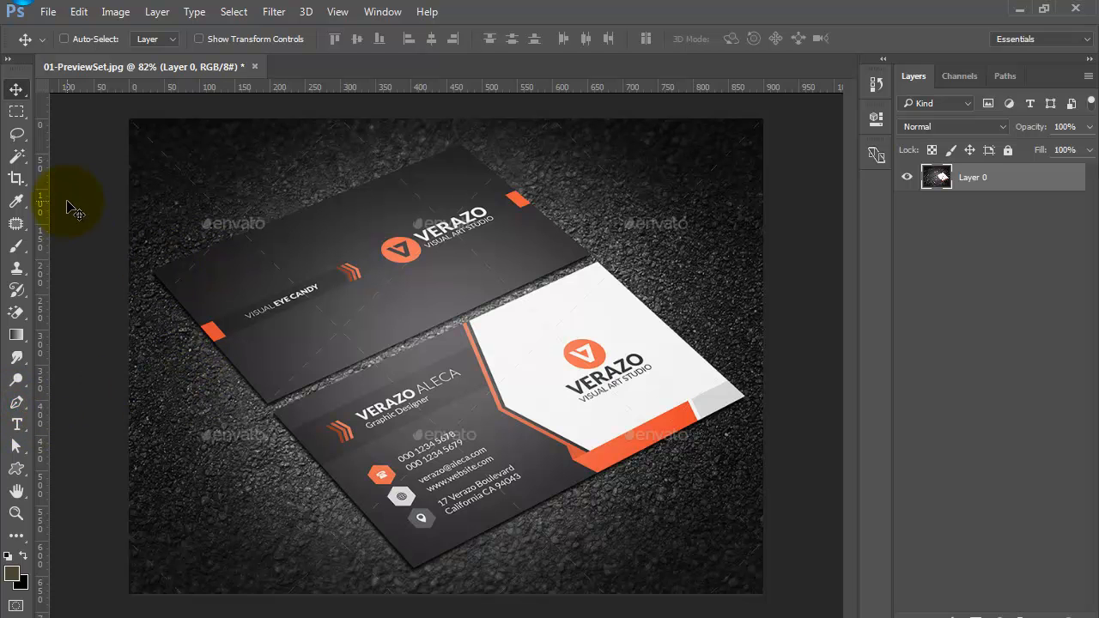
# - Measure along the upper card's top edge with the Ruler tool and straighten the layer to that line
pyautogui.click(16, 201)
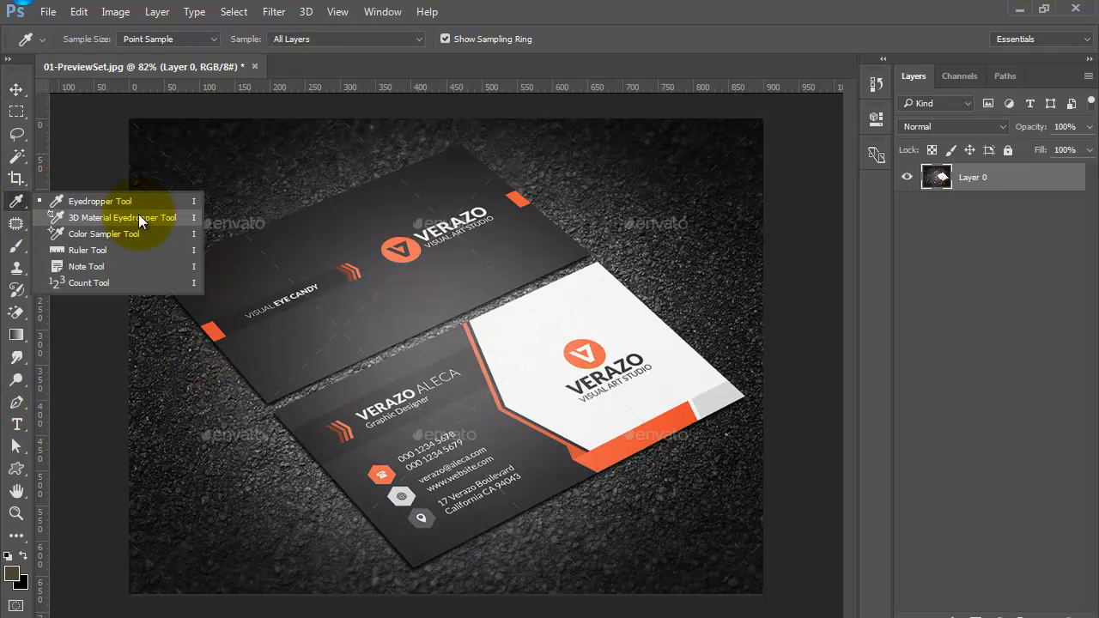
pyautogui.click(138, 250)
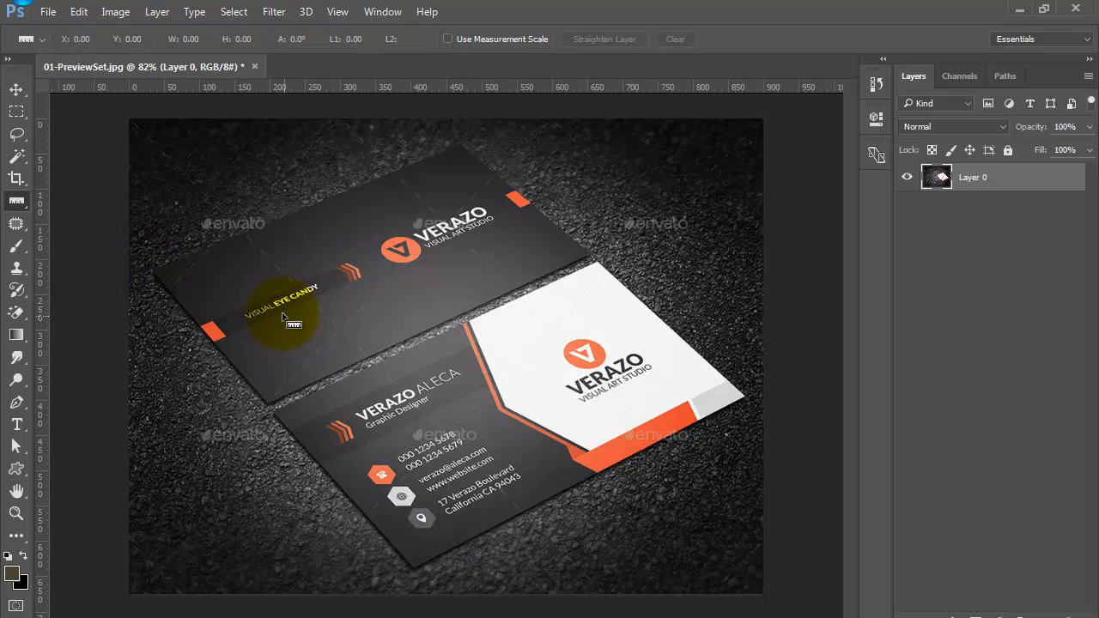
pyautogui.scroll(1, 260, 264)
pyautogui.scroll(5, 259, 264)
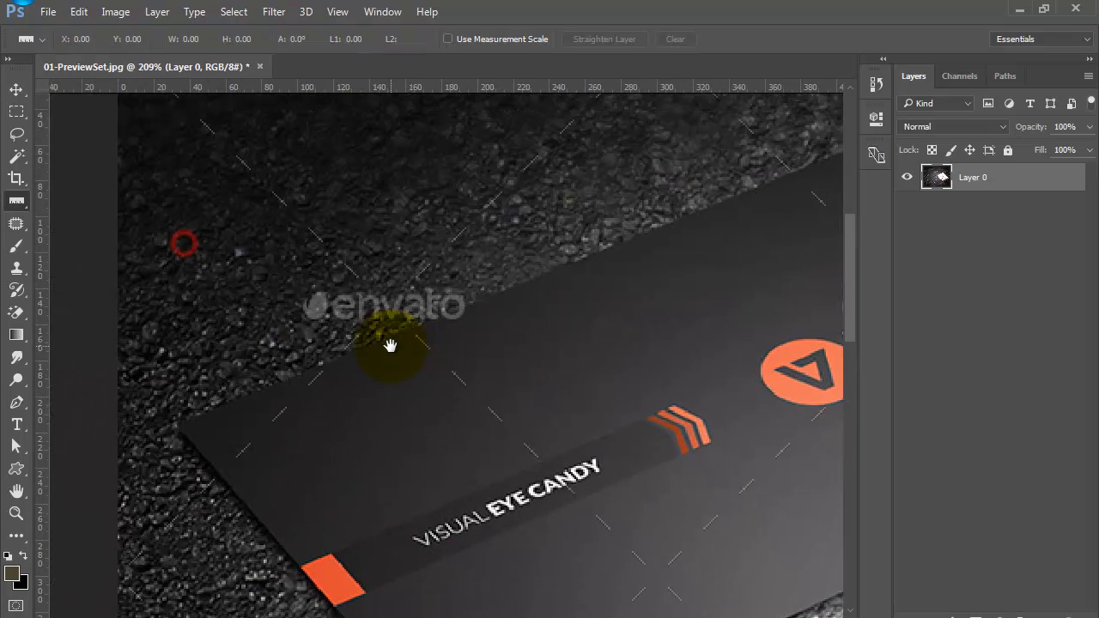
pyautogui.moveTo(307, 374); pyautogui.dragTo(797, 176)
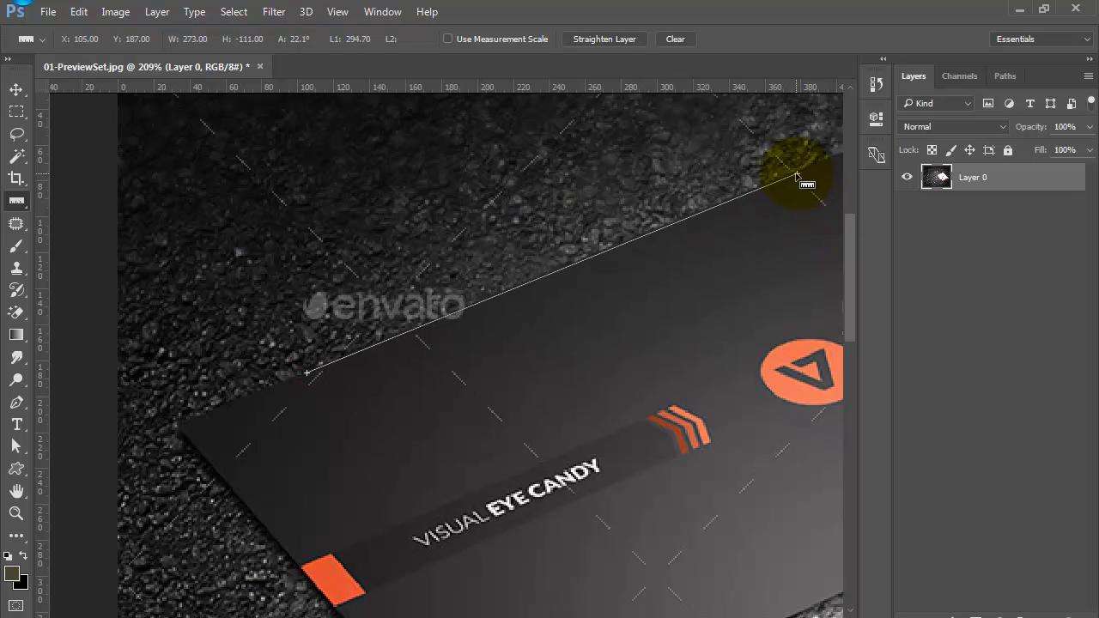
pyautogui.click(601, 38)
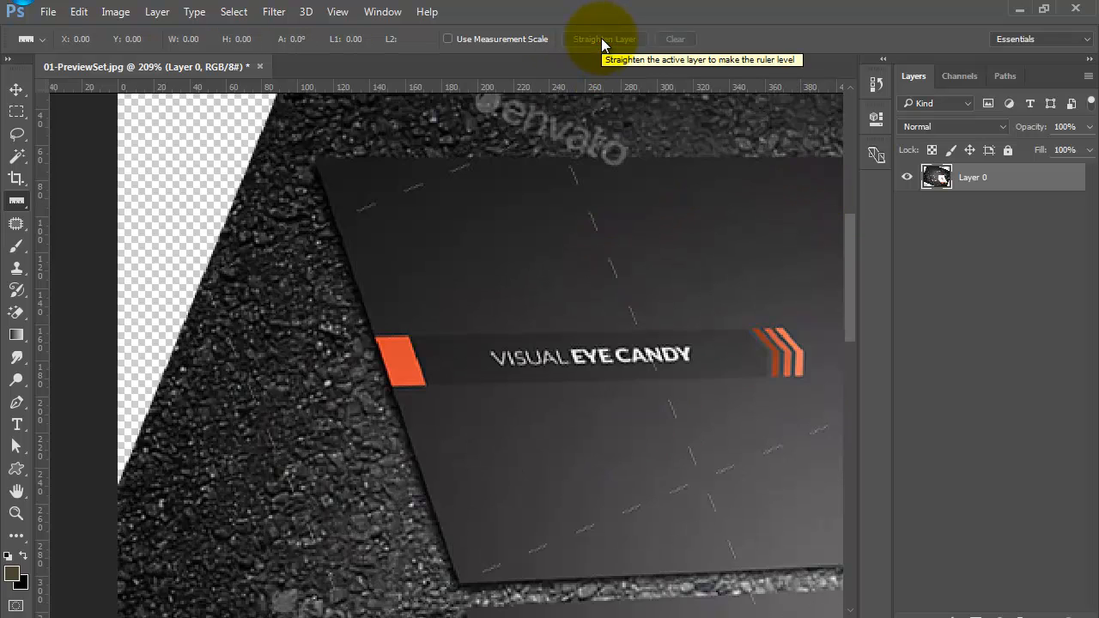
pyautogui.scroll(-5, 639, 306)
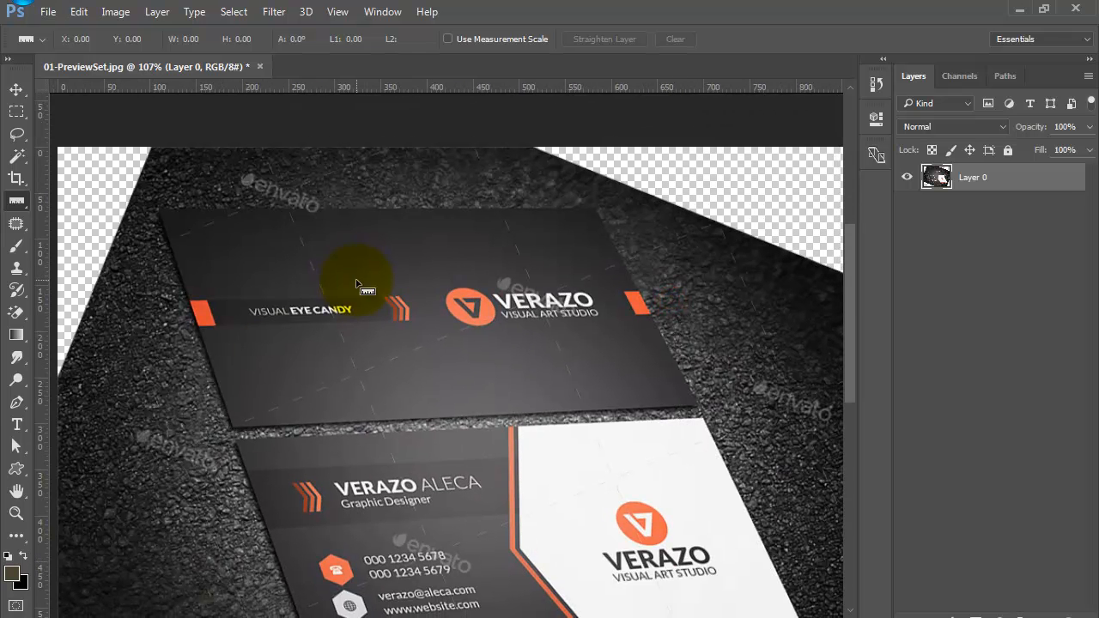
# - Trace the four corners of the upper business card with the Pen tool in Path mode and convert the closed path to a selection
pyautogui.click(16, 402)
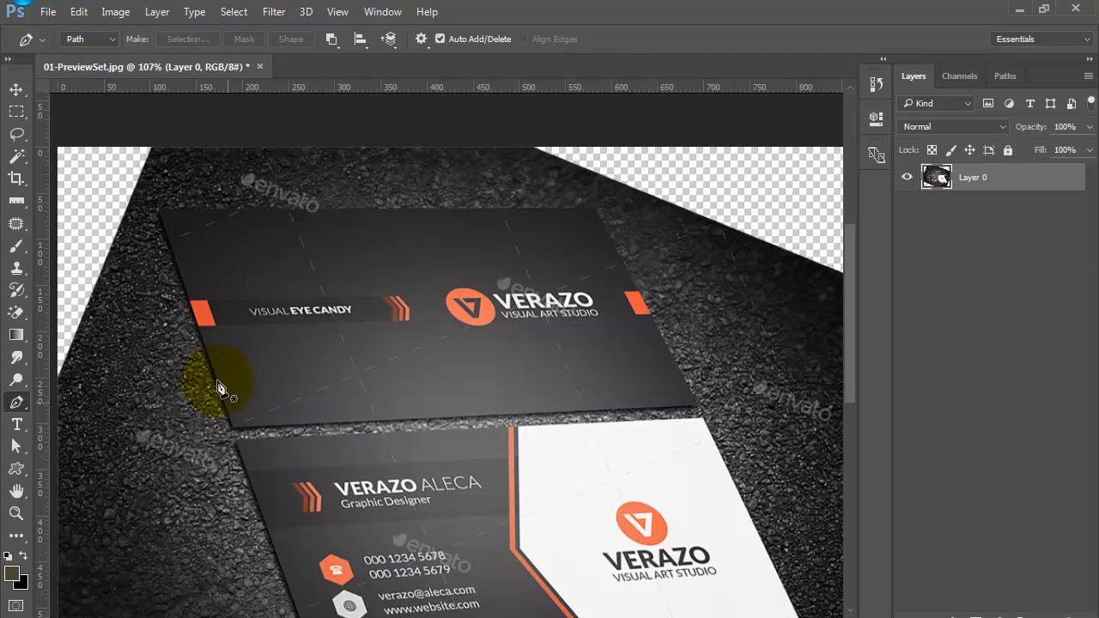
pyautogui.click(91, 43)
pyautogui.click(89, 71)
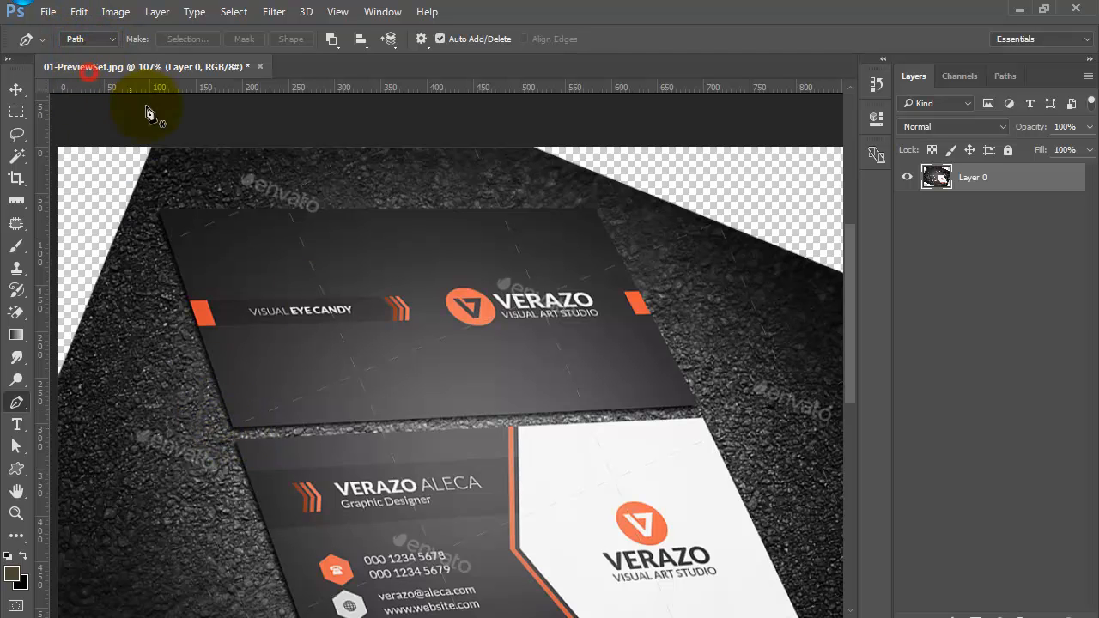
pyautogui.click(235, 430)
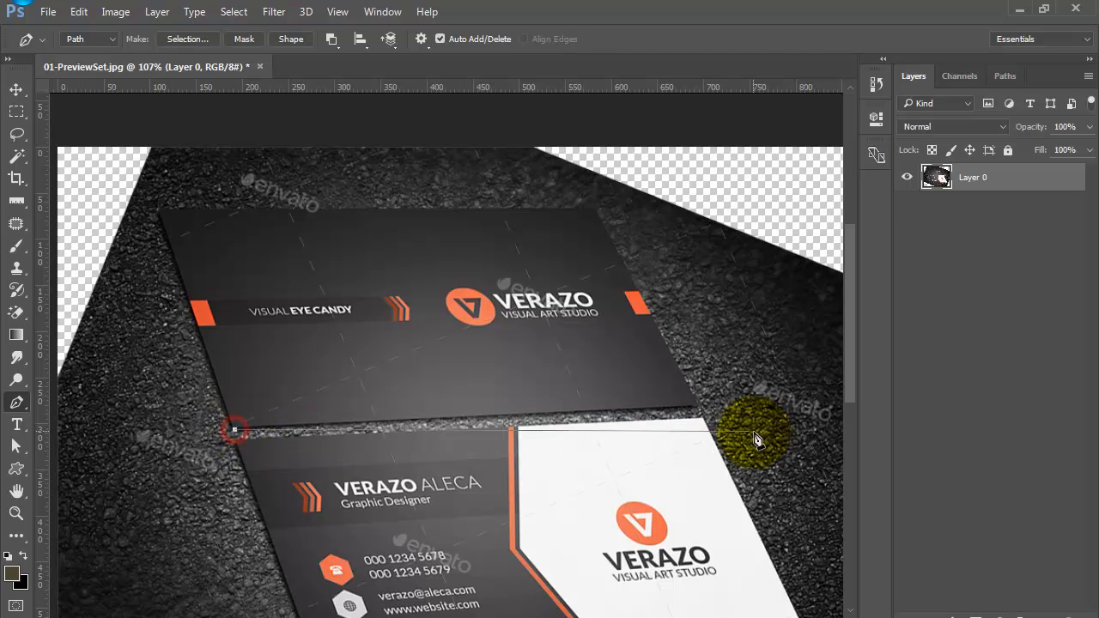
pyautogui.click(697, 409)
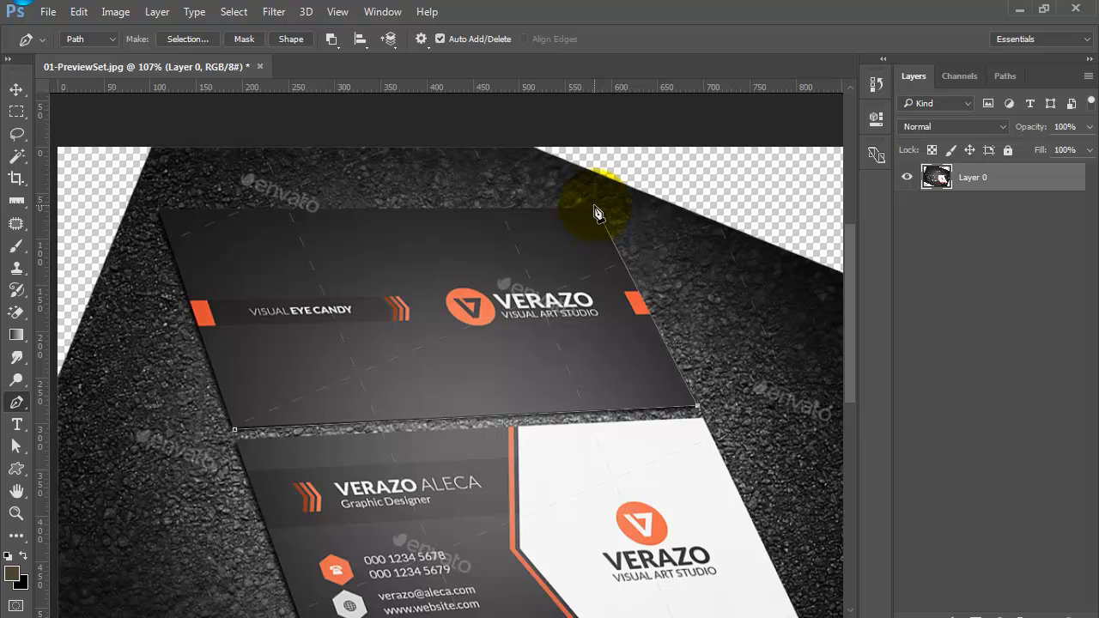
pyautogui.click(595, 211)
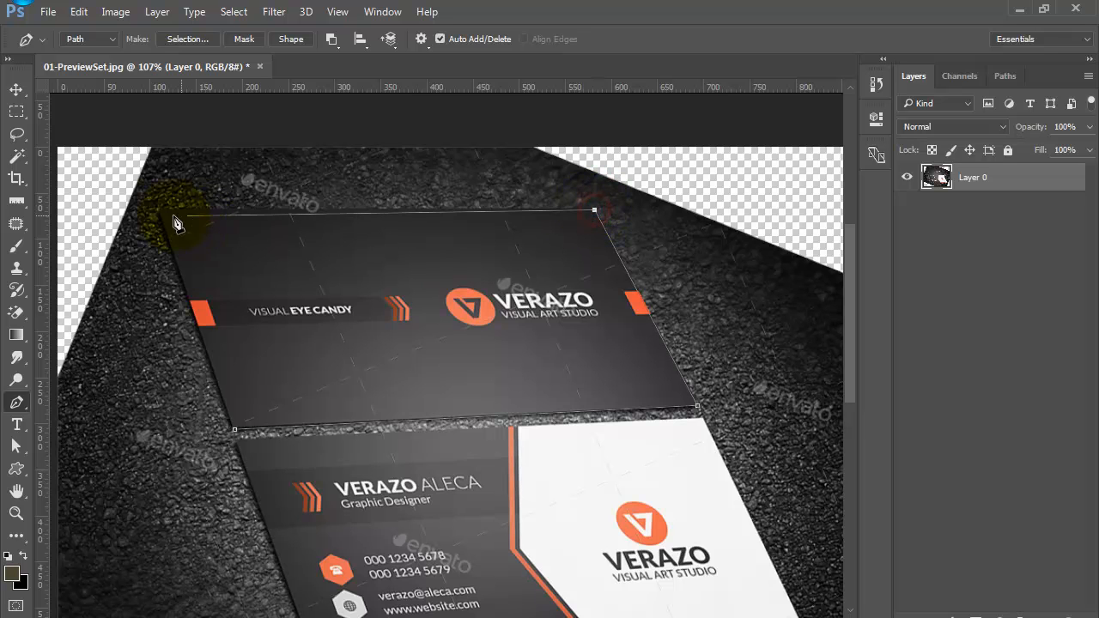
pyautogui.click(161, 209)
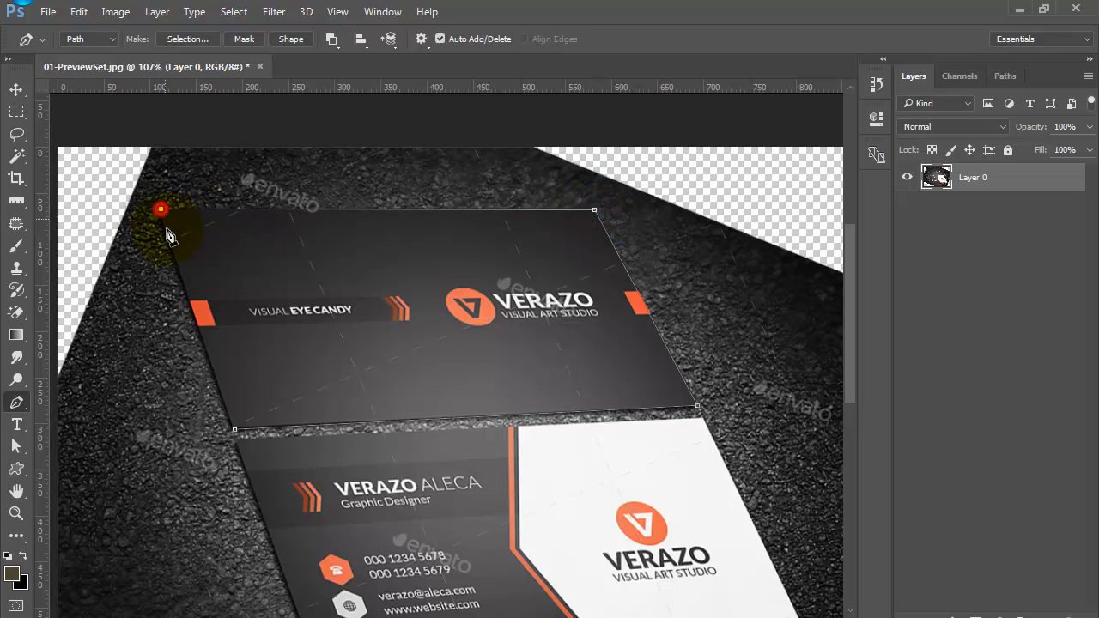
pyautogui.click(234, 431)
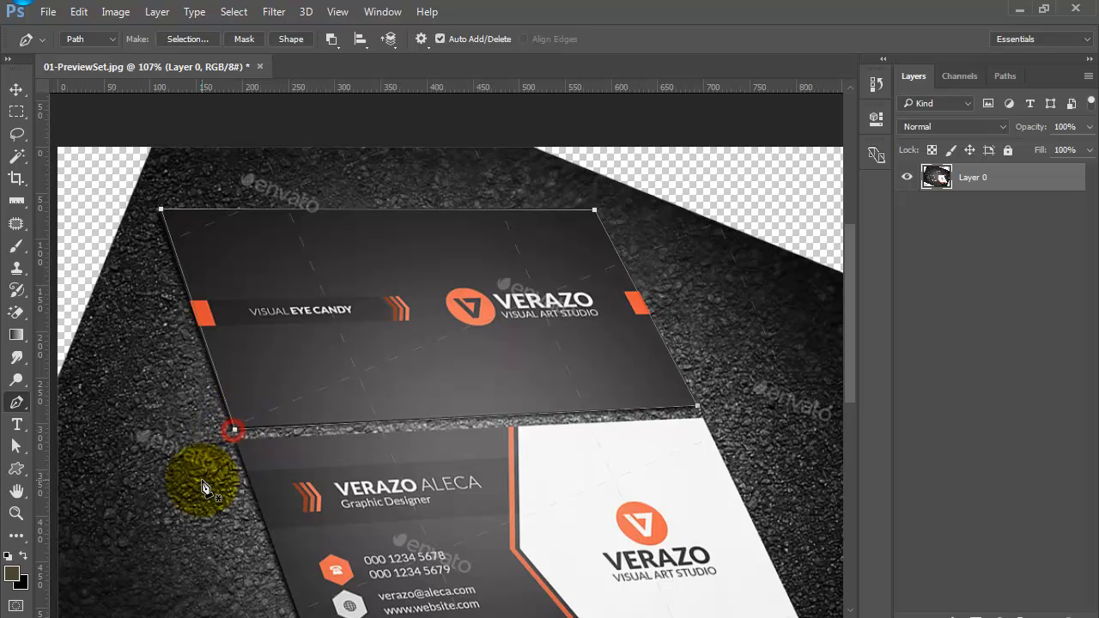
pyautogui.hotkey('ctrl', 'Return')
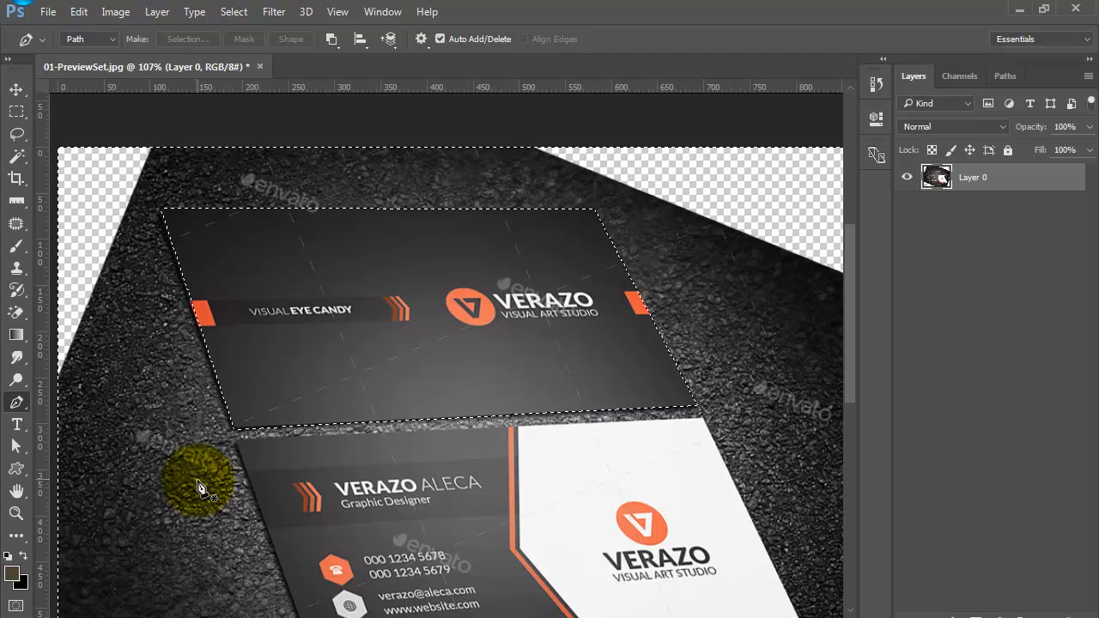
# - Change the Pen tool's path operation to Exclude Overlapping Shapes and have only the upper card selected
pyautogui.scroll(-2, 389, 405)
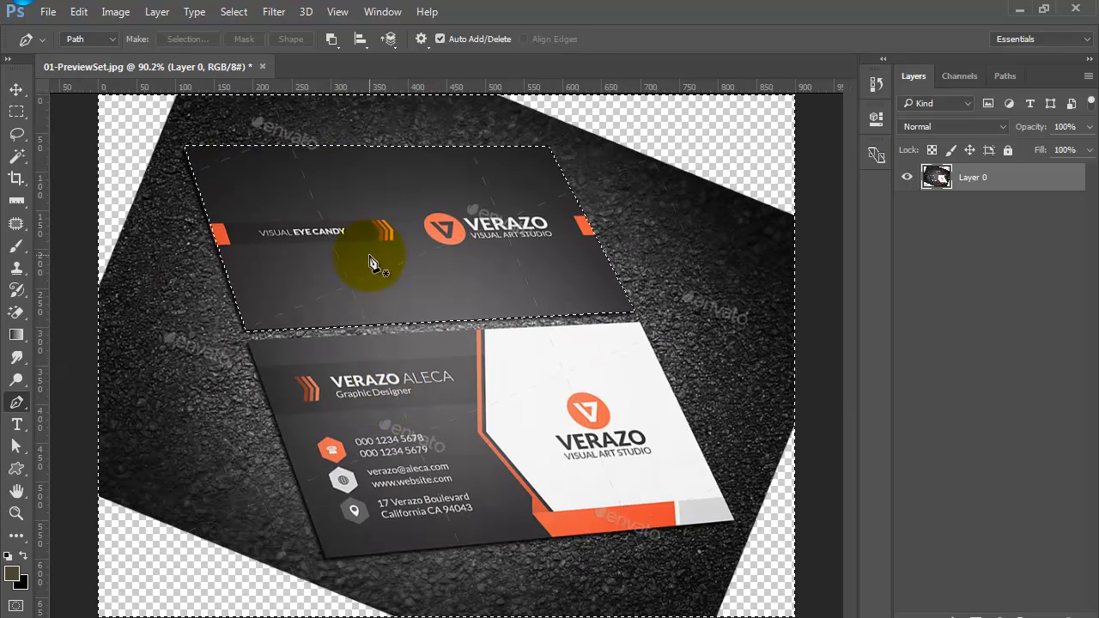
pyautogui.click(331, 39)
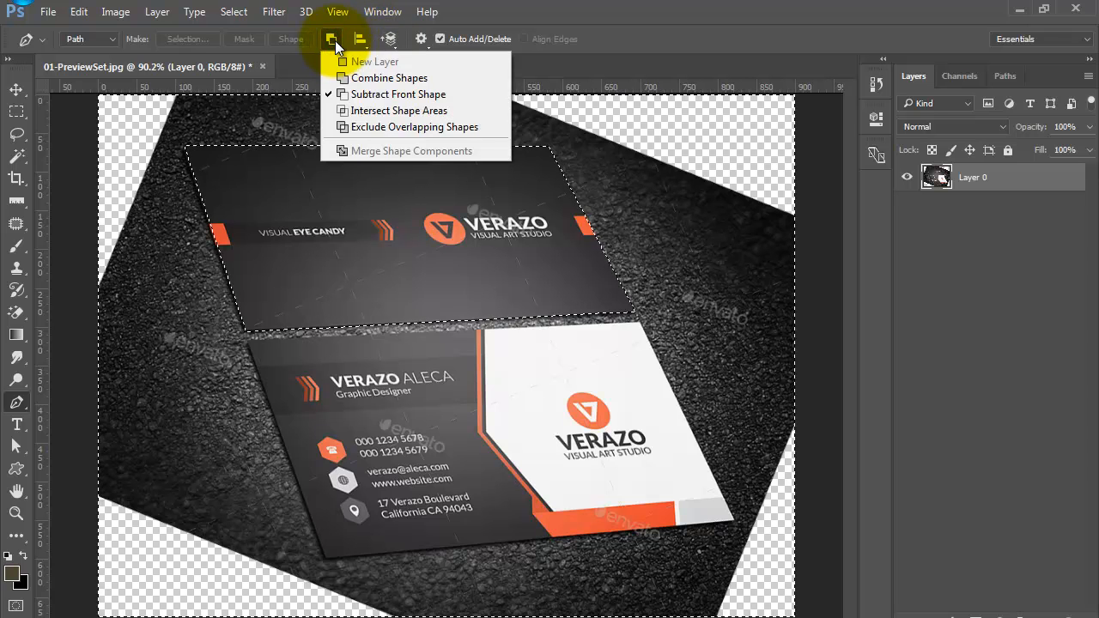
pyautogui.click(376, 128)
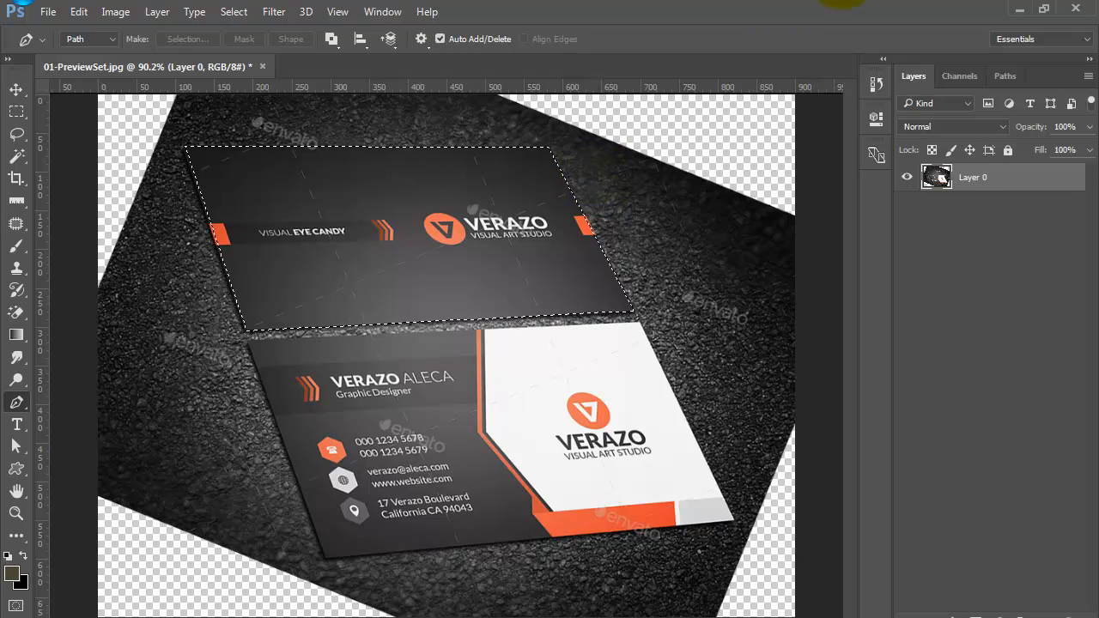
# - Switch to the file explorer and open Bleed.psd from the Business Card folder in Photoshop
pyautogui.click(499, 2)
pyautogui.click(228, 88)
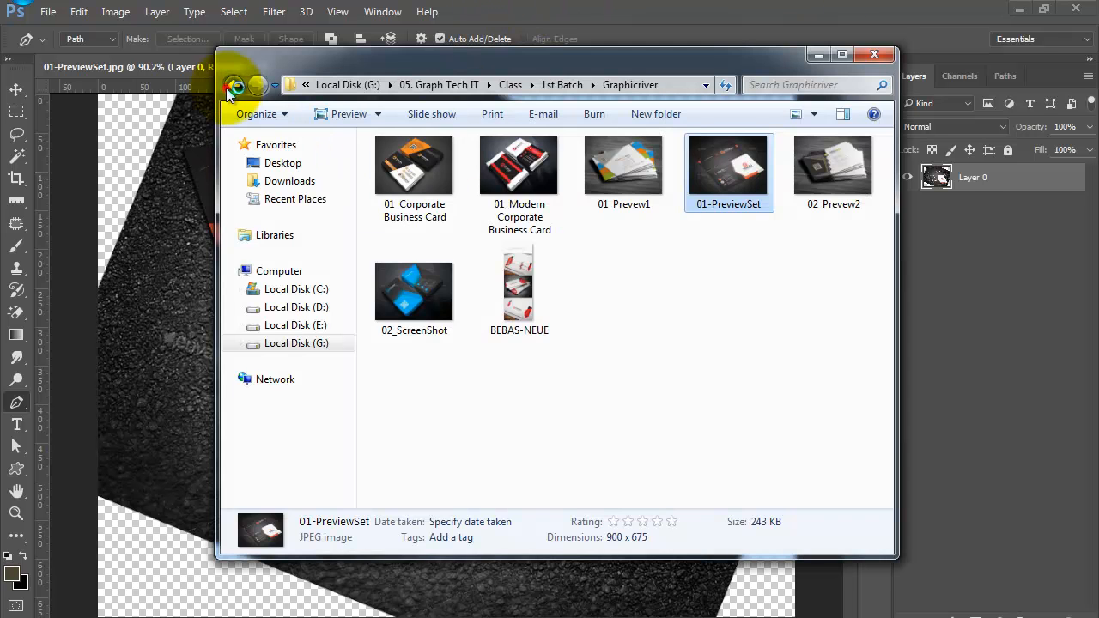
pyautogui.doubleClick(386, 176)
pyautogui.doubleClick(429, 204)
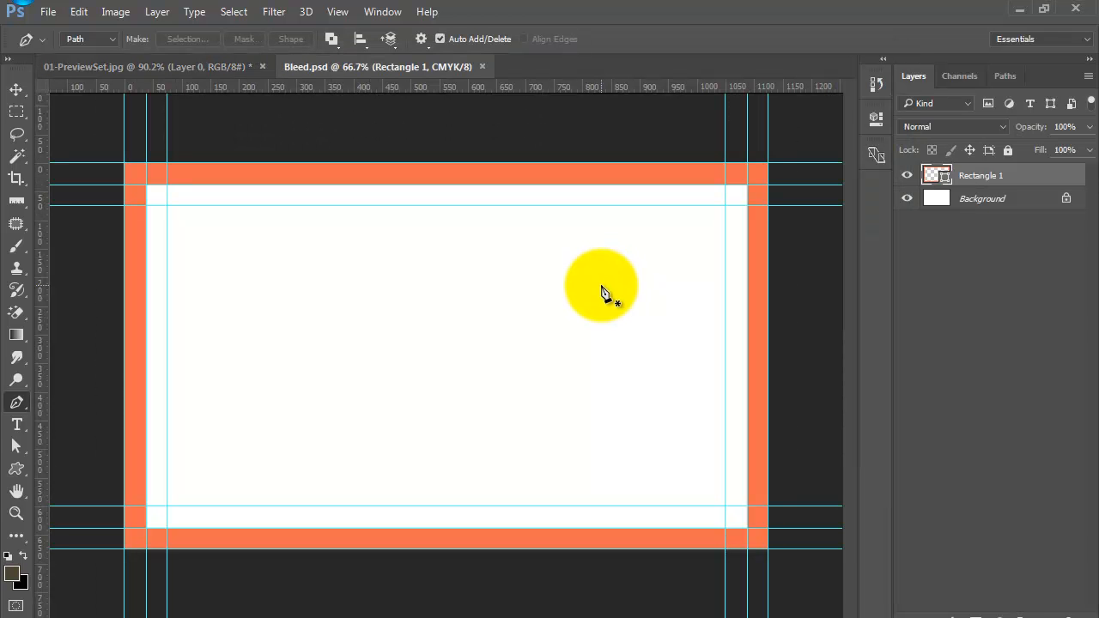
# - Save the bleed template as a new Photoshop file named Practice-06 in the Business Card folder
pyautogui.hotkey('ctrl', 'shift', 's')
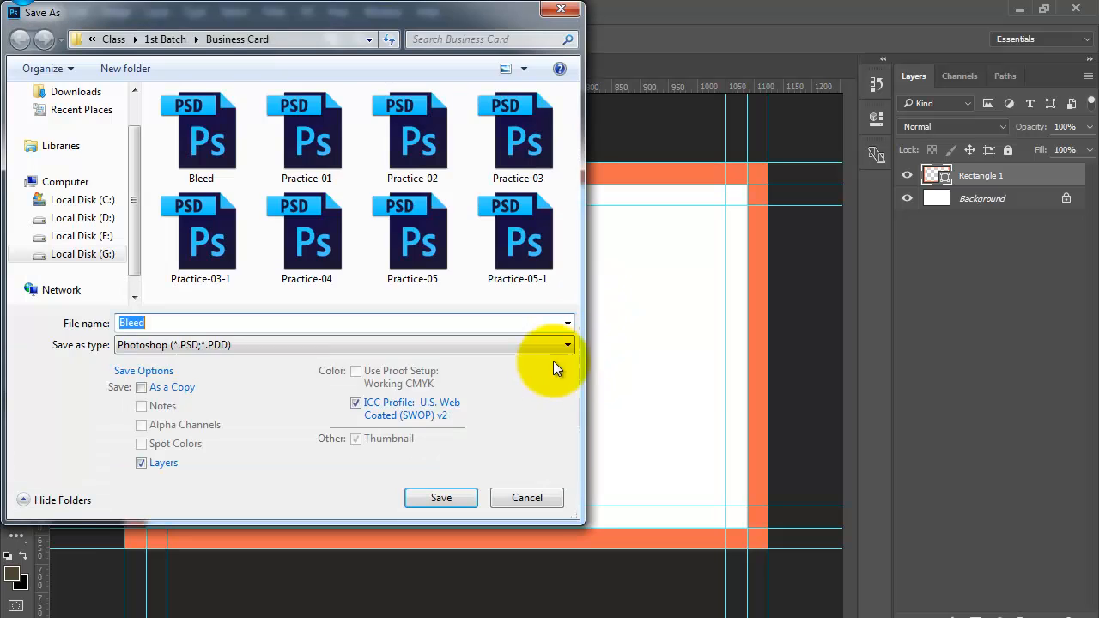
pyautogui.click(543, 277)
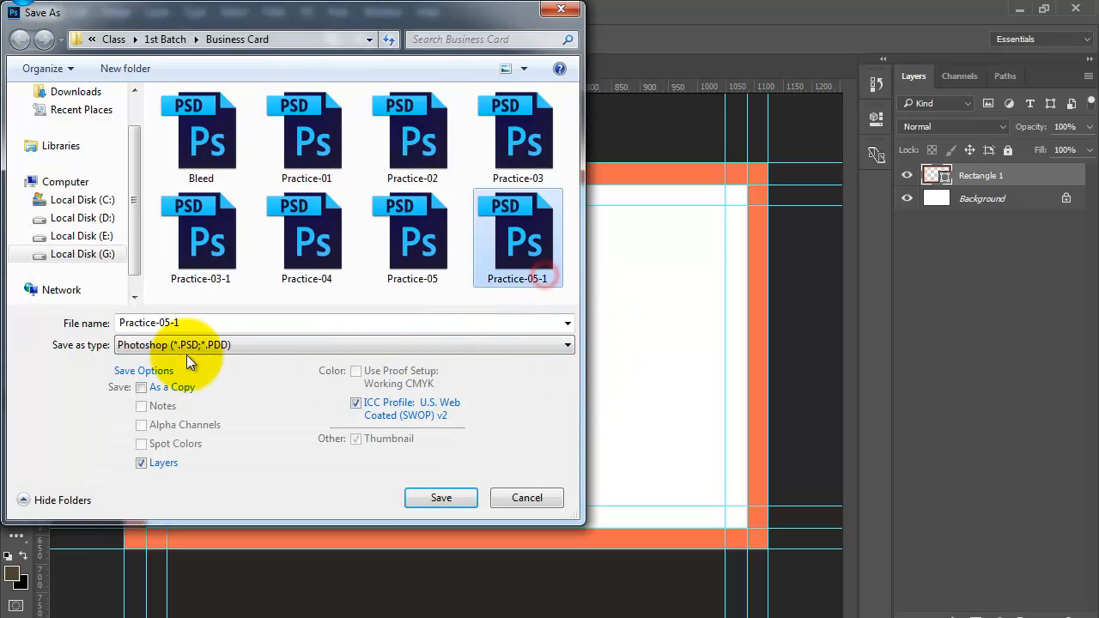
pyautogui.doubleClick(172, 322)
pyautogui.click(179, 323)
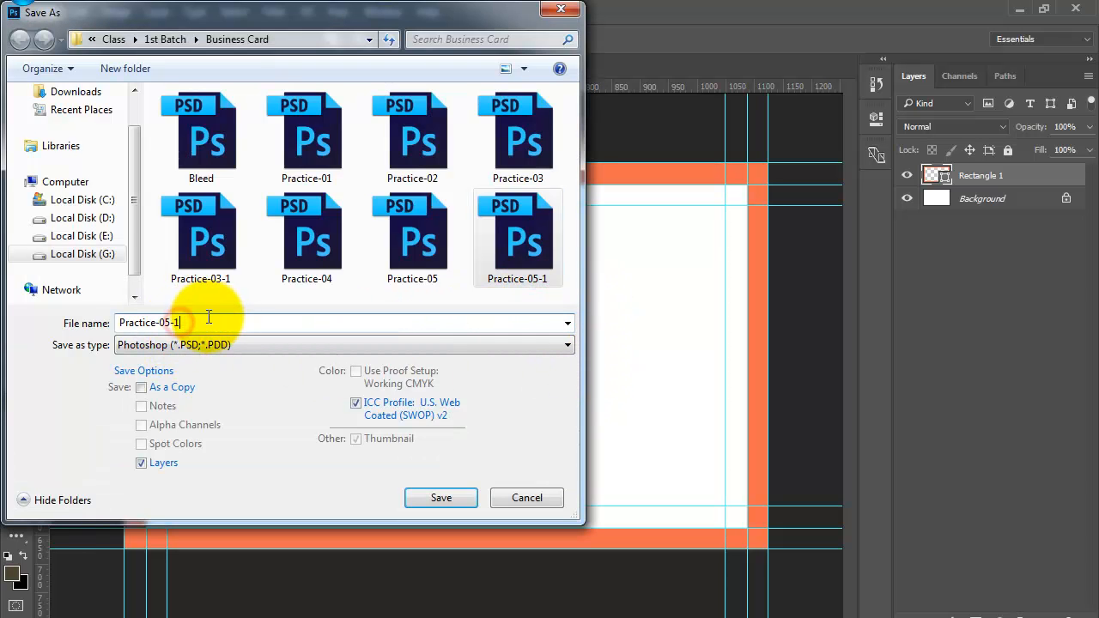
pyautogui.press('BackSpace')
pyautogui.press('BackSpace')
pyautogui.press('BackSpace')
pyautogui.write('6')
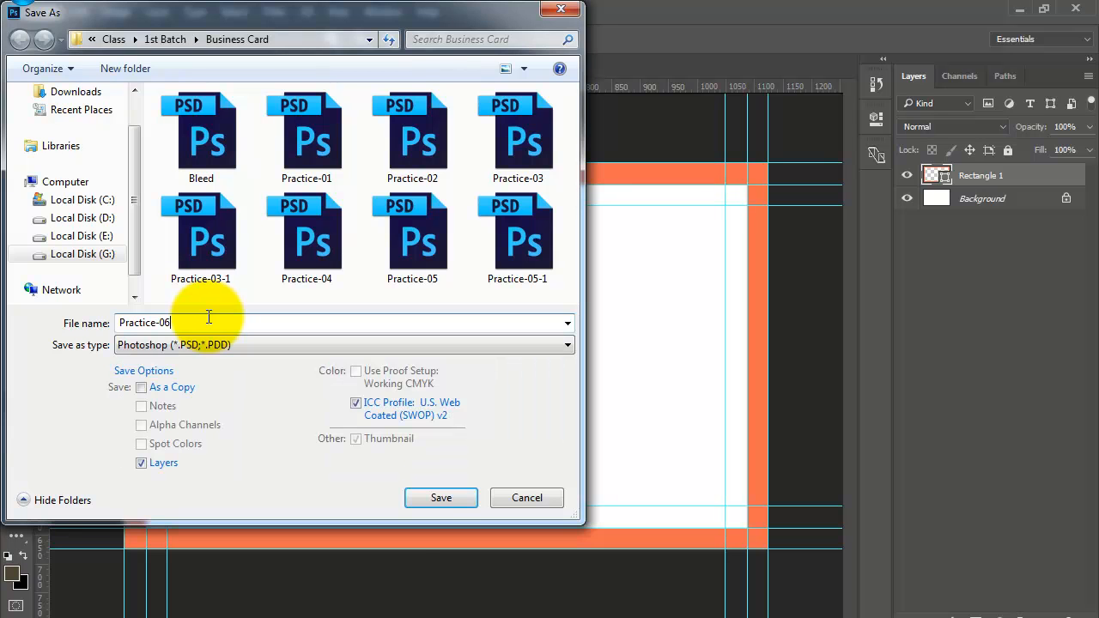
pyautogui.click(430, 495)
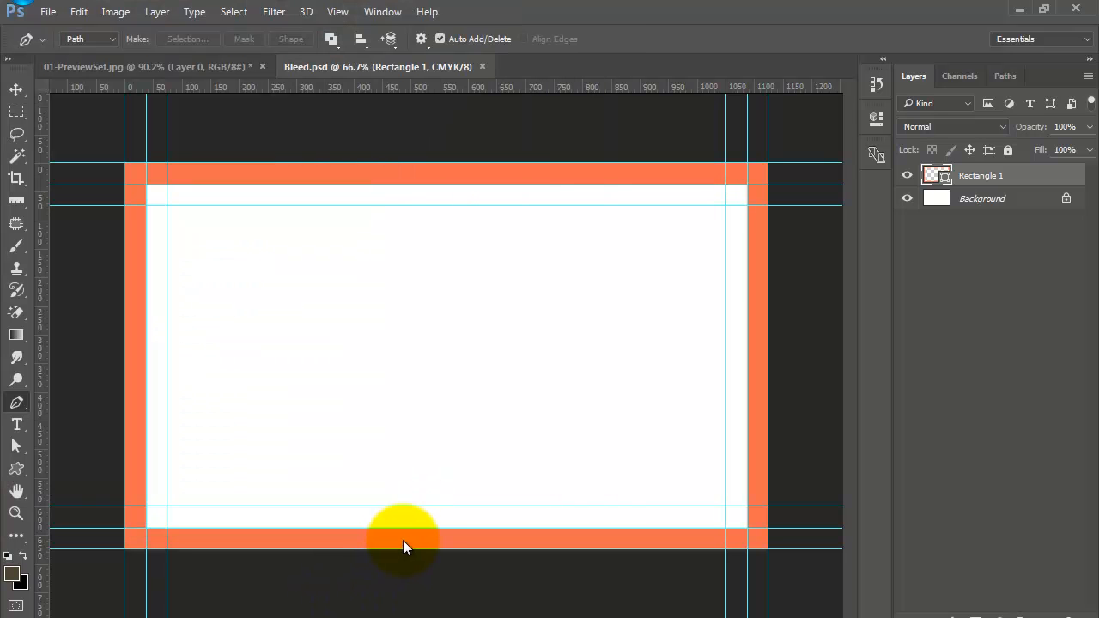
# - Hide the Rectangle 1 bleed frame and paste the copied card into the document
pyautogui.click(907, 175)
pyautogui.hotkey('ctrl', 'v')
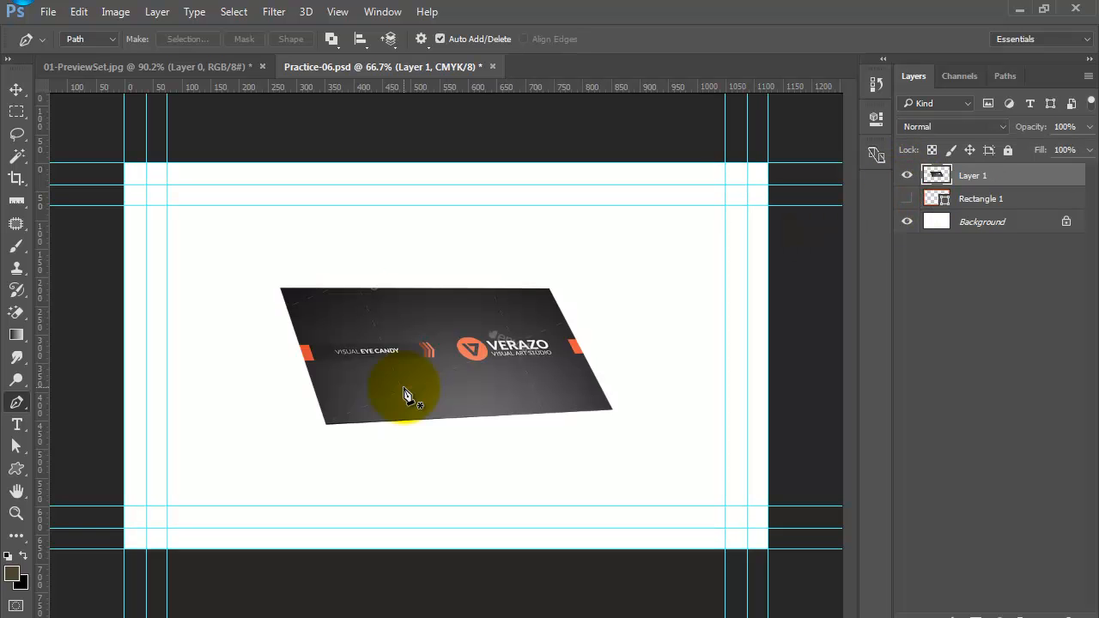
# - Convert the pasted card layer to a smart object and scale it up to about 189%
pyautogui.click(17, 89)
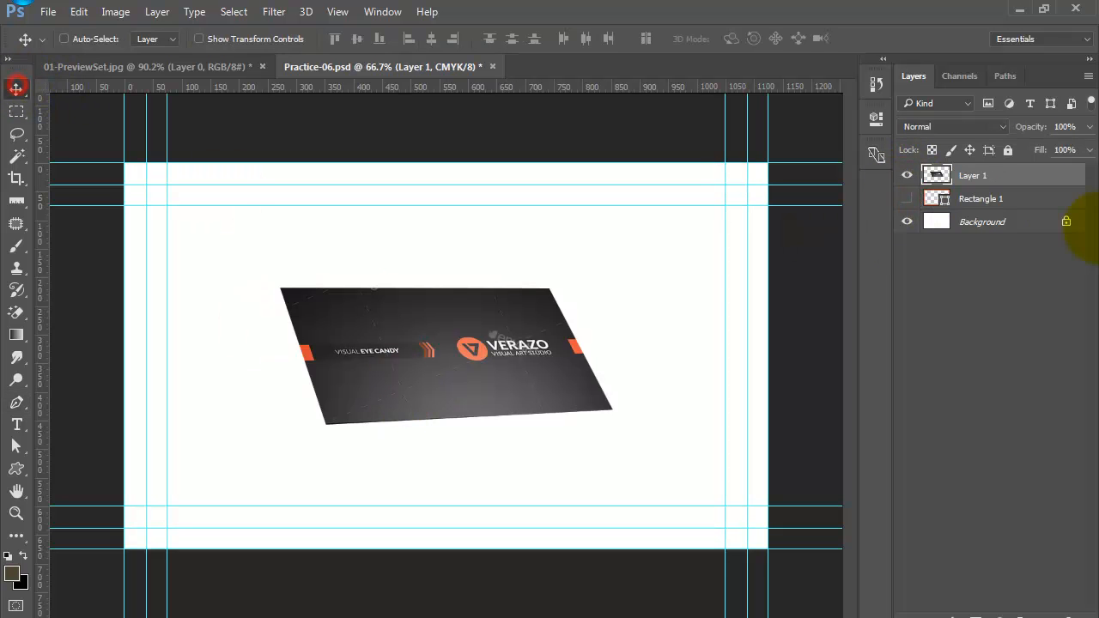
pyautogui.rightClick(1041, 178)
pyautogui.click(749, 296)
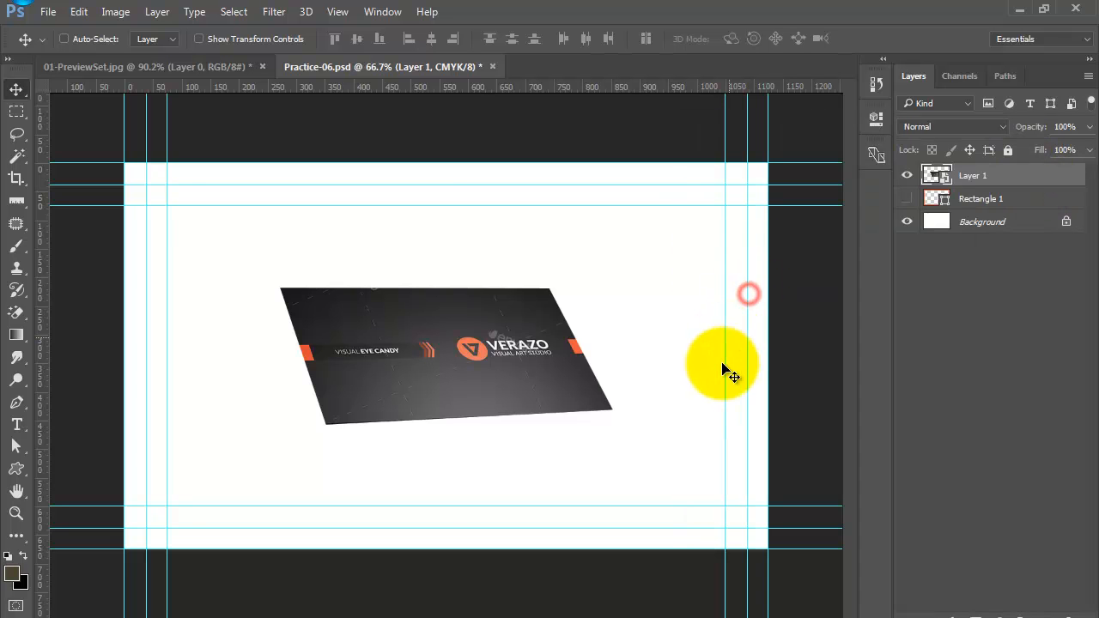
pyautogui.press('ctrl')
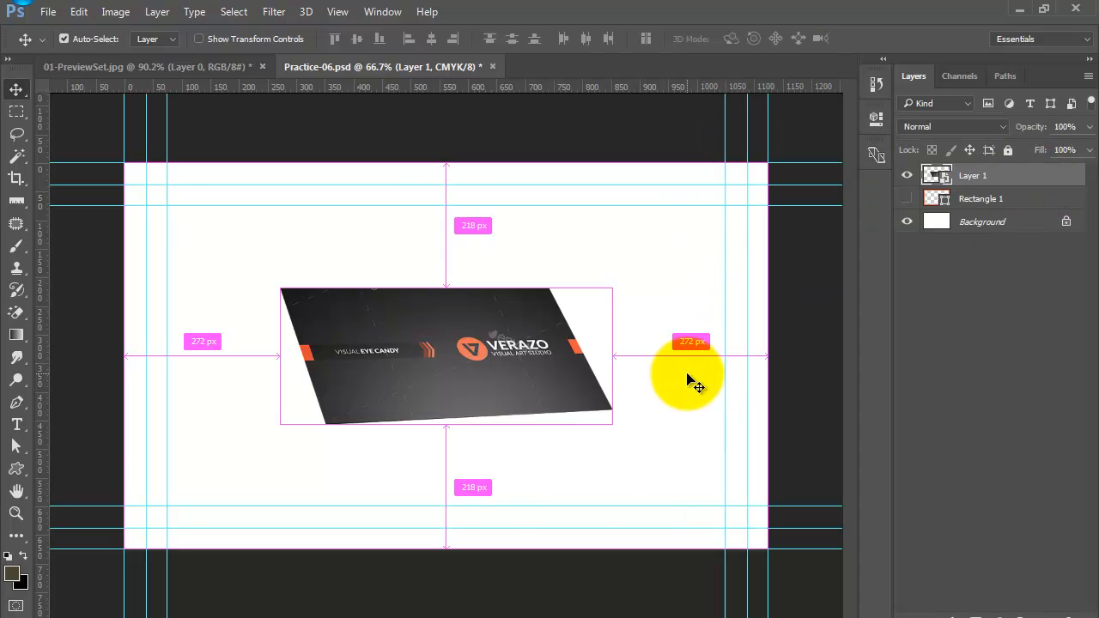
pyautogui.hotkey('ctrl', 't')
pyautogui.moveTo(613, 429); pyautogui.dragTo(754, 521)
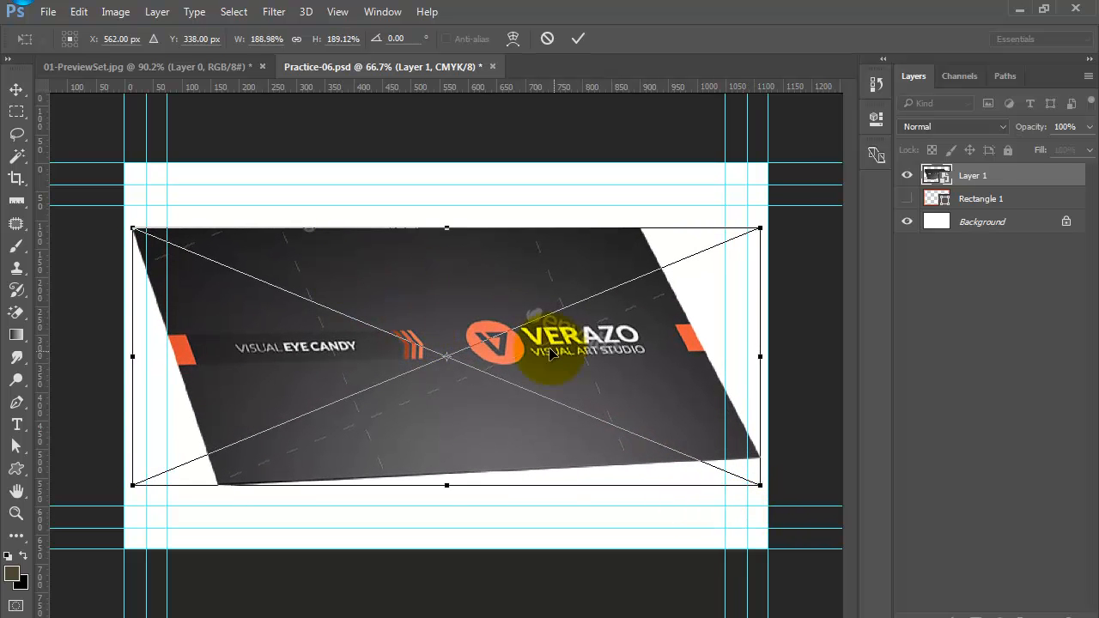
# - Distort the card smart object, pulling its four transform corners outward so the slanted card squares up to the outer inset guides
pyautogui.rightClick(325, 275)
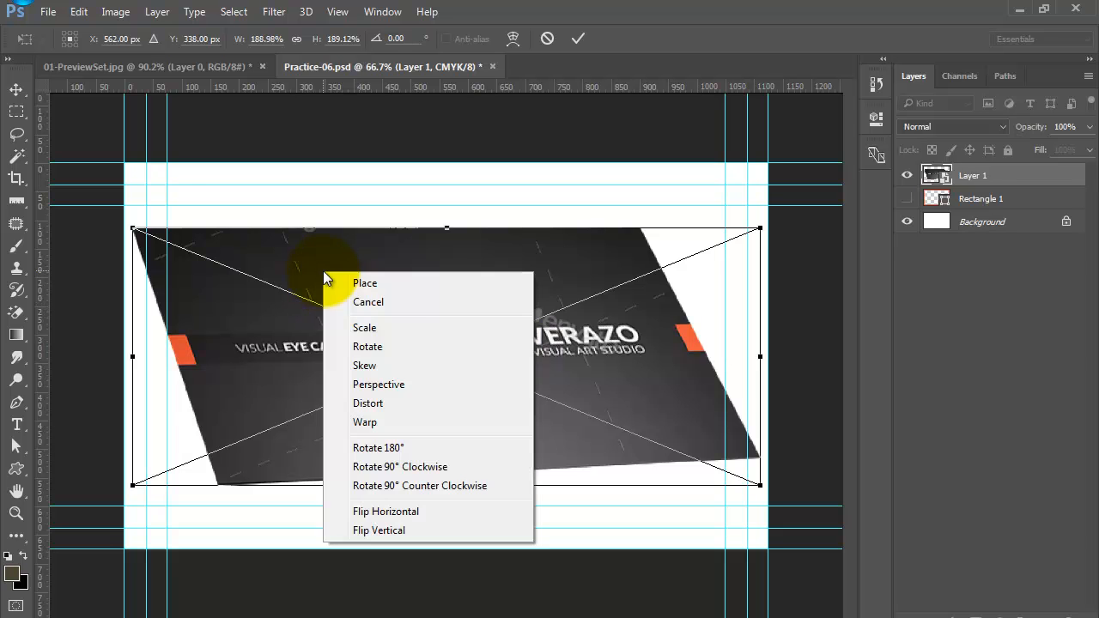
pyautogui.click(396, 403)
pyautogui.moveTo(135, 226); pyautogui.dragTo(148, 191)
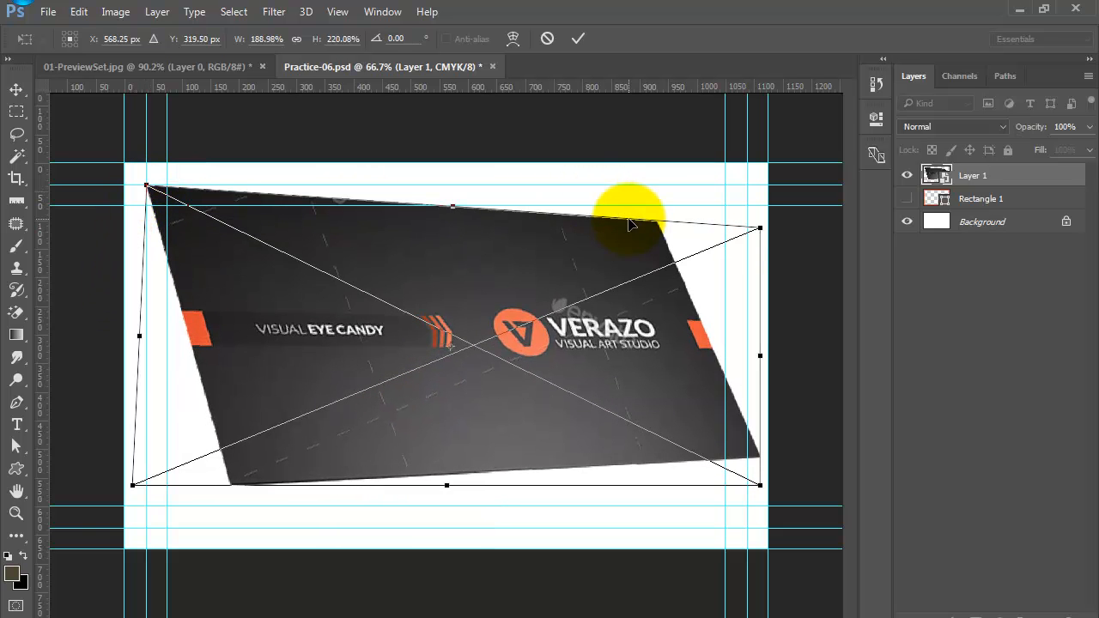
pyautogui.moveTo(761, 228); pyautogui.dragTo(890, 195)
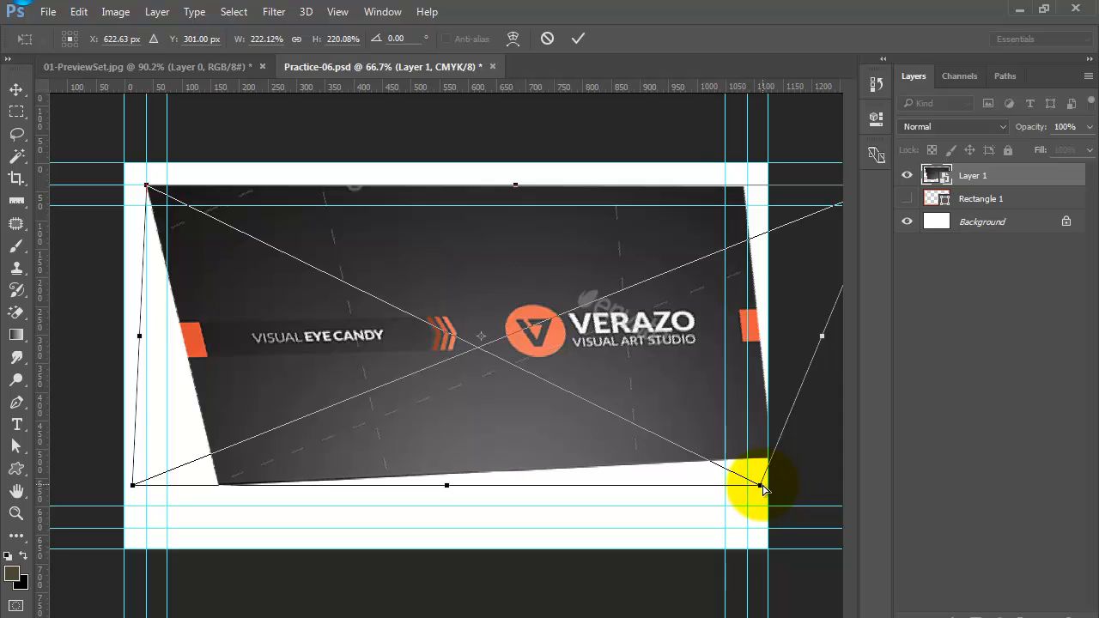
pyautogui.moveTo(761, 487); pyautogui.dragTo(734, 559)
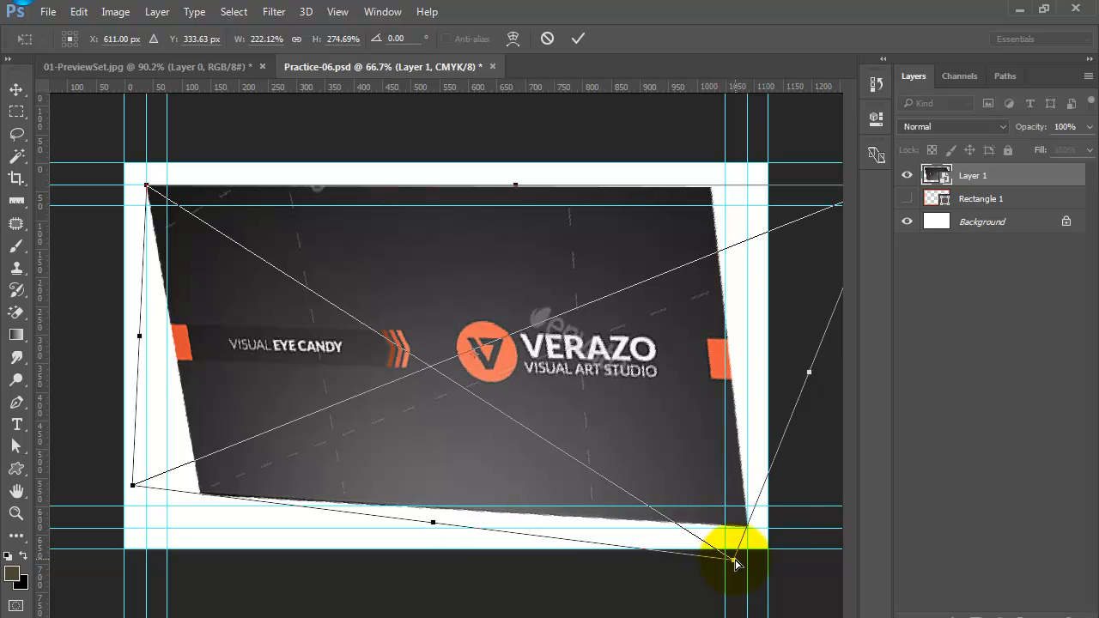
pyautogui.moveTo(135, 486); pyautogui.dragTo(63, 528)
# - Refine the distortion at the upper and lower right corners until the card's edges meet the guides, and apply the transform
pyautogui.hotkey('ctrl', '-')
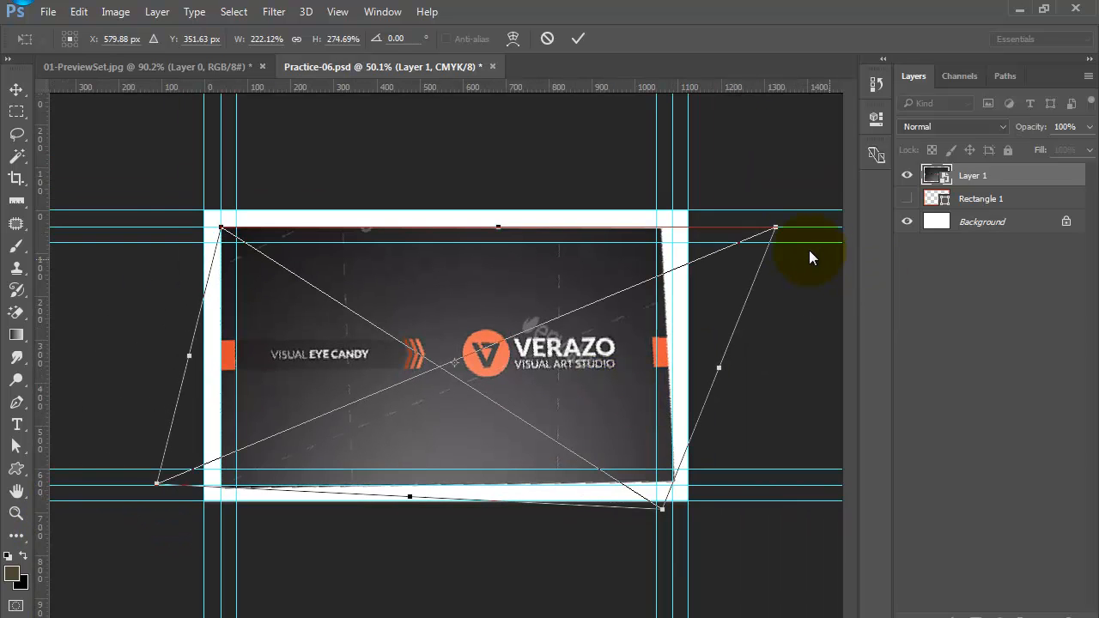
pyautogui.moveTo(777, 232); pyautogui.dragTo(790, 228)
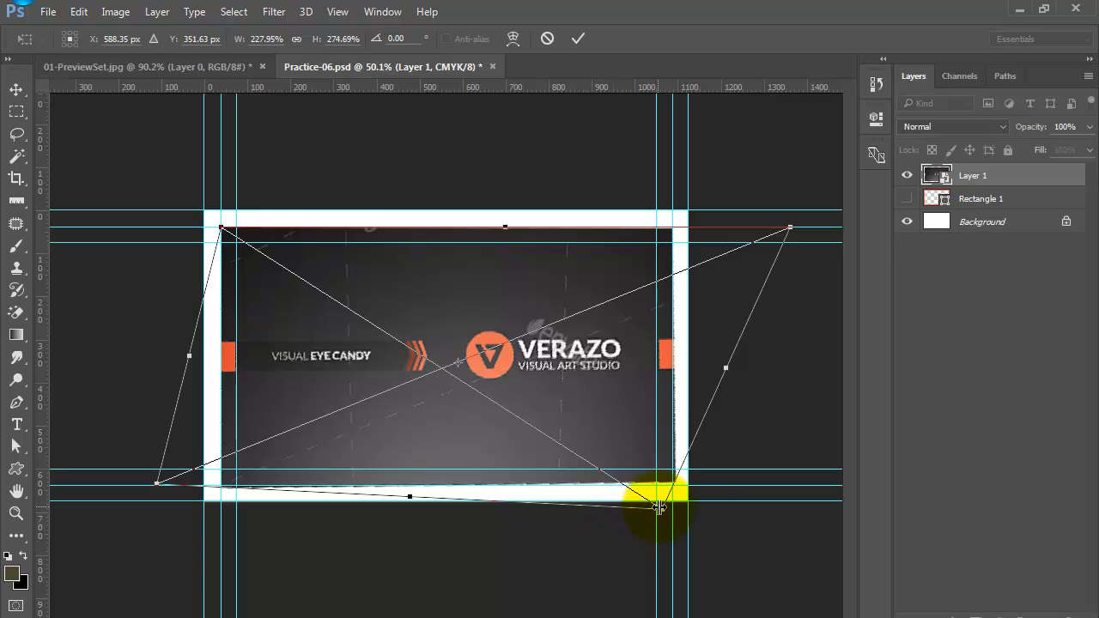
pyautogui.moveTo(661, 511); pyautogui.dragTo(658, 512)
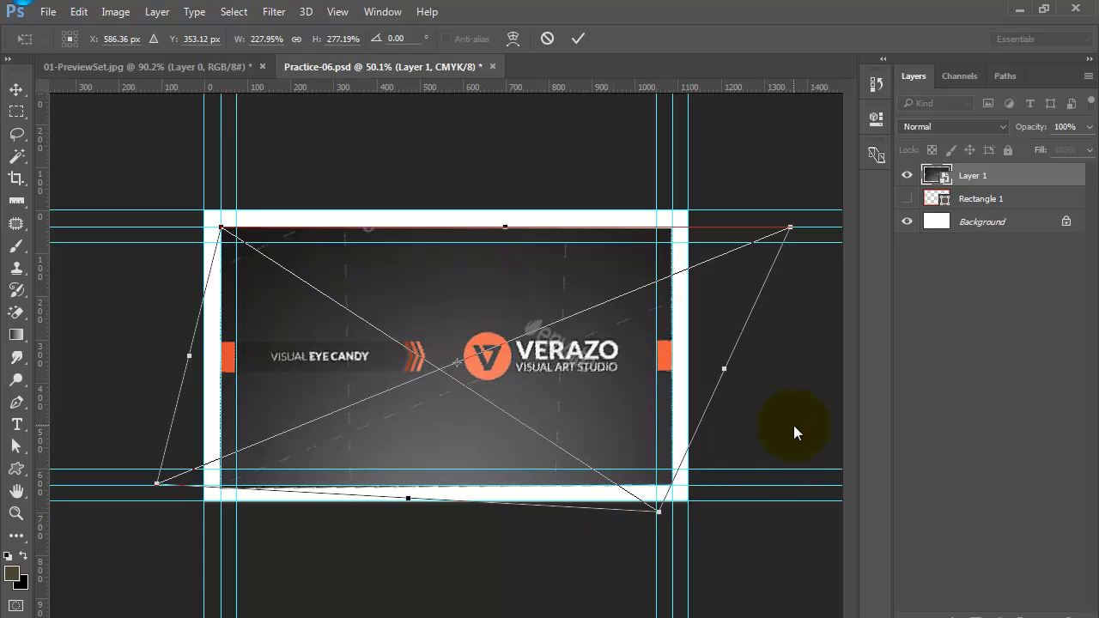
pyautogui.press('Return')
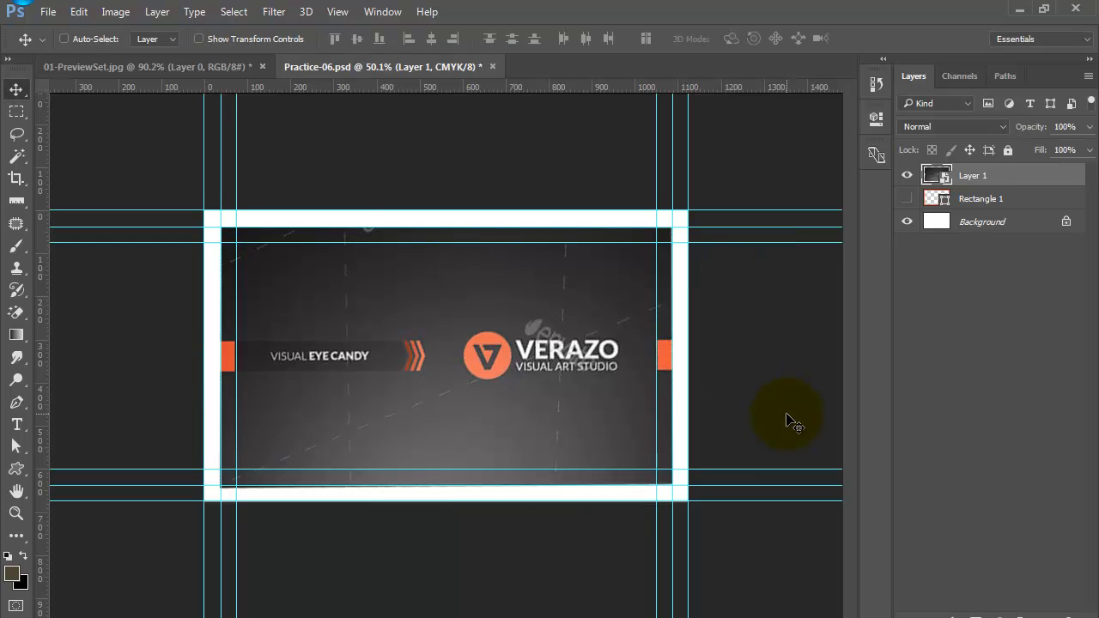
# - Draw a 460 × 72 px rectangle shape over the dark VISUAL EYE CANDY bar, starting at the document's left edge
pyautogui.hotkey('ctrl', '0')
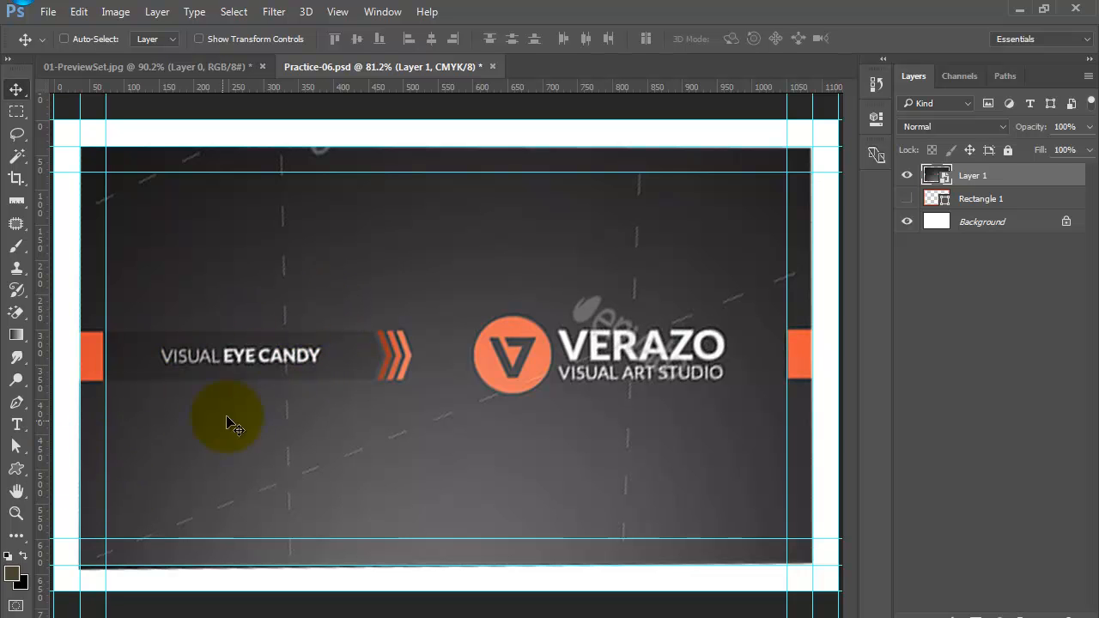
pyautogui.click(15, 469)
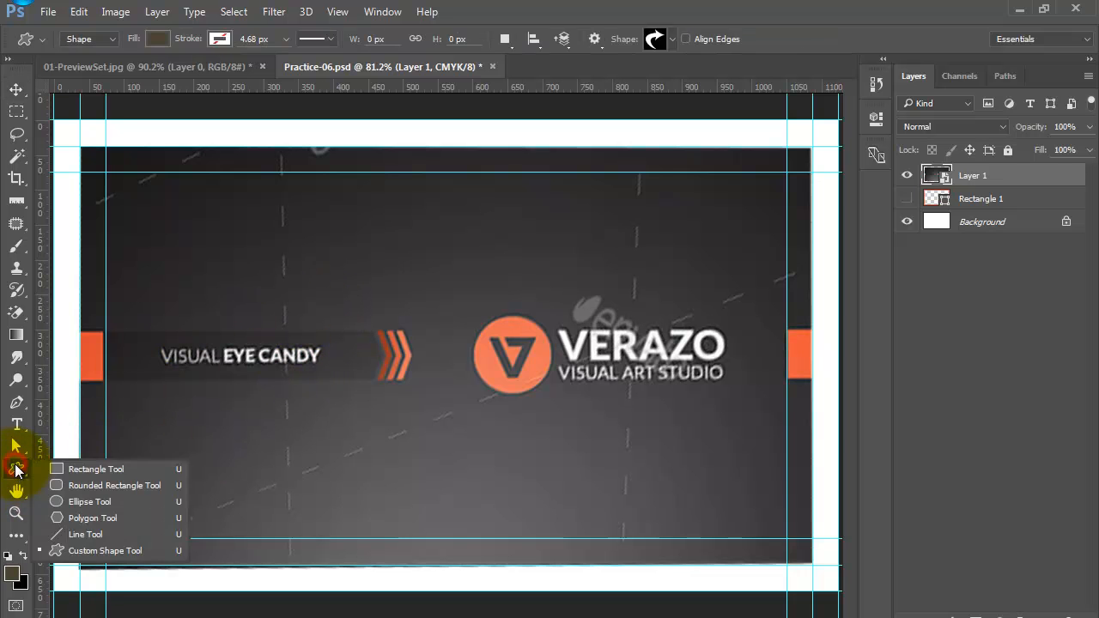
pyautogui.click(101, 469)
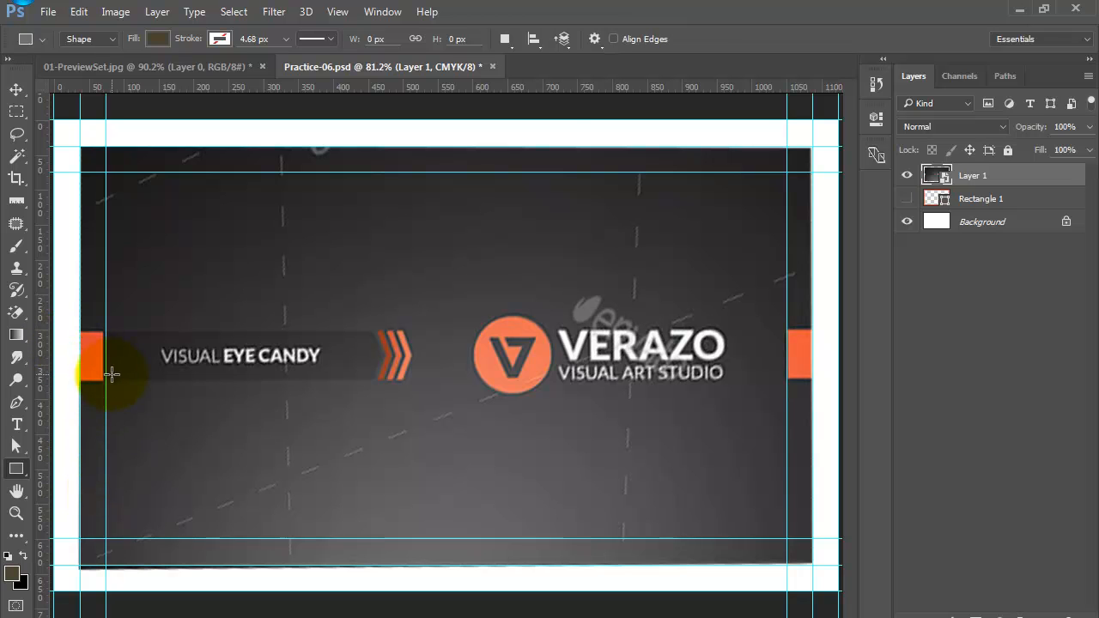
pyautogui.hotkey('ctrl', '-')
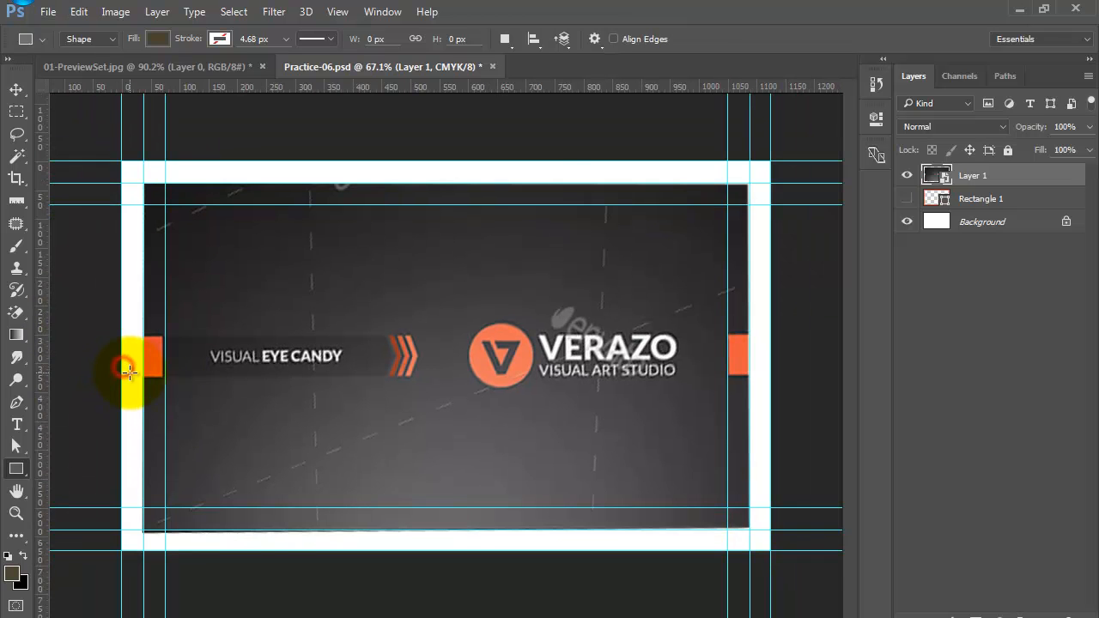
pyautogui.scroll(7, 125, 353)
pyautogui.moveTo(80, 357); pyautogui.dragTo(259, 370)
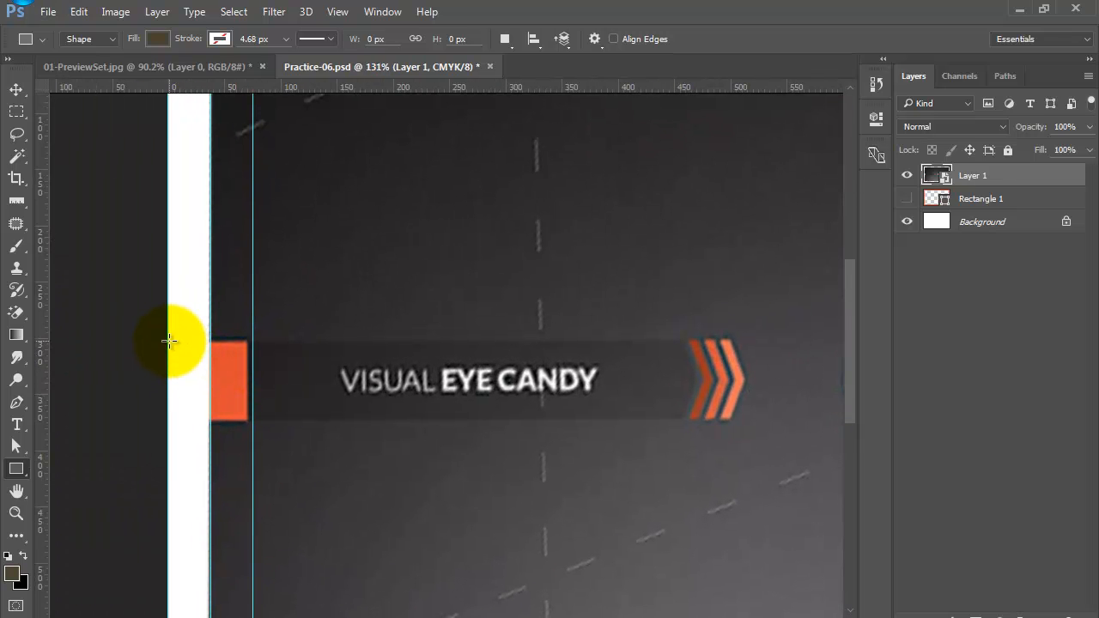
pyautogui.moveTo(168, 336); pyautogui.dragTo(690, 424)
pyautogui.press('space')
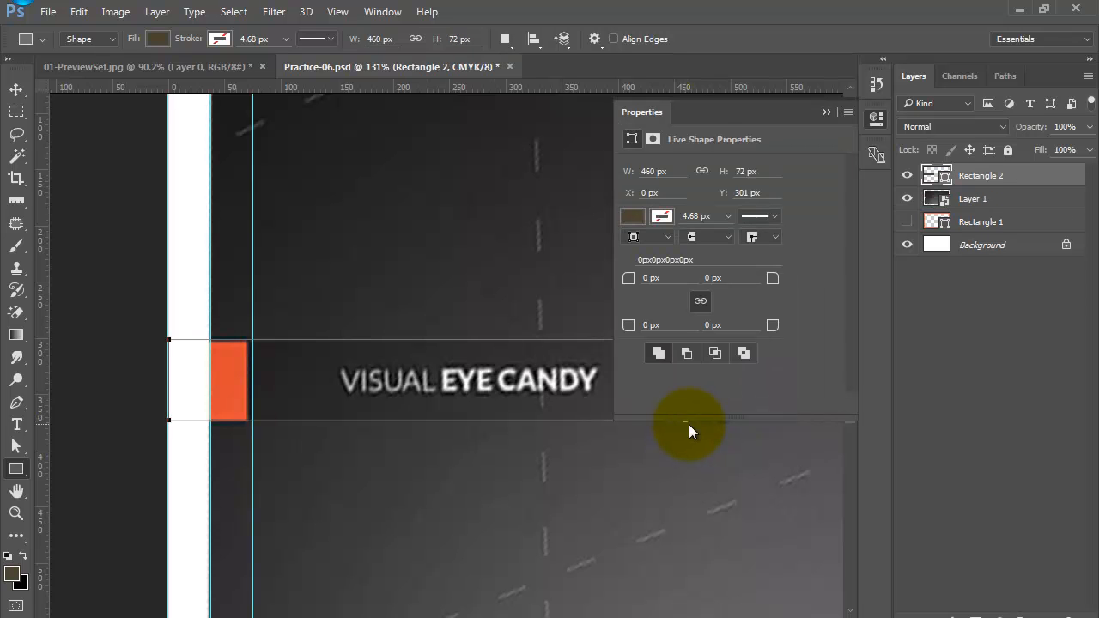
# - Lower the new rectangle's opacity to 40% and place a horizontal guide through the vertical middle of the bar
pyautogui.click(881, 124)
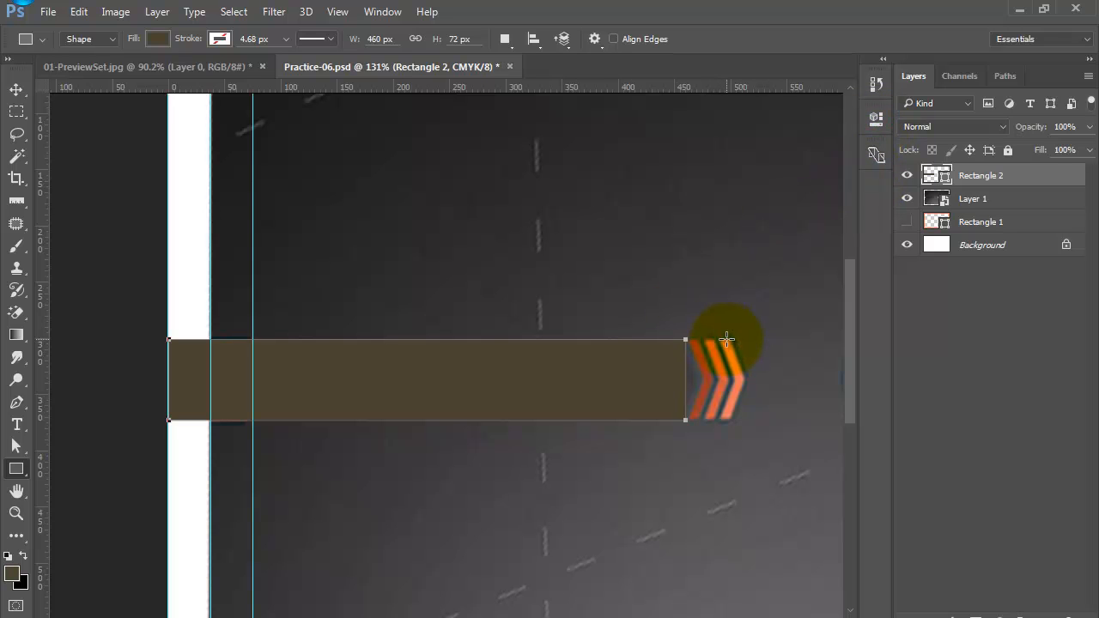
pyautogui.press('4')
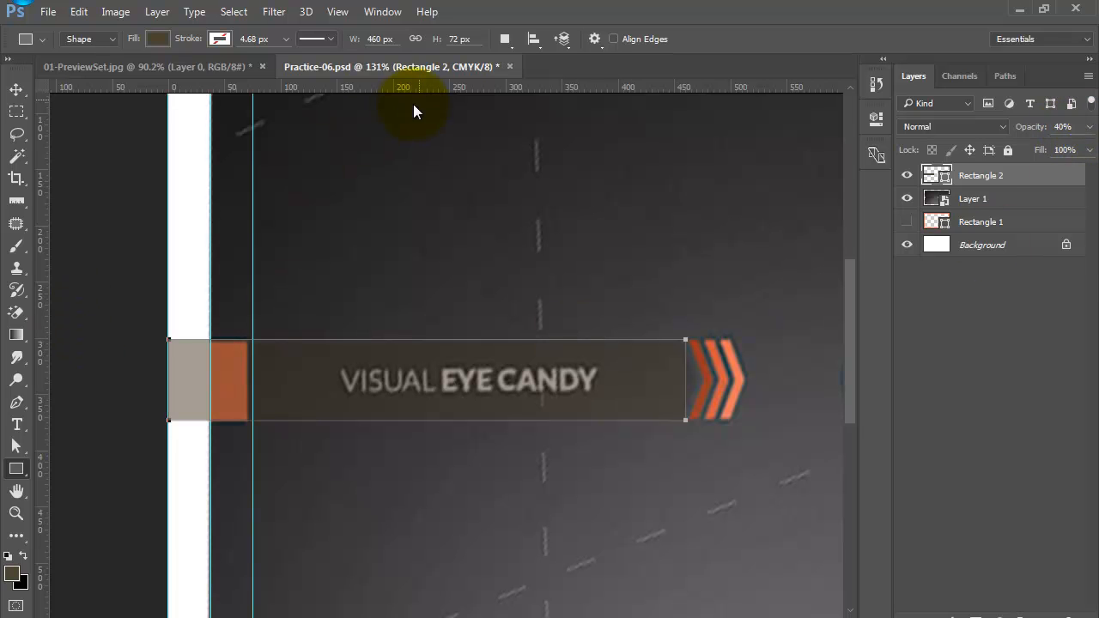
pyautogui.moveTo(467, 83); pyautogui.dragTo(643, 381)
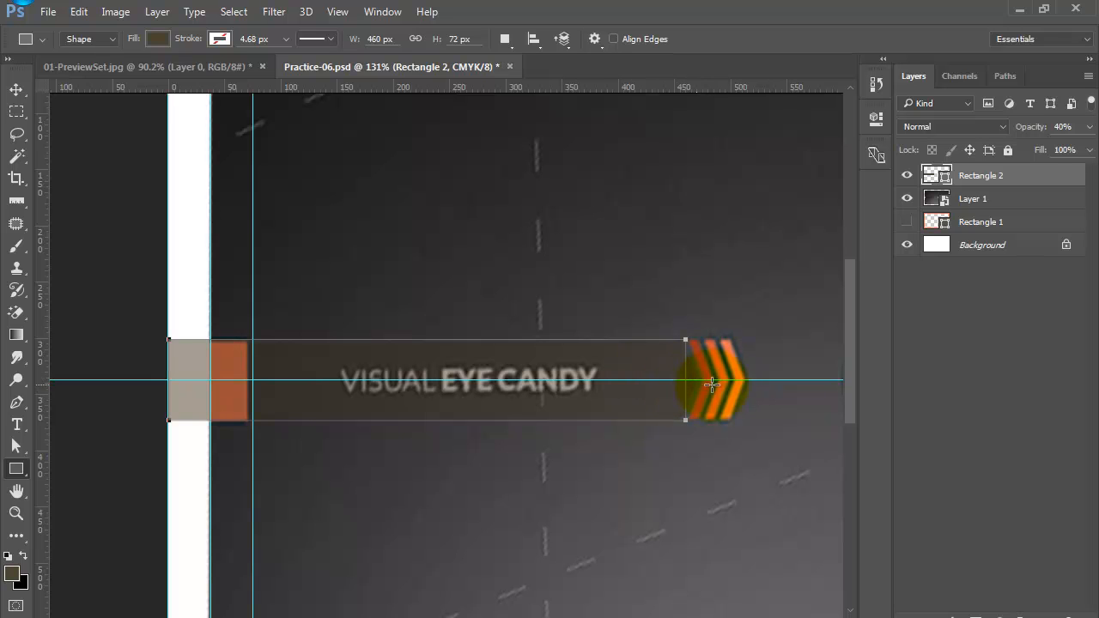
# - Add an anchor point midway on the rectangle's right edge and move it about 13 px right to form an arrow tip
pyautogui.click(17, 402)
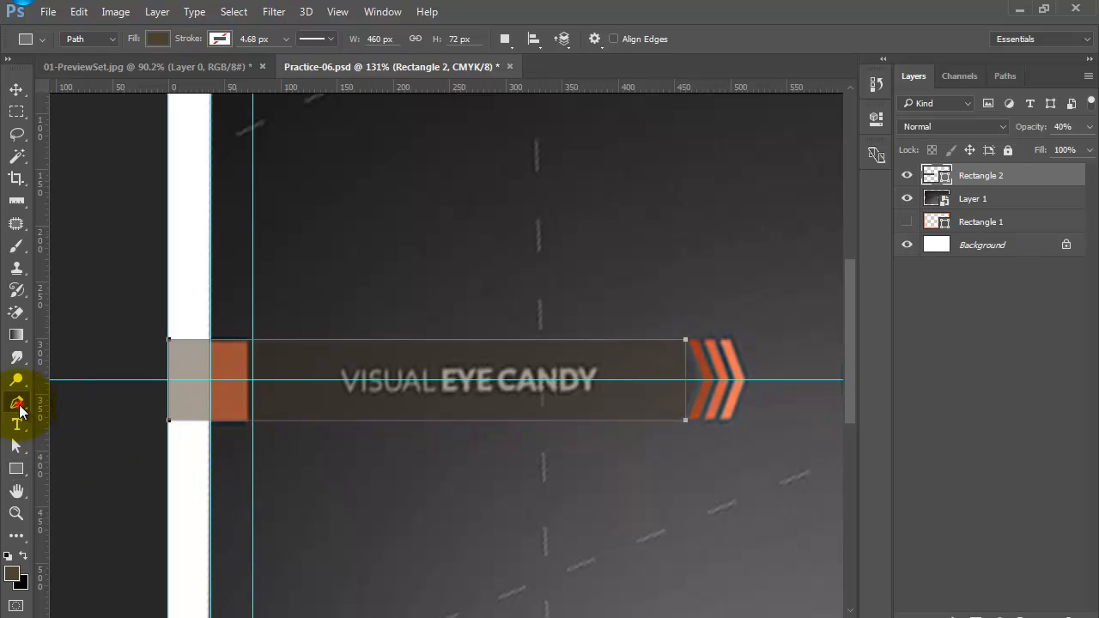
pyautogui.click(685, 381)
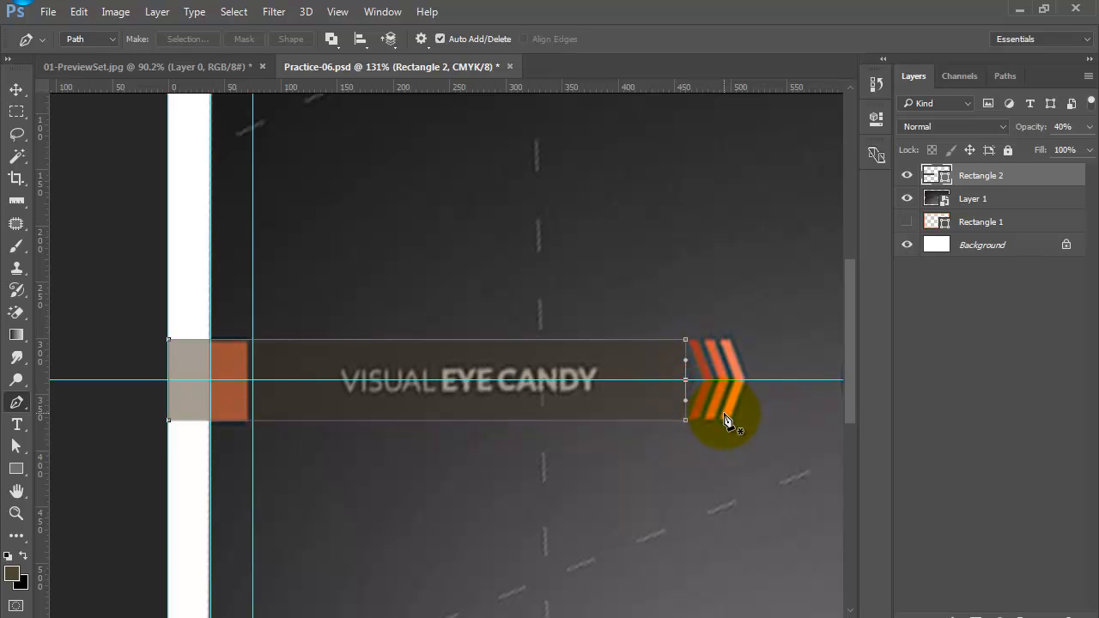
pyautogui.scroll(1, 709, 404)
pyautogui.scroll(2, 727, 386)
pyautogui.click(651, 402)
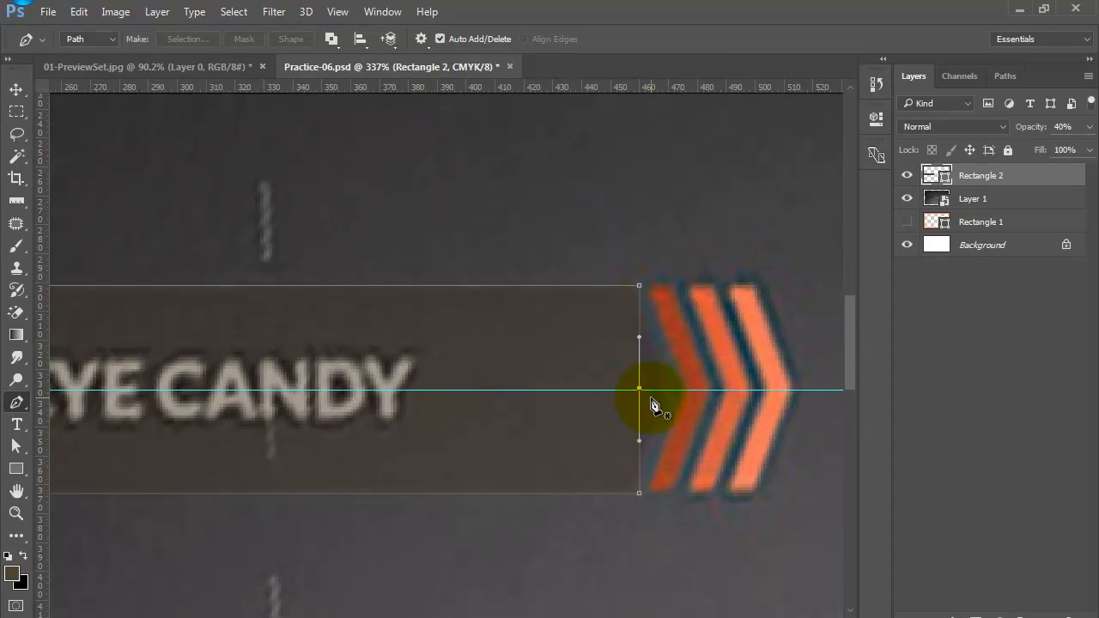
pyautogui.moveTo(640, 392); pyautogui.dragTo(822, 394)
pyautogui.press('Right')
pyautogui.press('Right')
pyautogui.press('Right')
pyautogui.press('Right')
pyautogui.press('Right')
pyautogui.press('Right')
pyautogui.press('Right')
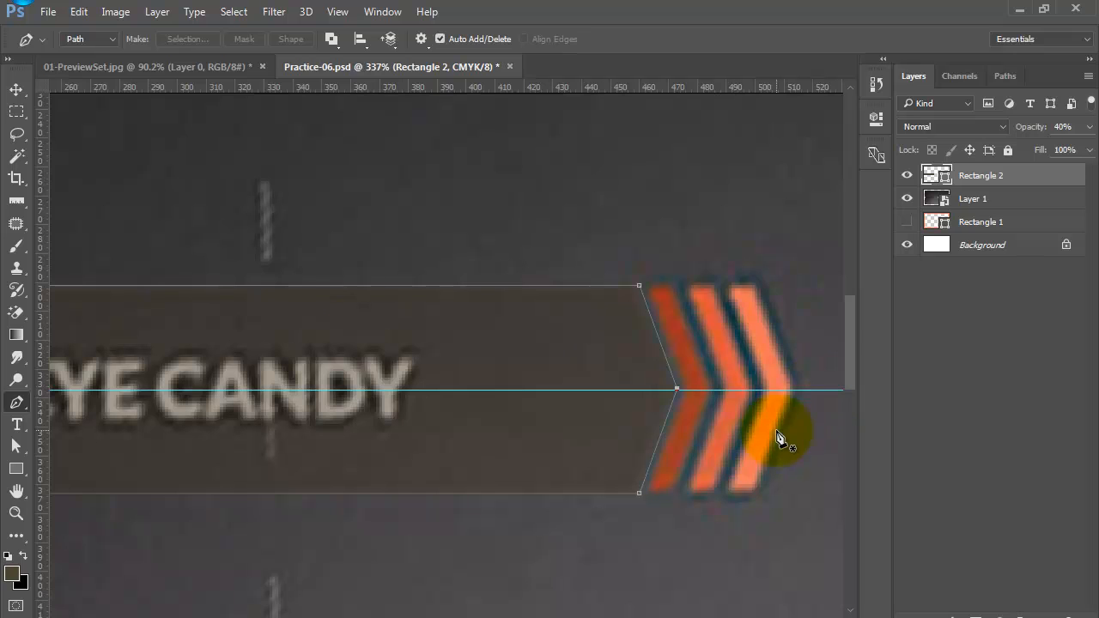
# - Shift the bar's upper and lower right corner points slightly left so the tip's slopes parallel the chevrons
pyautogui.click(20, 448)
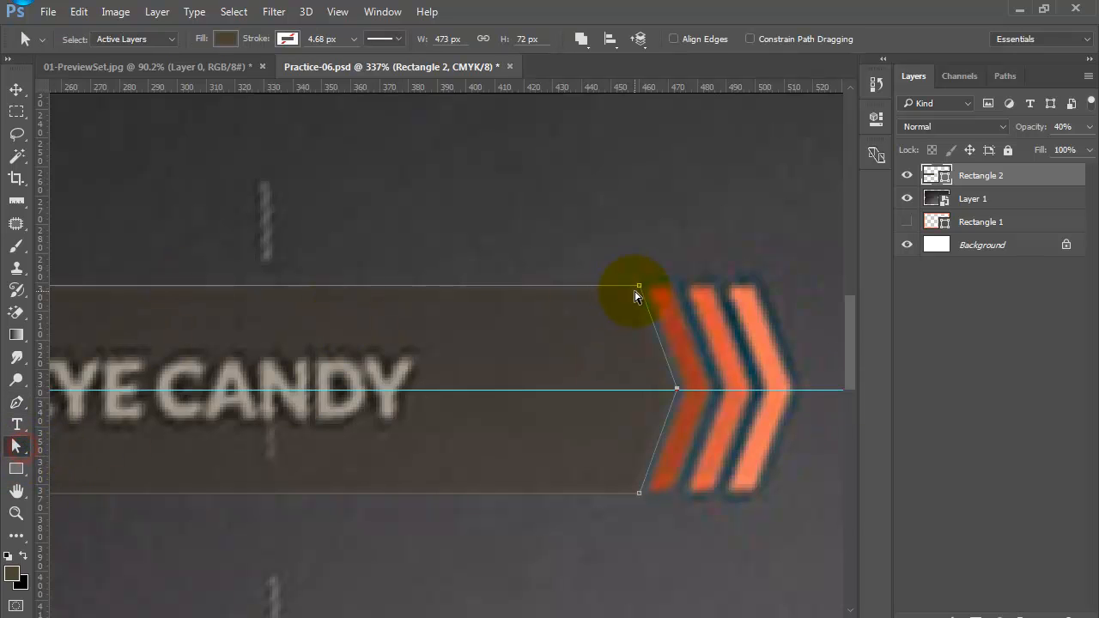
pyautogui.click(637, 288)
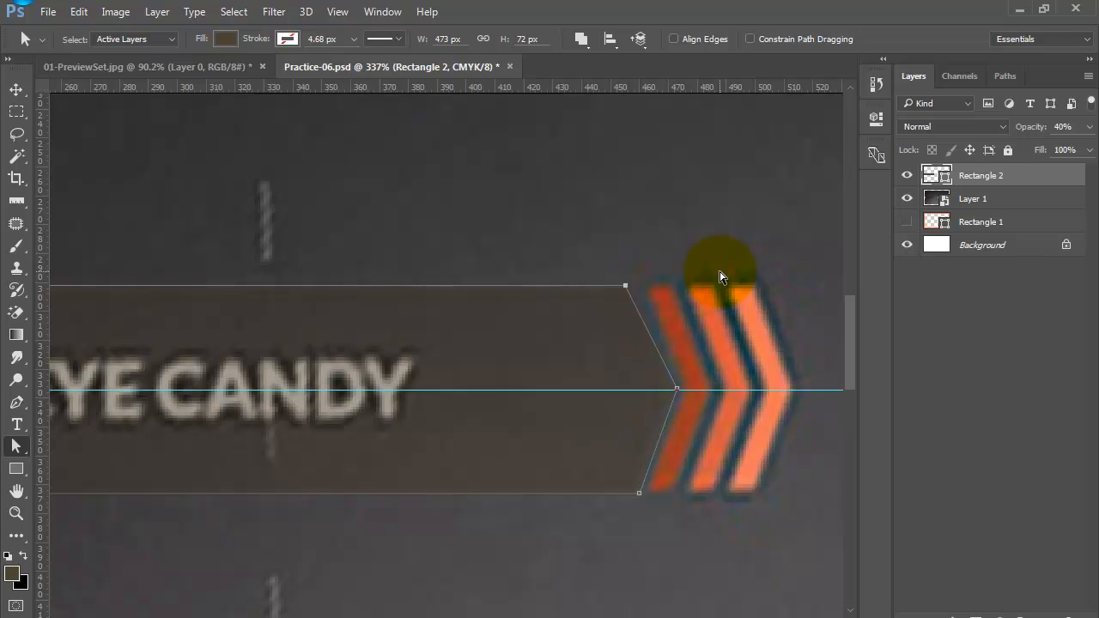
pyautogui.press('Right')
pyautogui.press('Right')
pyautogui.press('Right')
pyautogui.press('Right')
pyautogui.press('Right')
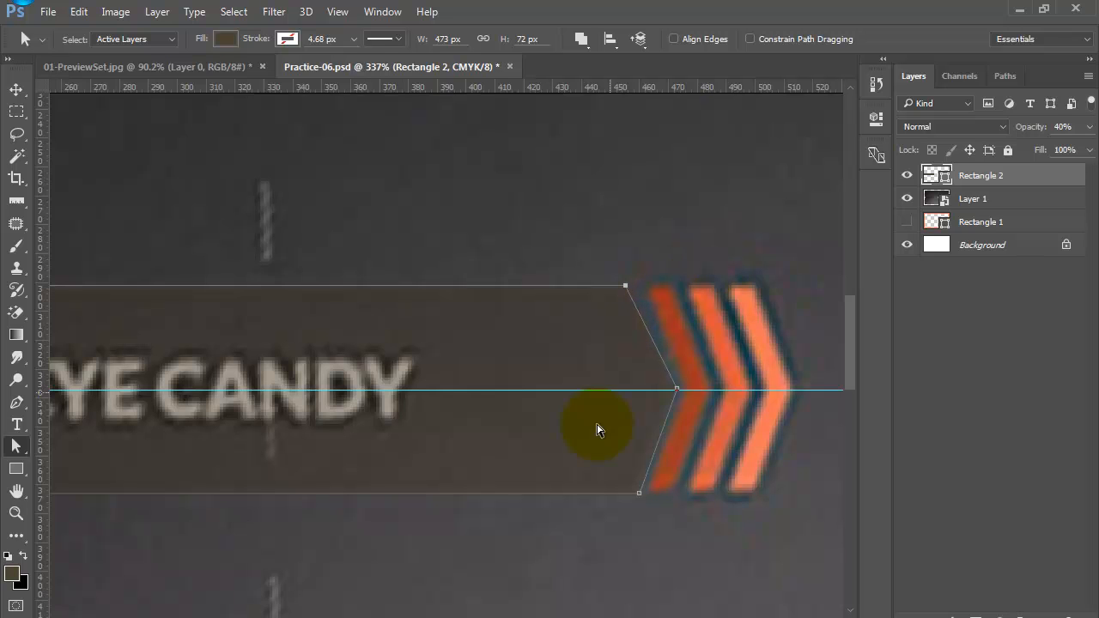
pyautogui.click(639, 495)
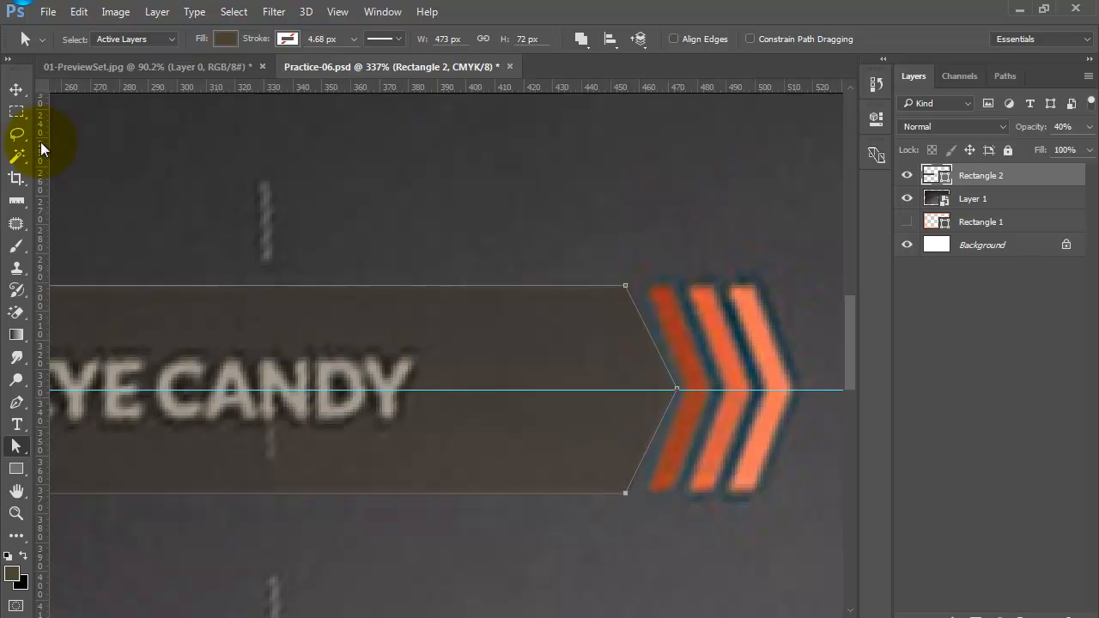
pyautogui.click(17, 92)
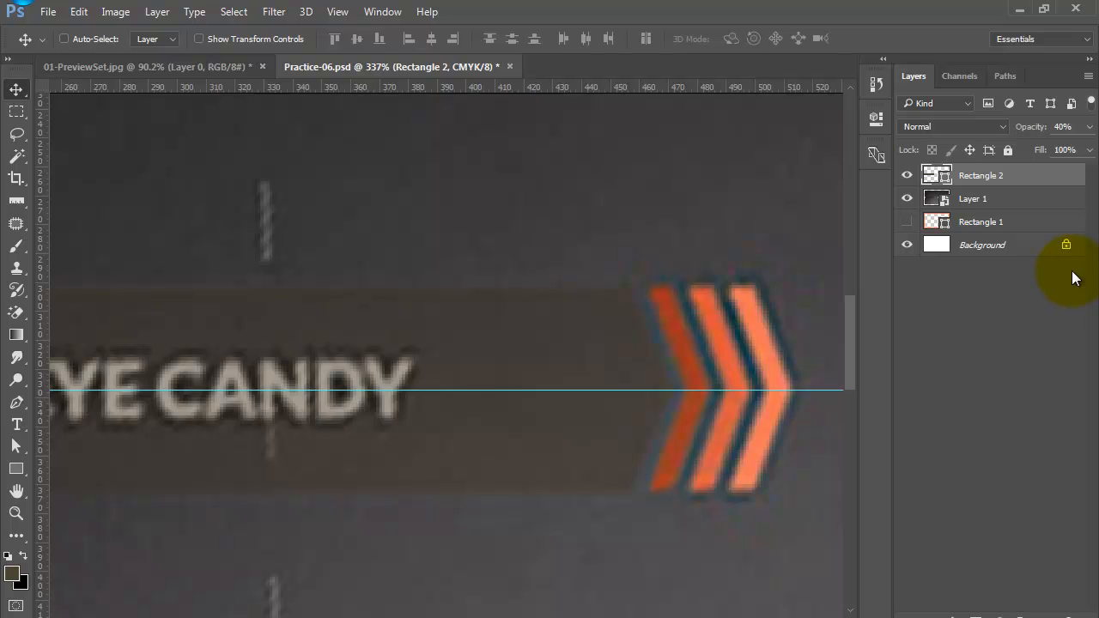
# - Restore the bar's opacity to 100% and fill it with dark grey #3f3d3e sampled from the reference bar
pyautogui.press('0')
pyautogui.click(907, 176)
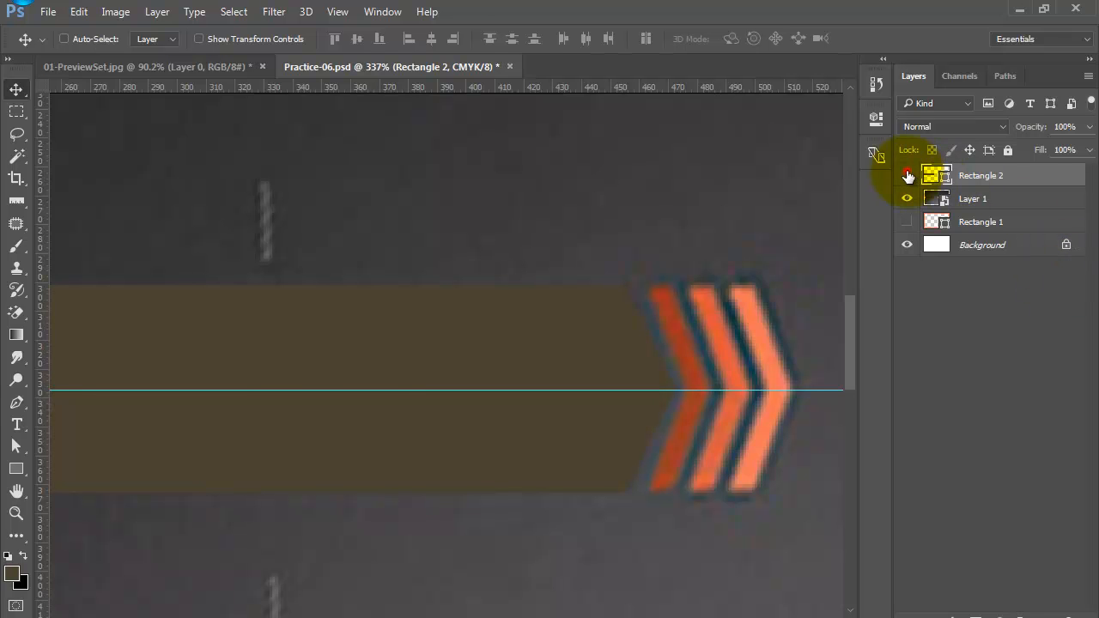
pyautogui.doubleClick(945, 177)
pyautogui.click(581, 406)
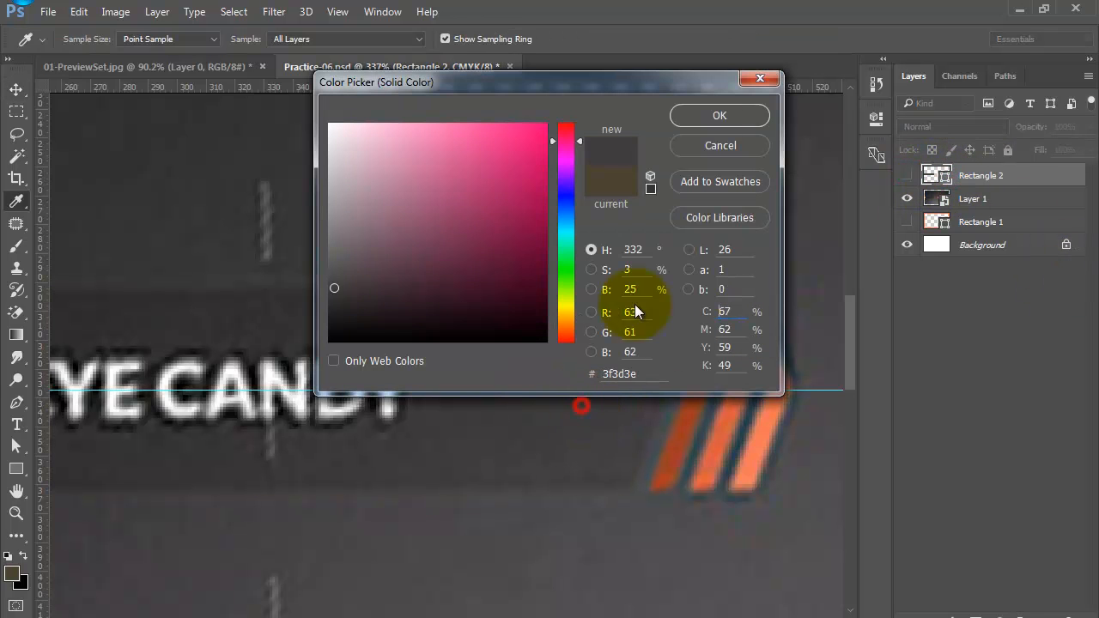
pyautogui.click(712, 115)
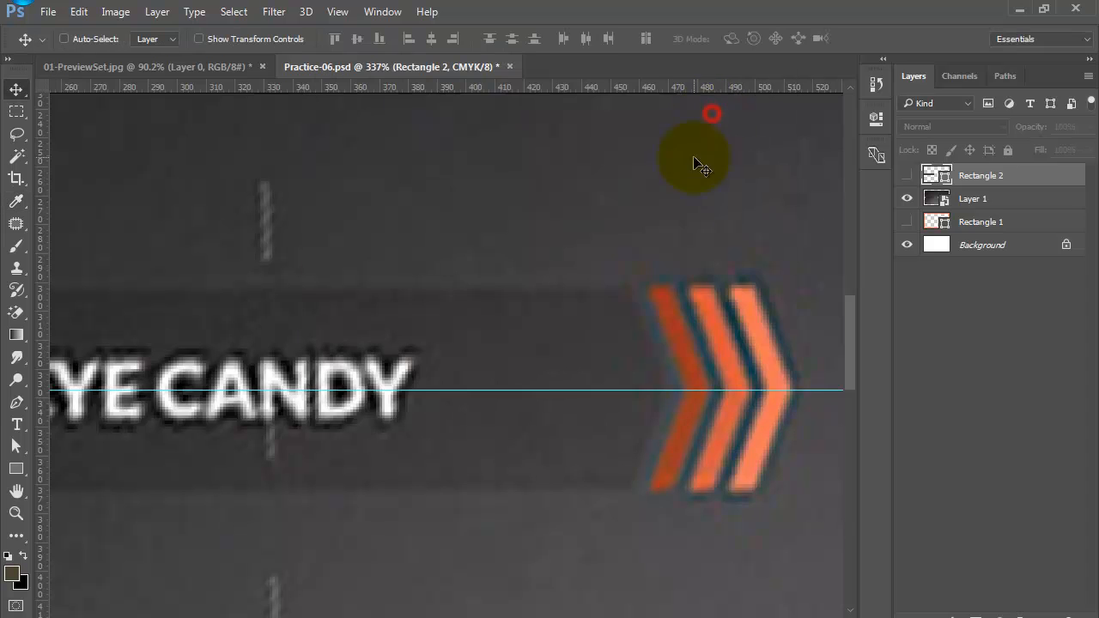
pyautogui.click(907, 175)
# - Compare the bar with the card reference layer hidden and shown, and examine the orange chevrons beside its tip up close
pyautogui.scroll(-4, 706, 361)
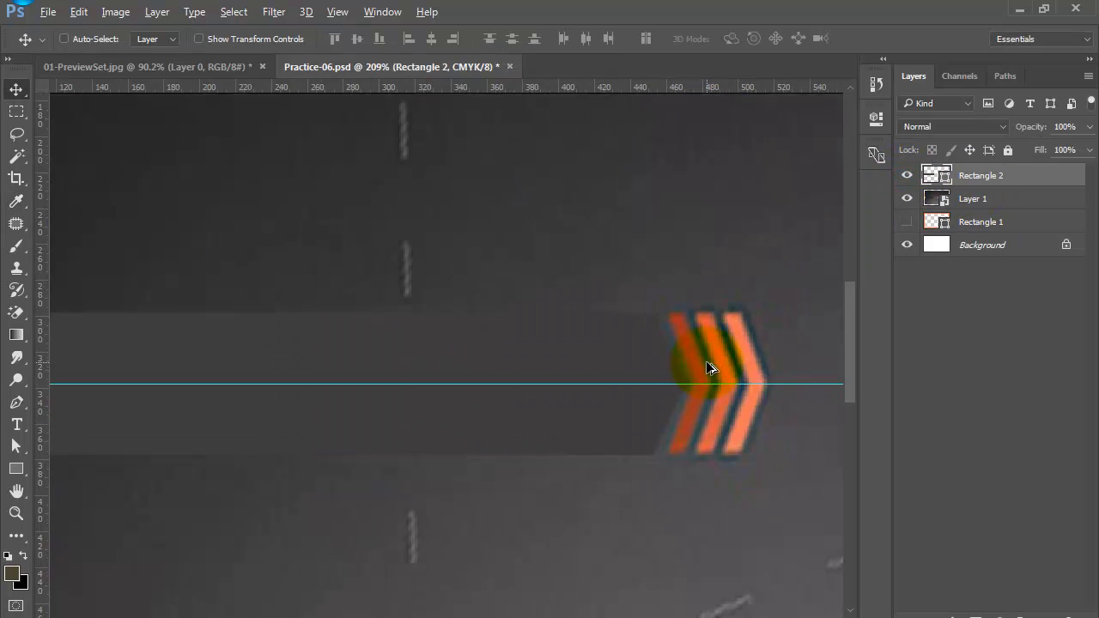
pyautogui.scroll(-1, 707, 363)
pyautogui.click(907, 199)
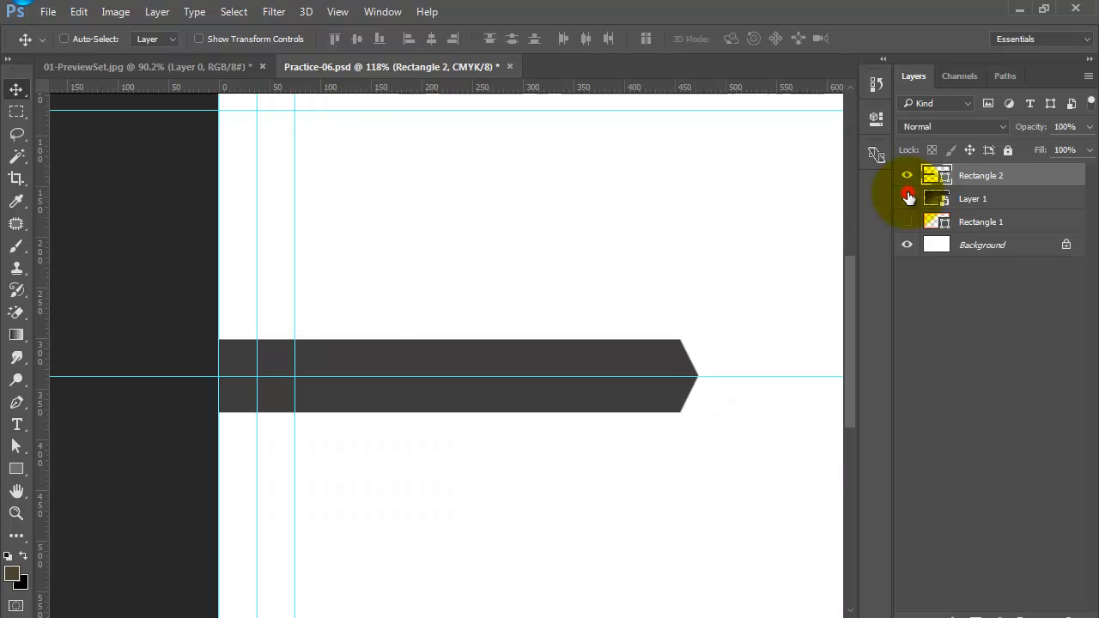
pyautogui.hotkey('ctrl', '0')
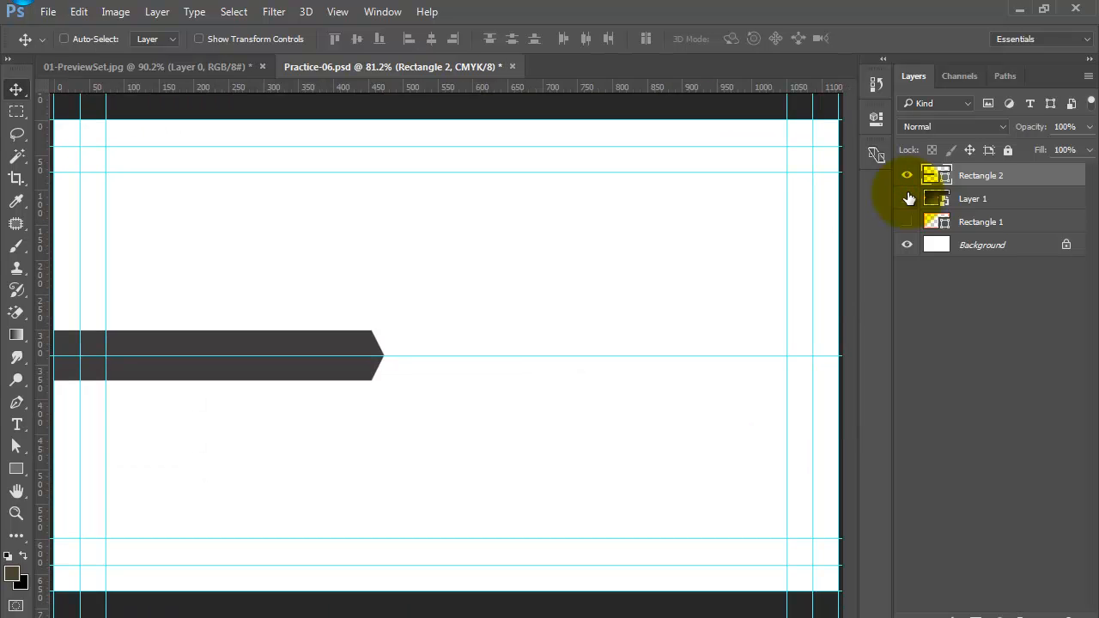
pyautogui.click(907, 198)
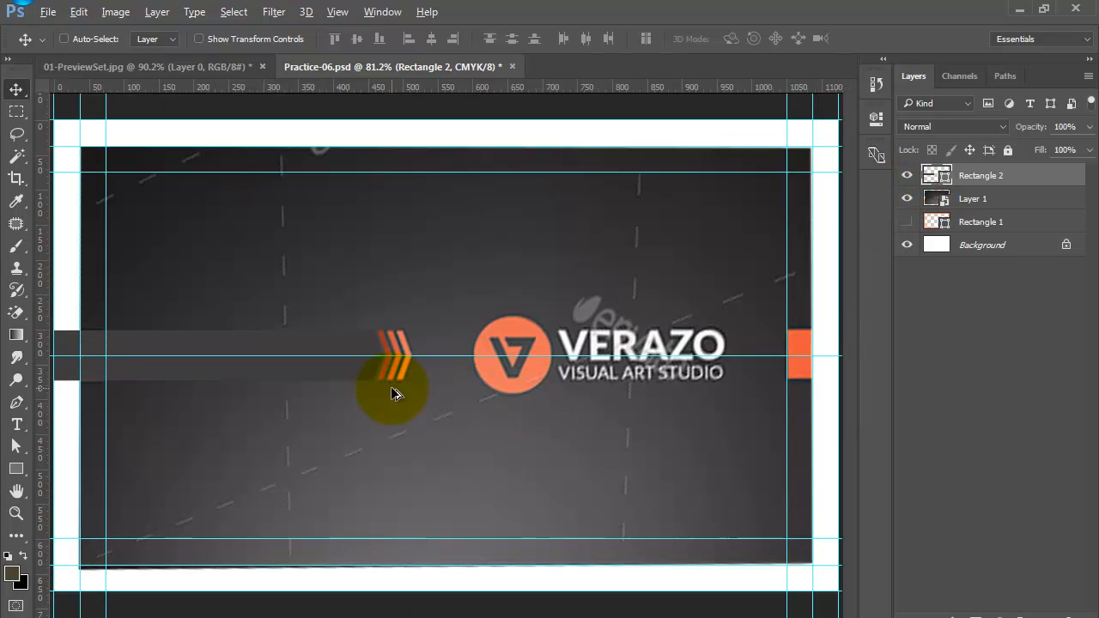
pyautogui.scroll(2, 387, 354)
pyautogui.scroll(5, 386, 352)
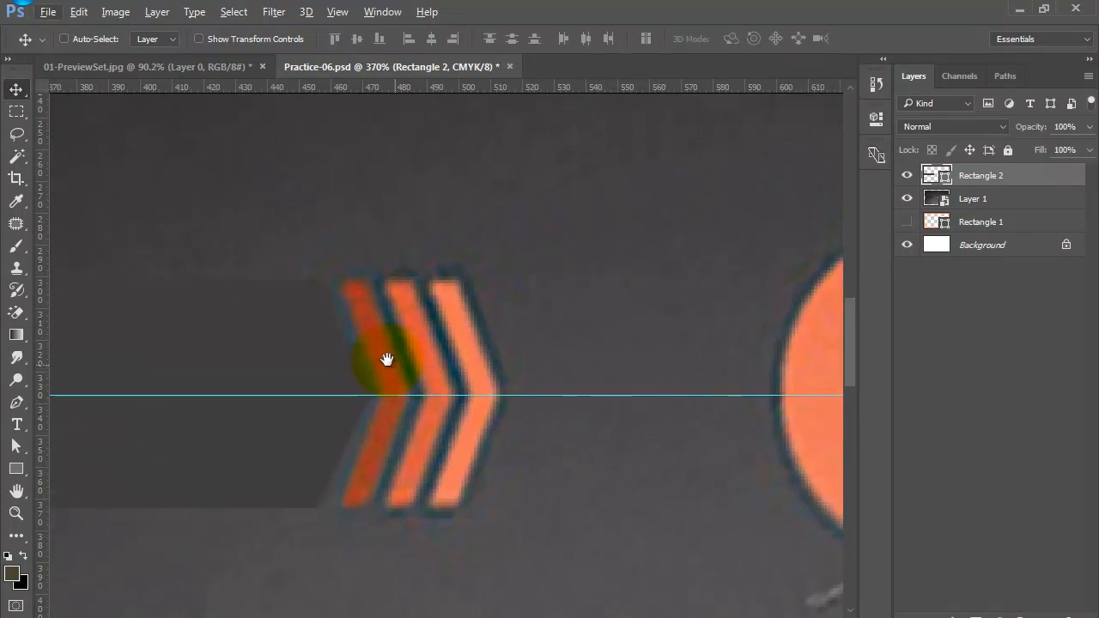
pyautogui.moveTo(379, 350); pyautogui.dragTo(433, 340)
pyautogui.scroll(1, 80, 456)
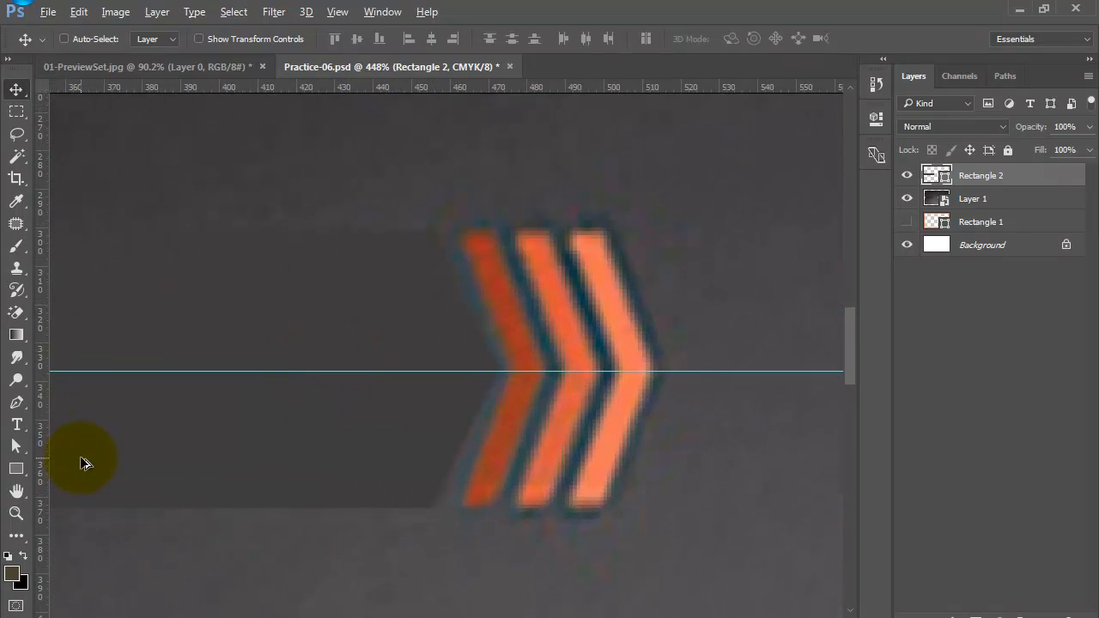
# - Draw a rectangle shape about 12 × 74 px over the first orange chevron beside the bar's tip
pyautogui.click(13, 471)
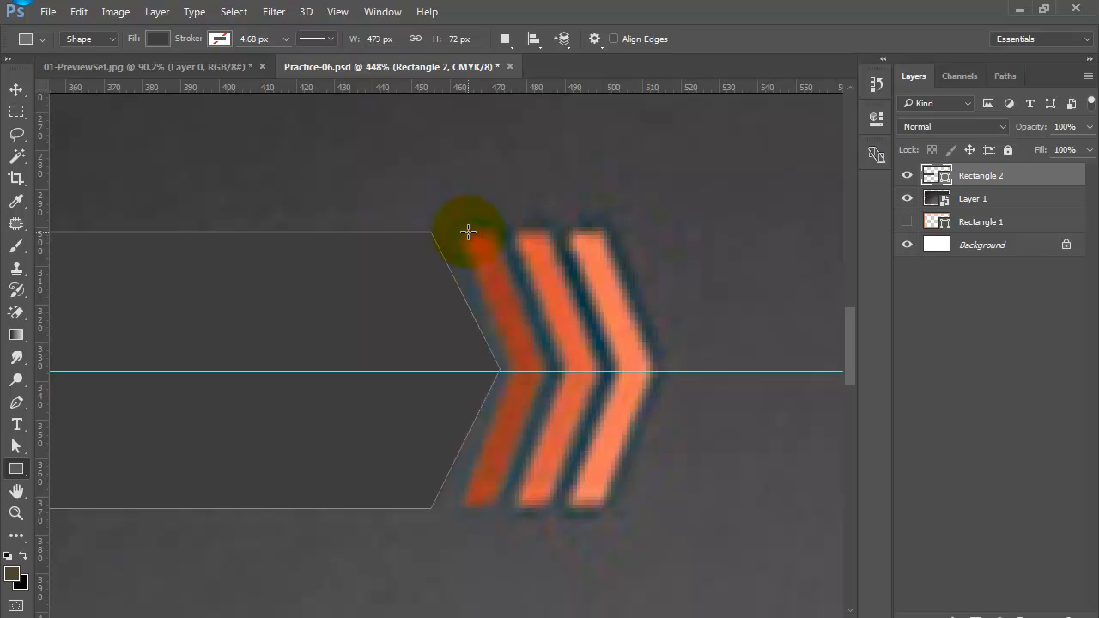
pyautogui.moveTo(462, 230); pyautogui.dragTo(505, 508)
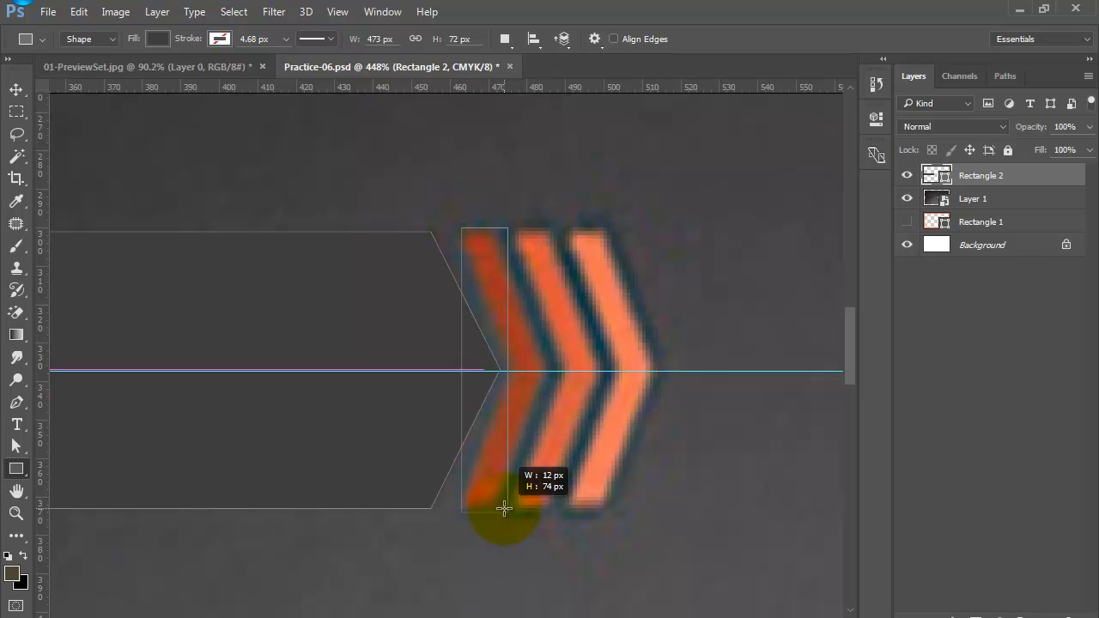
pyautogui.moveTo(505, 508); pyautogui.dragTo(503, 508)
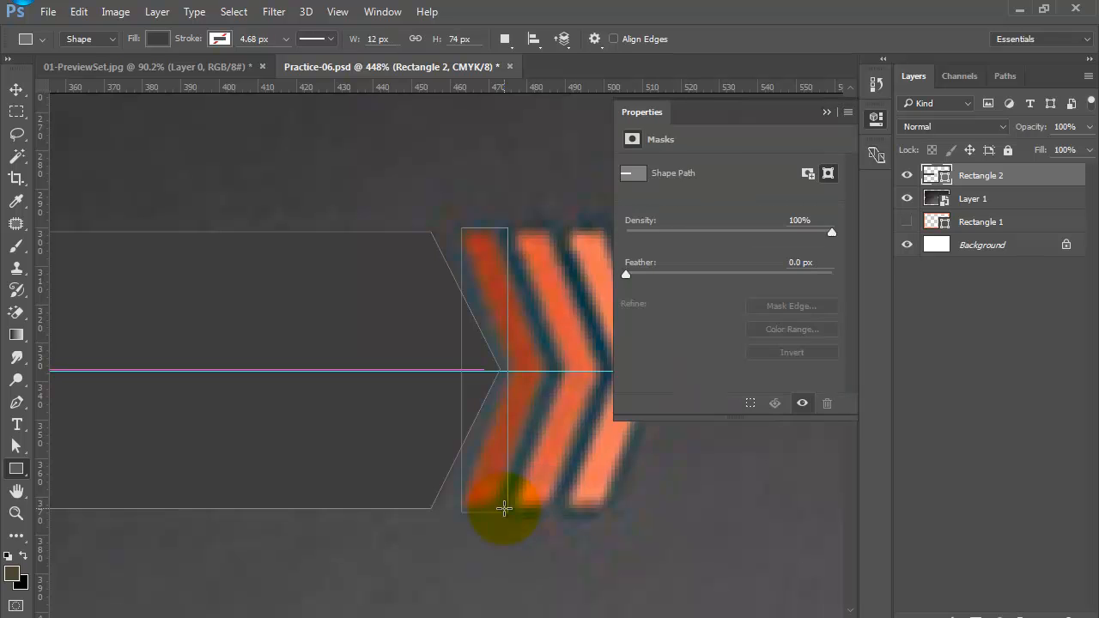
pyautogui.click(878, 120)
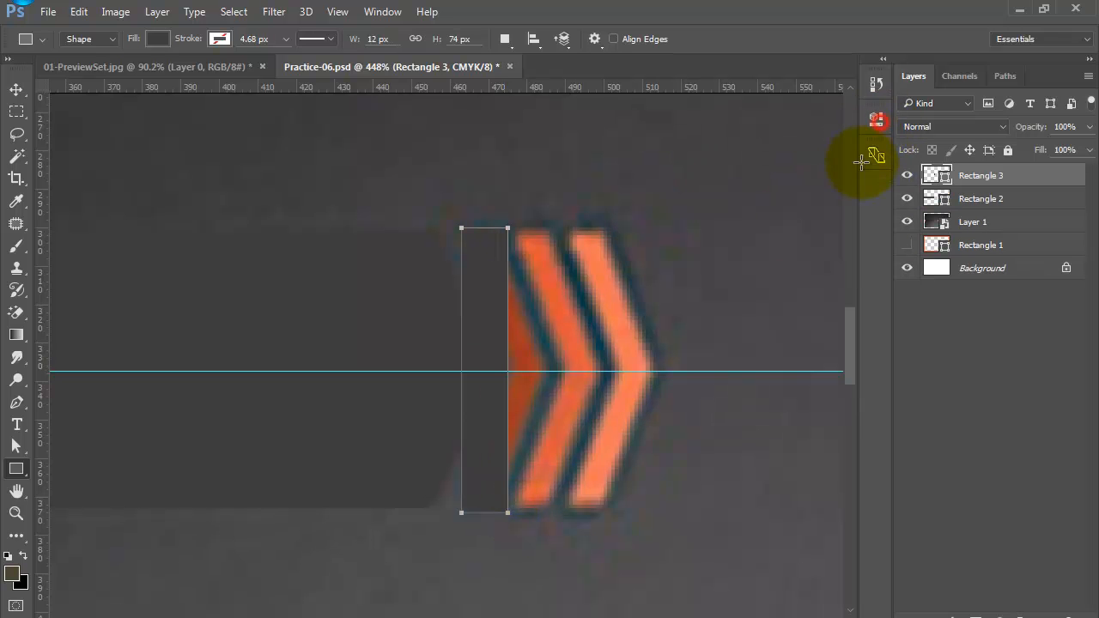
# - Add an anchor point midway on the small rectangle's left edge, at the horizontal guide
pyautogui.scroll(3, 477, 397)
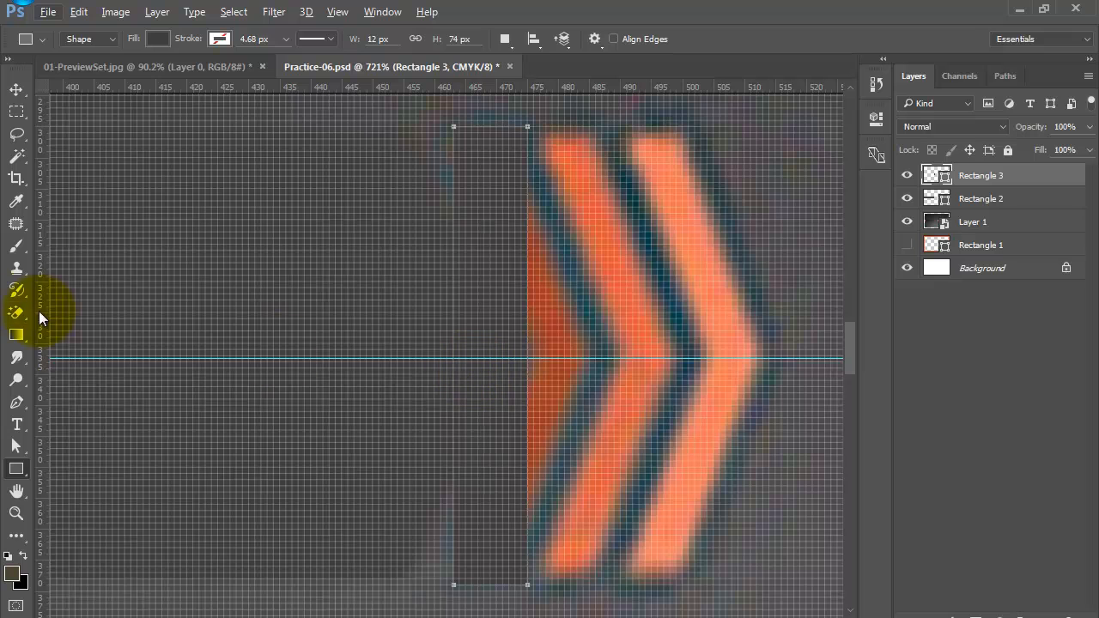
pyautogui.click(18, 403)
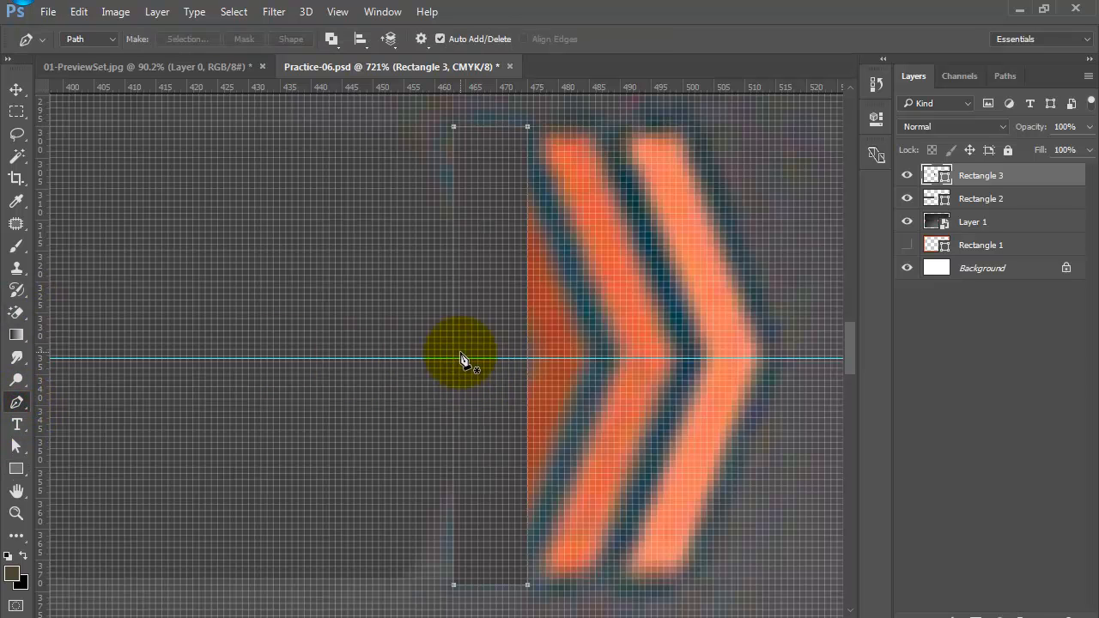
pyautogui.moveTo(454, 357); pyautogui.dragTo(453, 471)
pyautogui.click(454, 359)
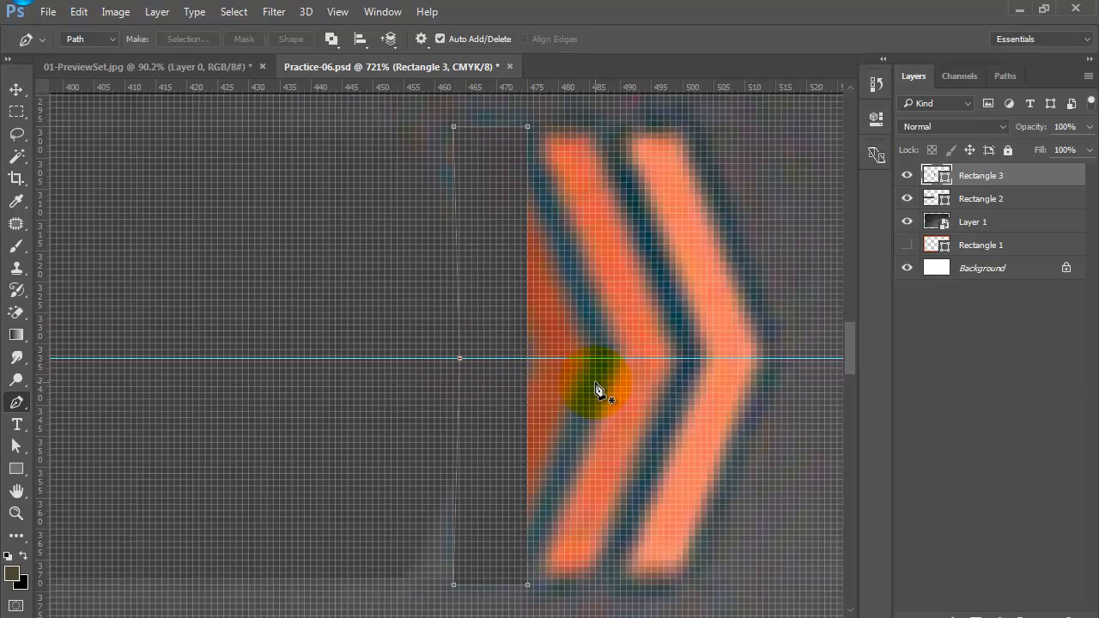
# - Try moving the left edge's middle anchor point right to notch the rectangle, and undo the move
pyautogui.press('Right')
pyautogui.press('Right')
pyautogui.press('Right')
pyautogui.press('Right')
pyautogui.press('Right')
pyautogui.press('Right')
pyautogui.press('Right')
pyautogui.press('Right')
pyautogui.press('Right')
pyautogui.press('Right')
pyautogui.press('Right')
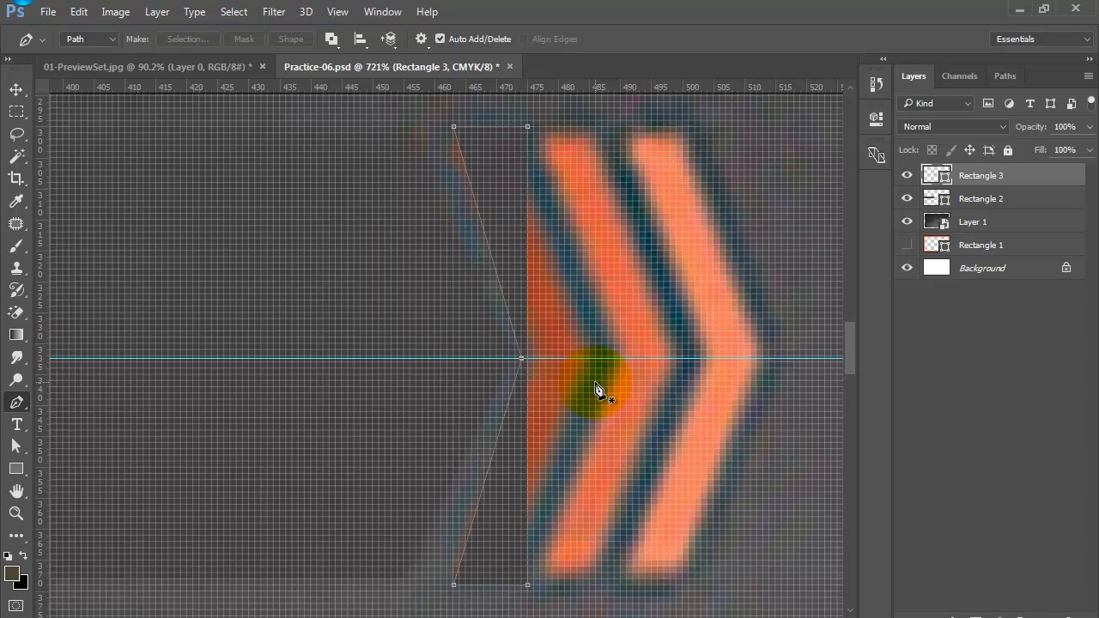
pyautogui.hotkey('ctrl', 'z')
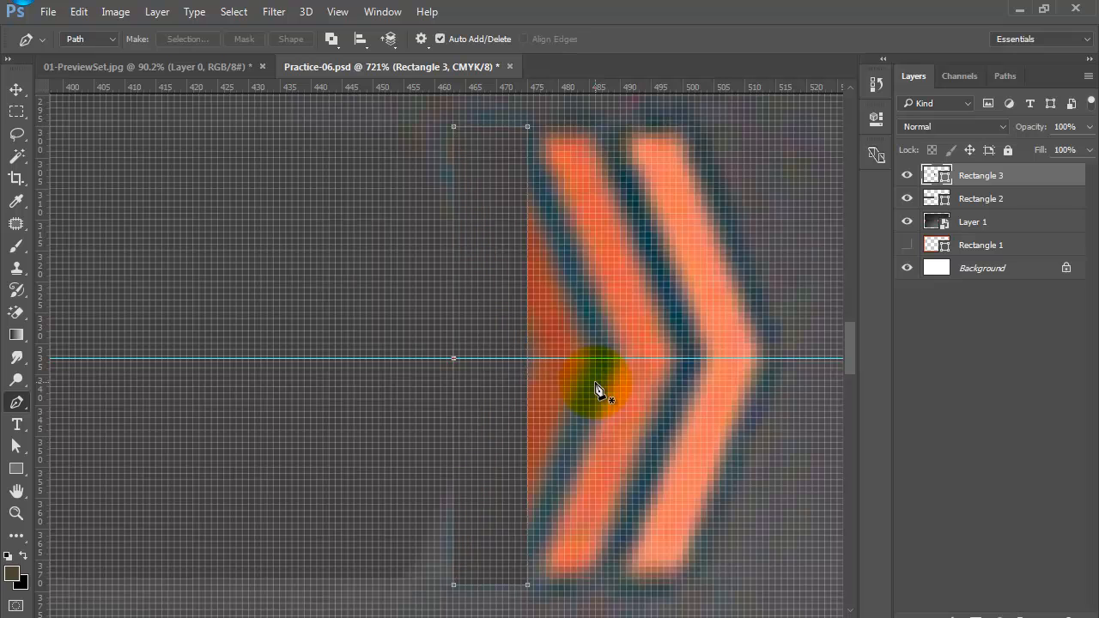
# - Add an anchor point midway on the small rectangle's right edge, at the horizontal guide
pyautogui.click(527, 359)
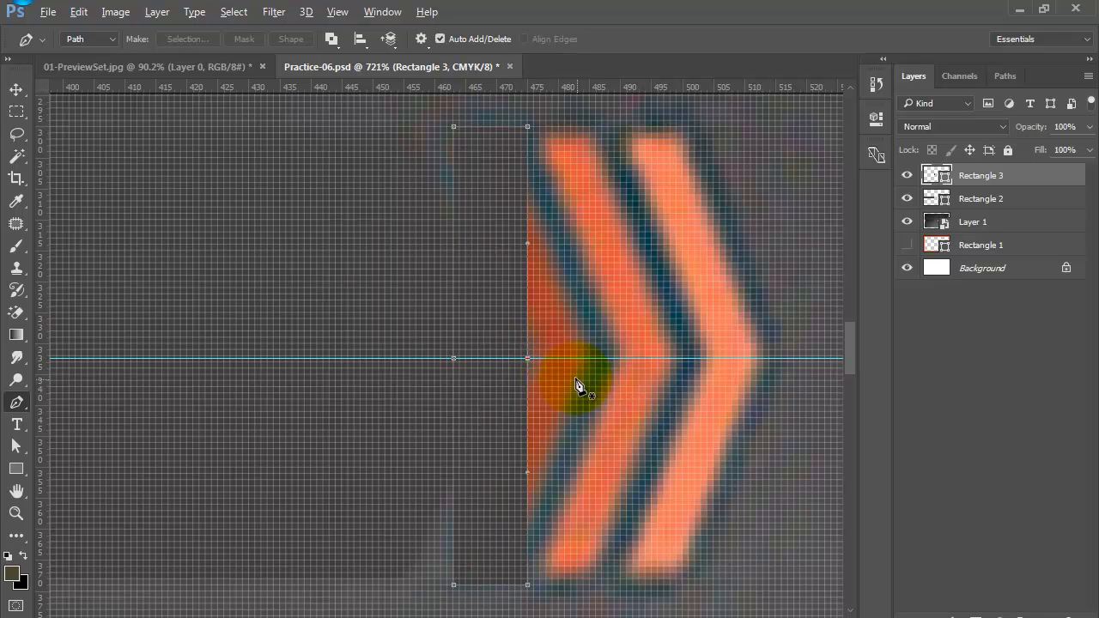
pyautogui.scroll(2, 536, 367)
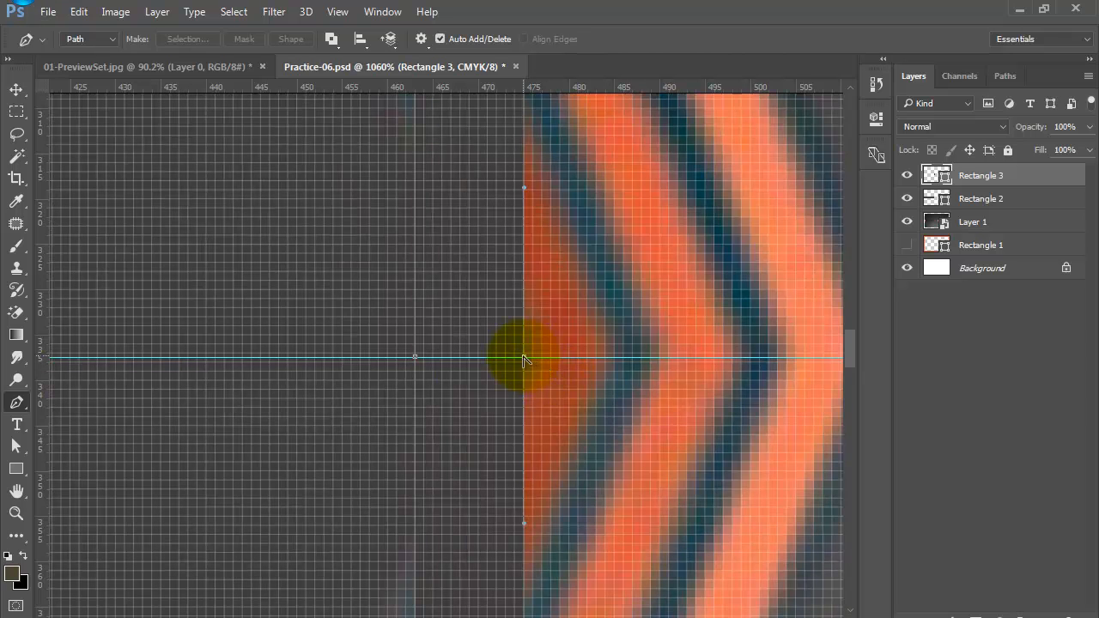
# - Try moving the right edge's smooth middle point 8 px right, and undo the move
pyautogui.press('Right')
pyautogui.press('Right')
pyautogui.press('Right')
pyautogui.press('Right')
pyautogui.press('Right')
pyautogui.press('Right')
pyautogui.press('Right')
pyautogui.press('Right')
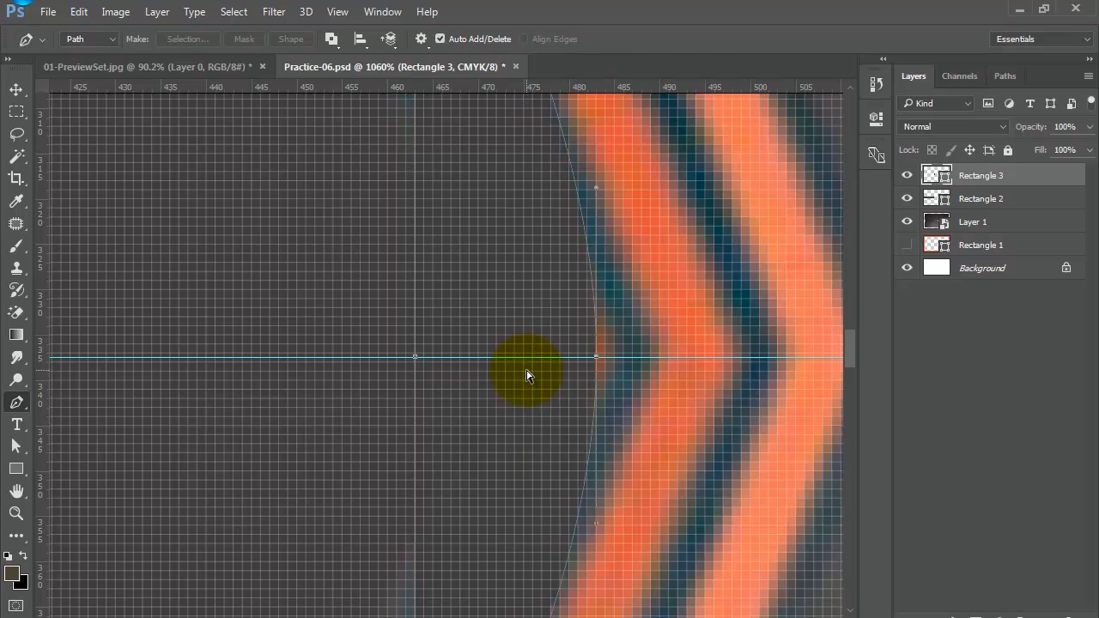
pyautogui.hotkey('ctrl', 'z')
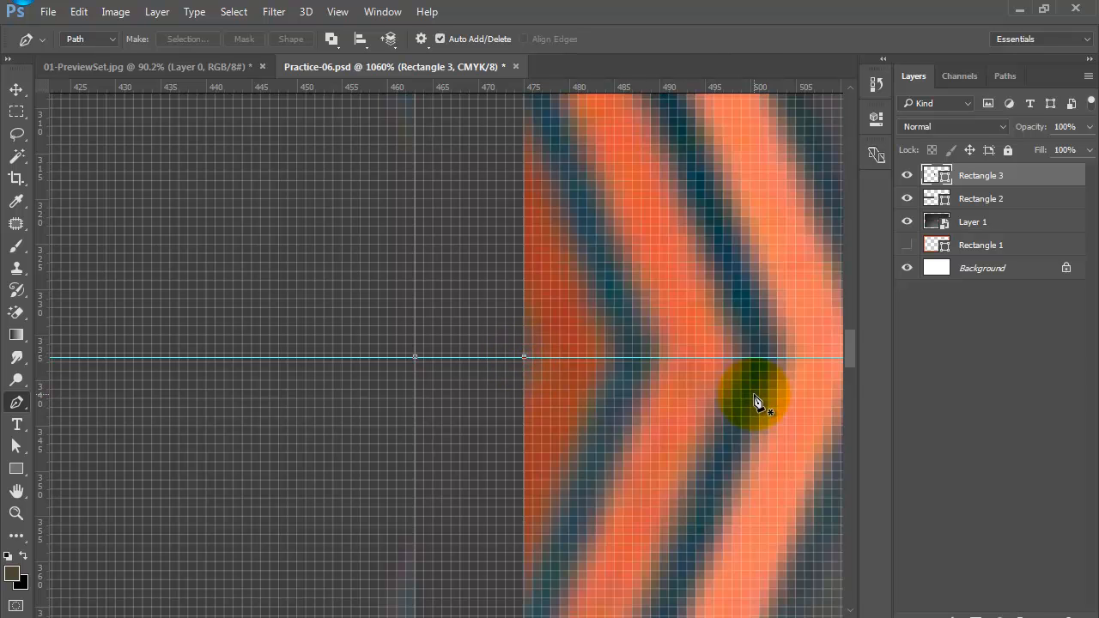
# - Make the right edge's middle point a sharp corner and move it 11 px right to form the chevron tip
pyautogui.press('Right')
pyautogui.press('Right')
pyautogui.press('Right')
pyautogui.press('Right')
pyautogui.press('Right')
pyautogui.press('Right')
pyautogui.press('Right')
pyautogui.press('Right')
pyautogui.press('Right')
pyautogui.press('Right')
pyautogui.press('Right')
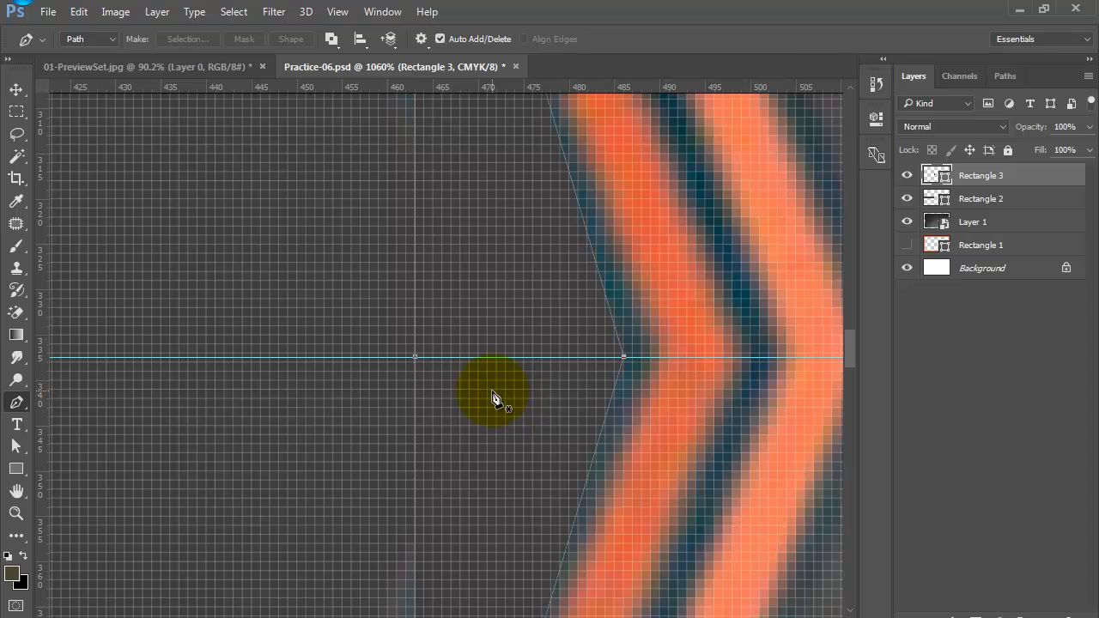
# - Lower the shape's opacity to 40% and move its left middle anchor point 13 px right to match the reference chevron
pyautogui.press('4')
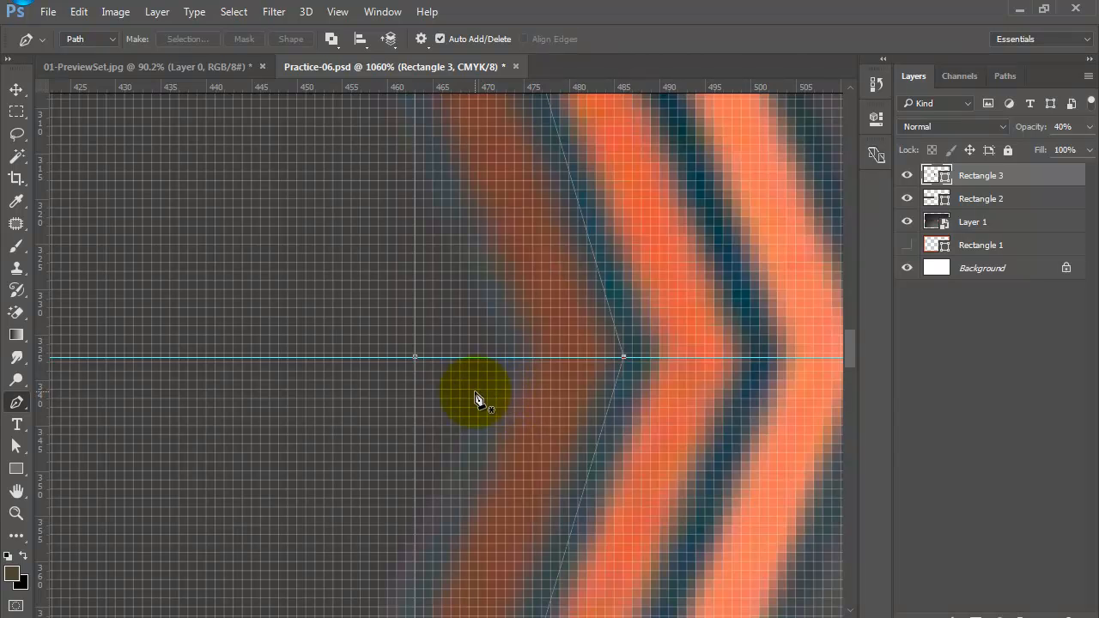
pyautogui.press('a')
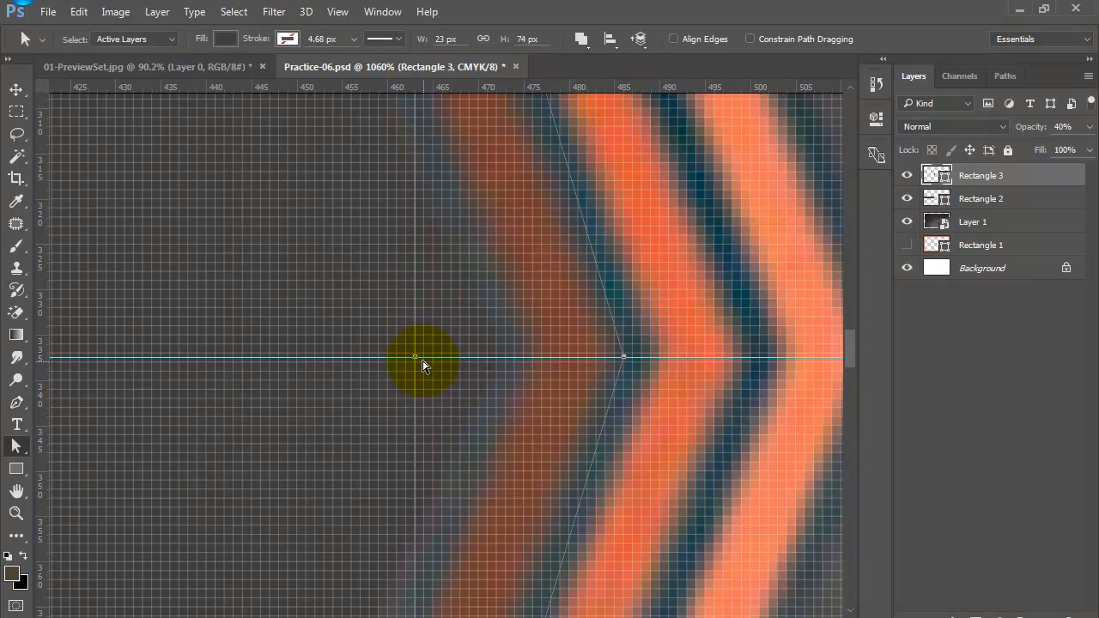
pyautogui.click(415, 358)
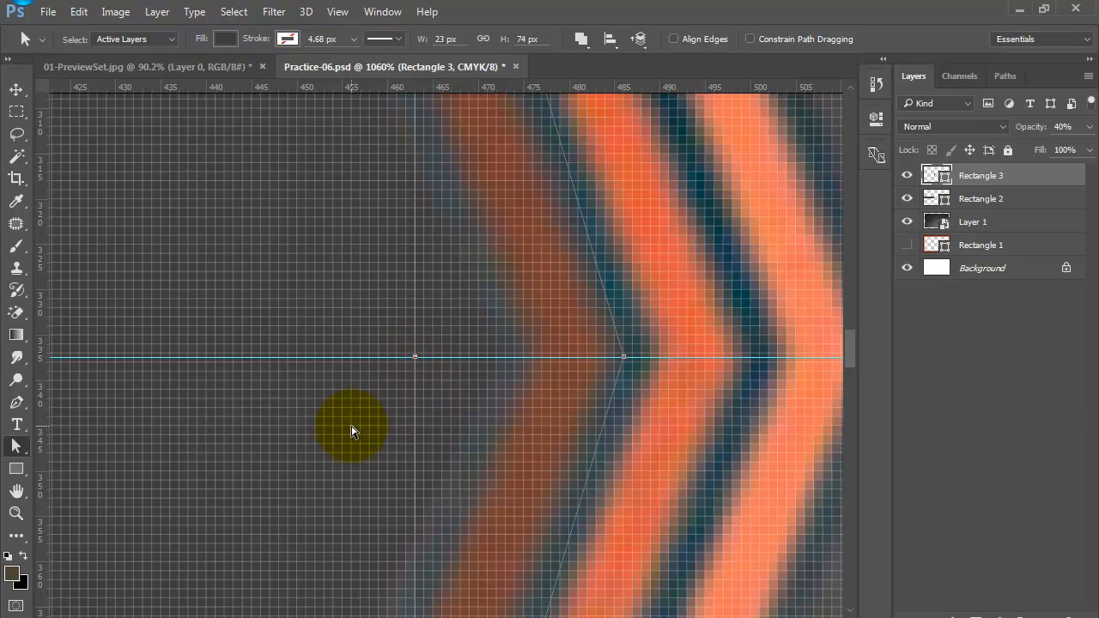
pyautogui.press('Right')
pyautogui.press('Right')
pyautogui.press('Right')
pyautogui.press('Right')
pyautogui.press('Right')
pyautogui.press('Right')
pyautogui.press('Right')
pyautogui.press('Right')
pyautogui.press('Right')
pyautogui.press('Right')
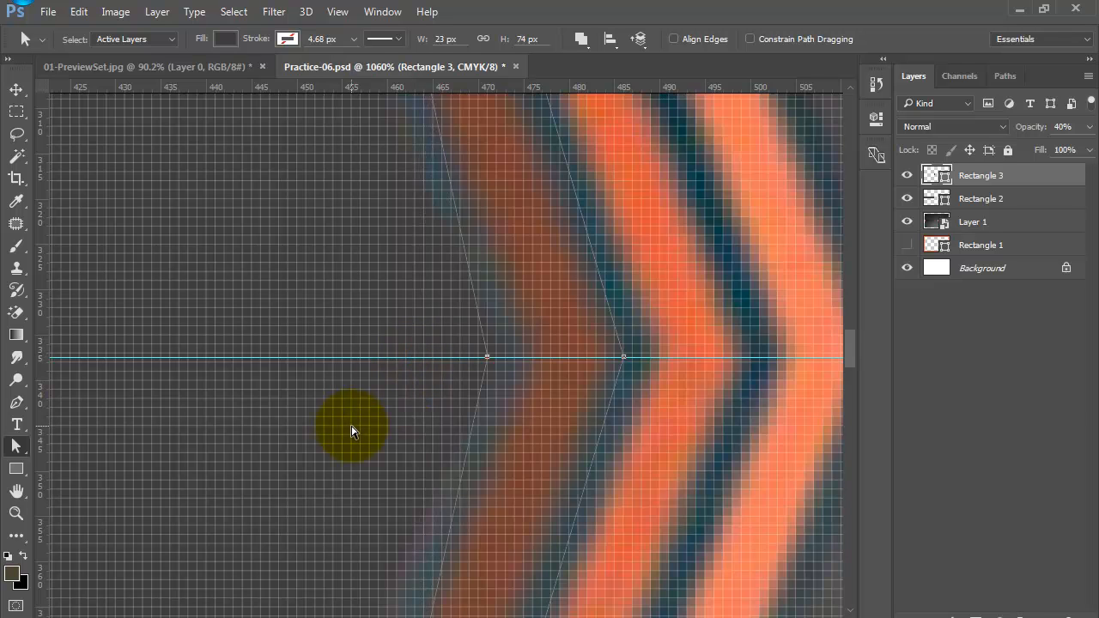
pyautogui.press('Right')
pyautogui.press('Right')
pyautogui.press('Right')
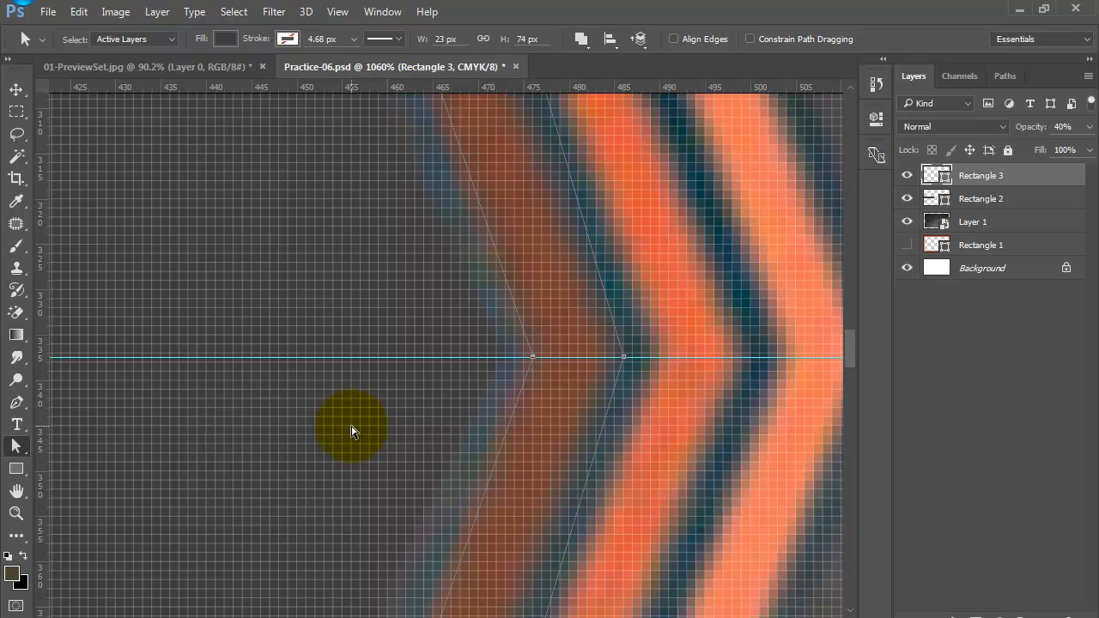
# - Restore the chevron shape's opacity to 100%
pyautogui.hotkey('ctrl', '0')
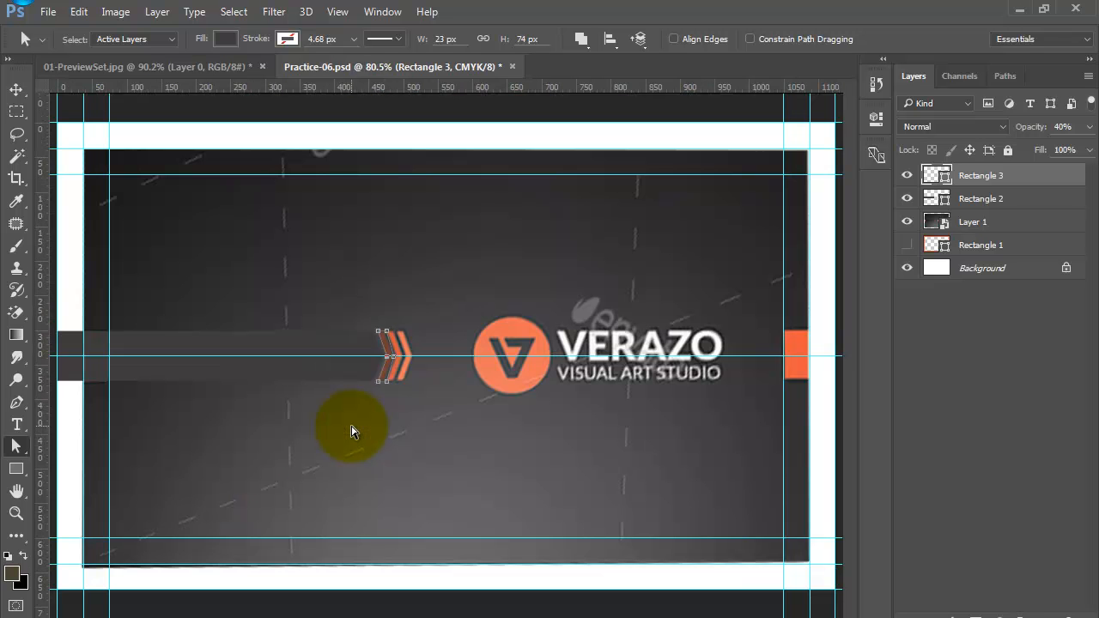
pyautogui.click(1011, 177)
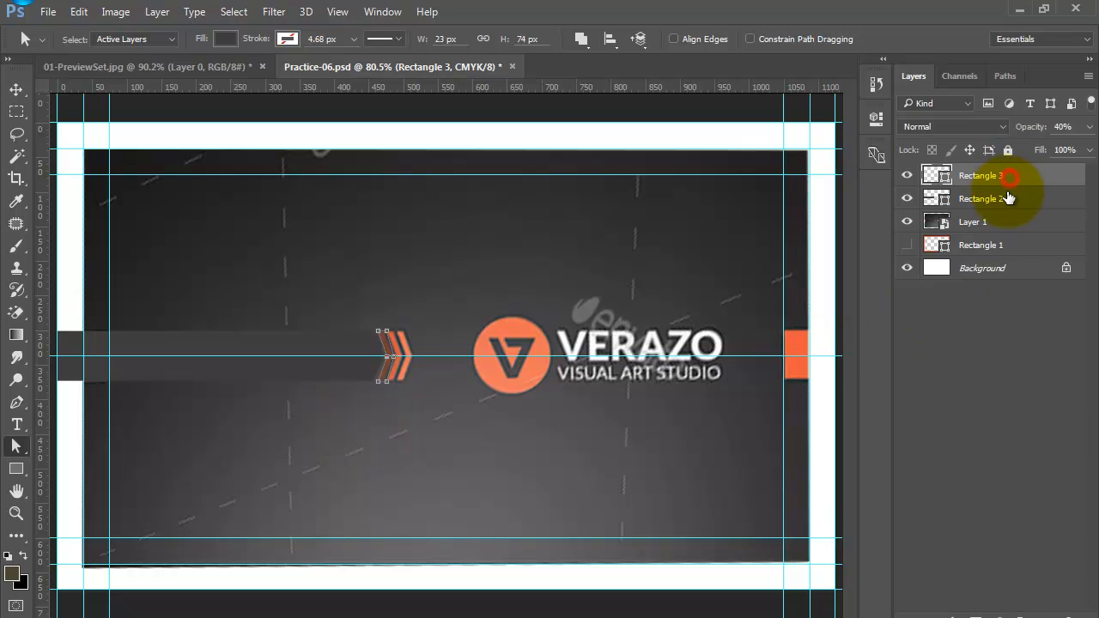
pyautogui.hotkey('ctrl', '+')
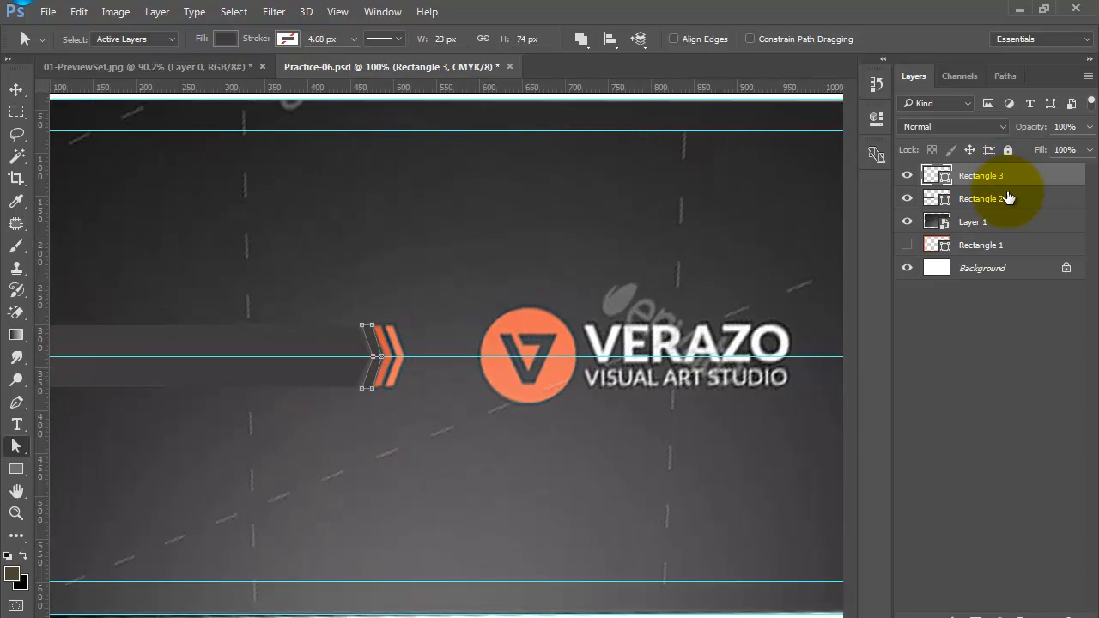
# - Duplicate the chevron shape twice to the right, placing the copies over the second and third reference chevrons
pyautogui.scroll(4, 369, 353)
pyautogui.scroll(2, 373, 335)
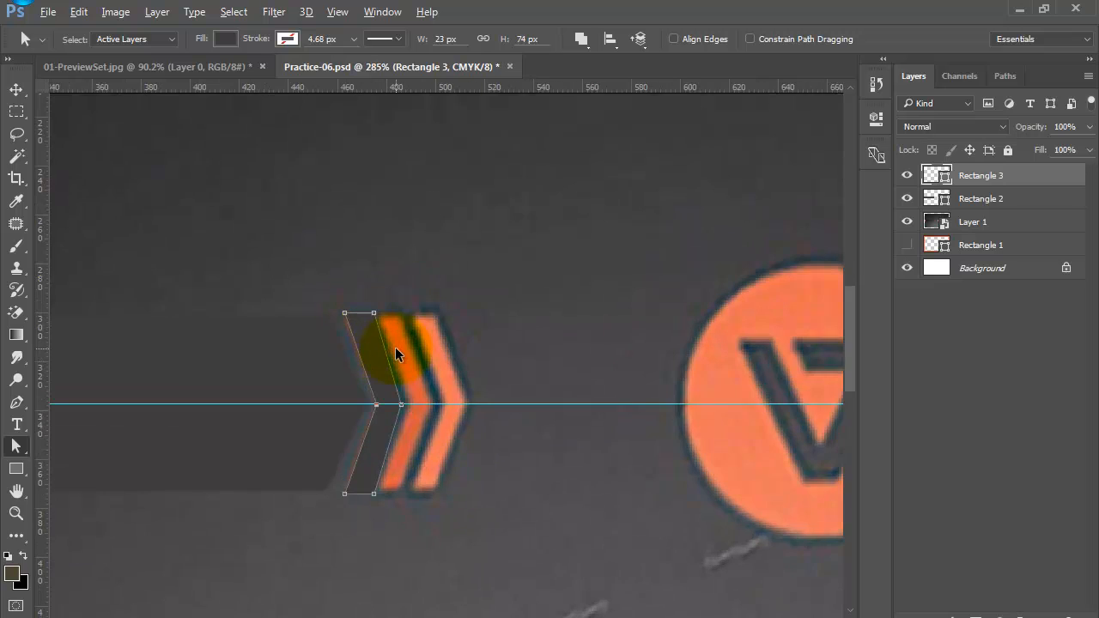
pyautogui.scroll(2, 537, 361)
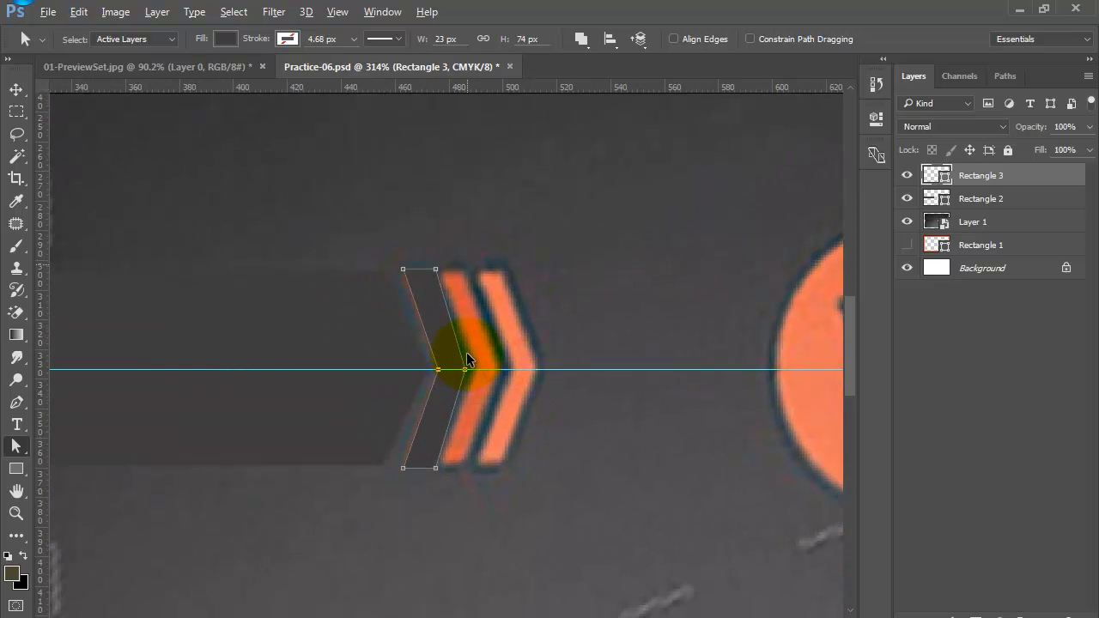
pyautogui.scroll(1, 468, 364)
pyautogui.scroll(-1, 481, 408)
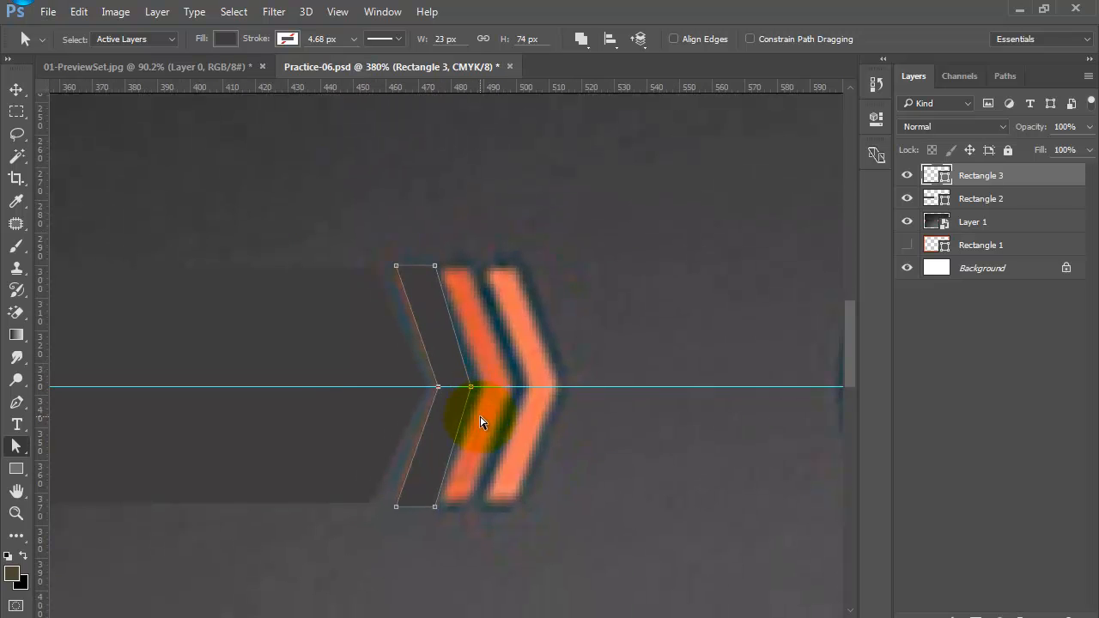
pyautogui.click(16, 89)
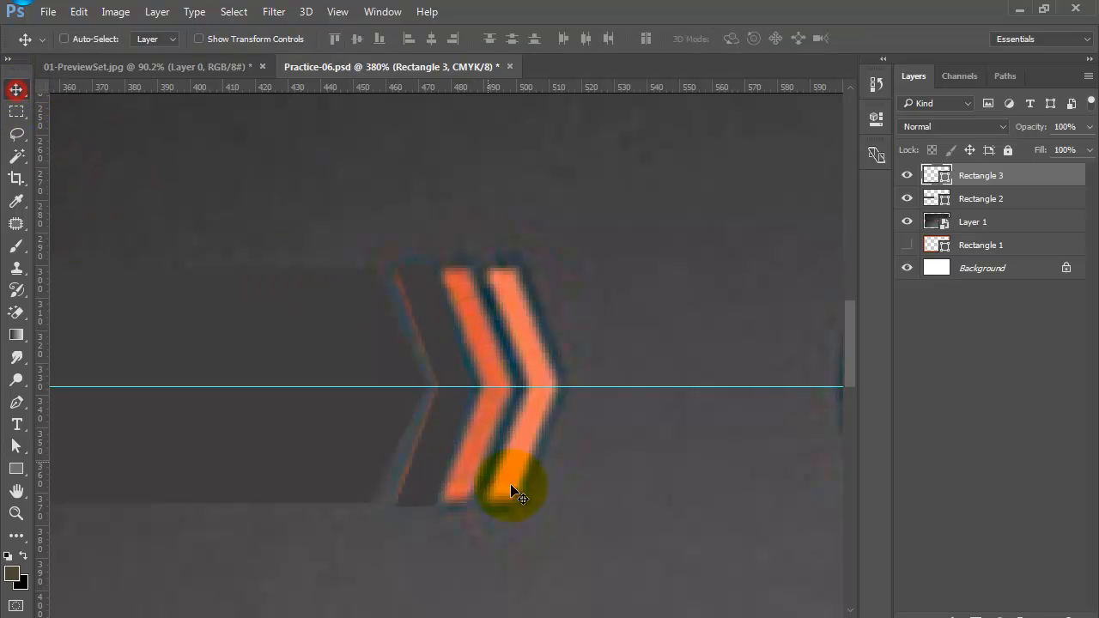
pyautogui.click(436, 433)
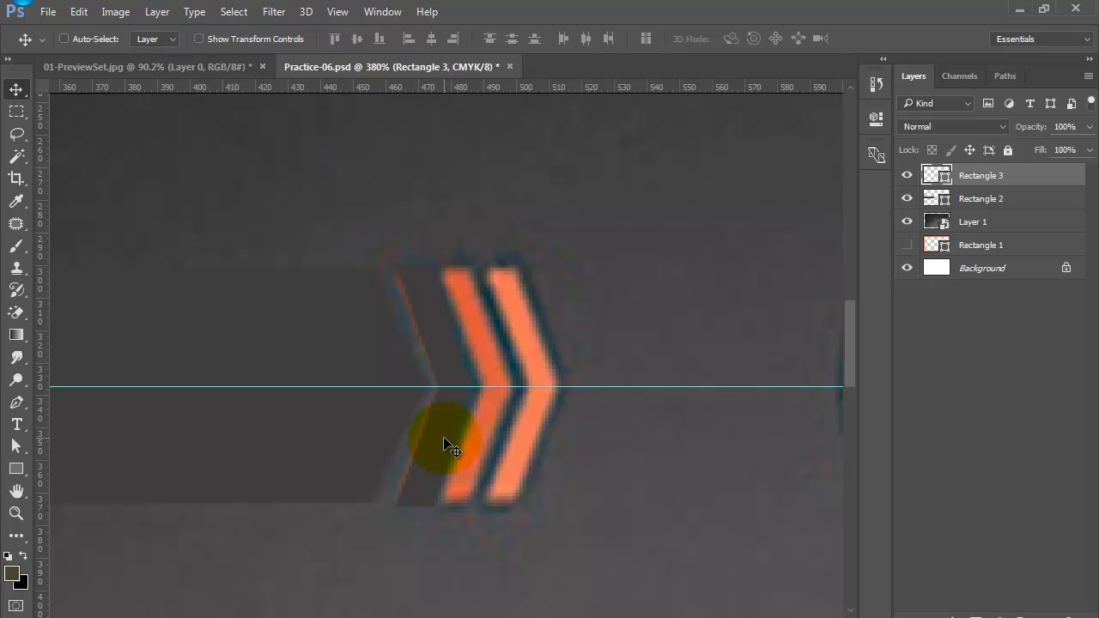
pyautogui.moveTo(439, 438); pyautogui.dragTo(534, 445)
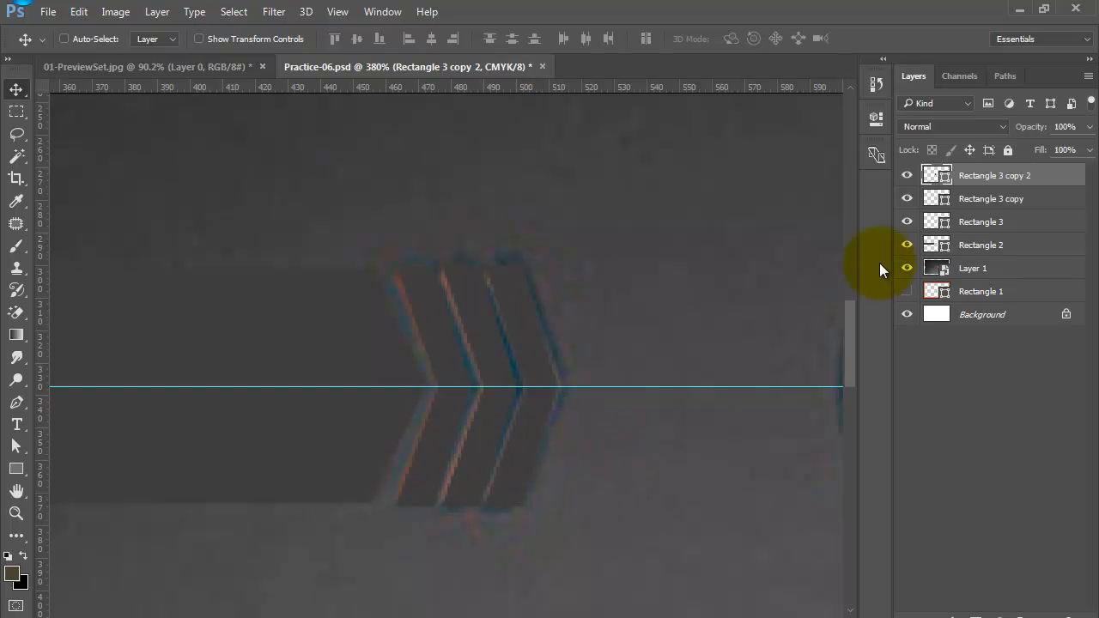
# - Hide the three chevron shapes, fill the first with dark orange sampled from its reference chevron, and show it again
pyautogui.moveTo(909, 175); pyautogui.dragTo(908, 222)
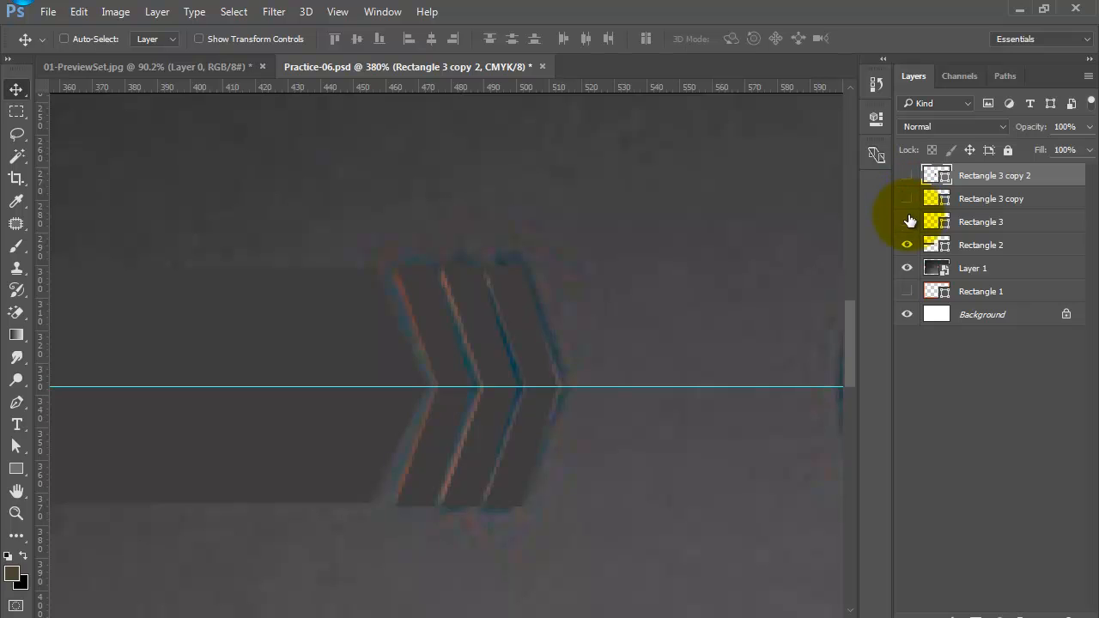
pyautogui.doubleClick(938, 221)
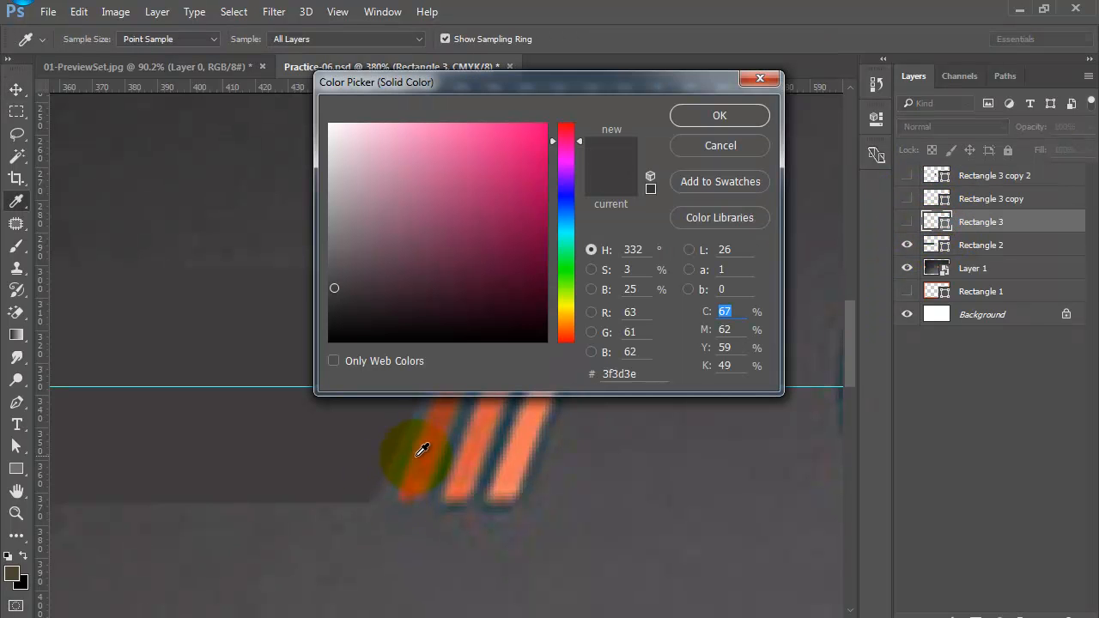
pyautogui.click(435, 426)
pyautogui.click(756, 120)
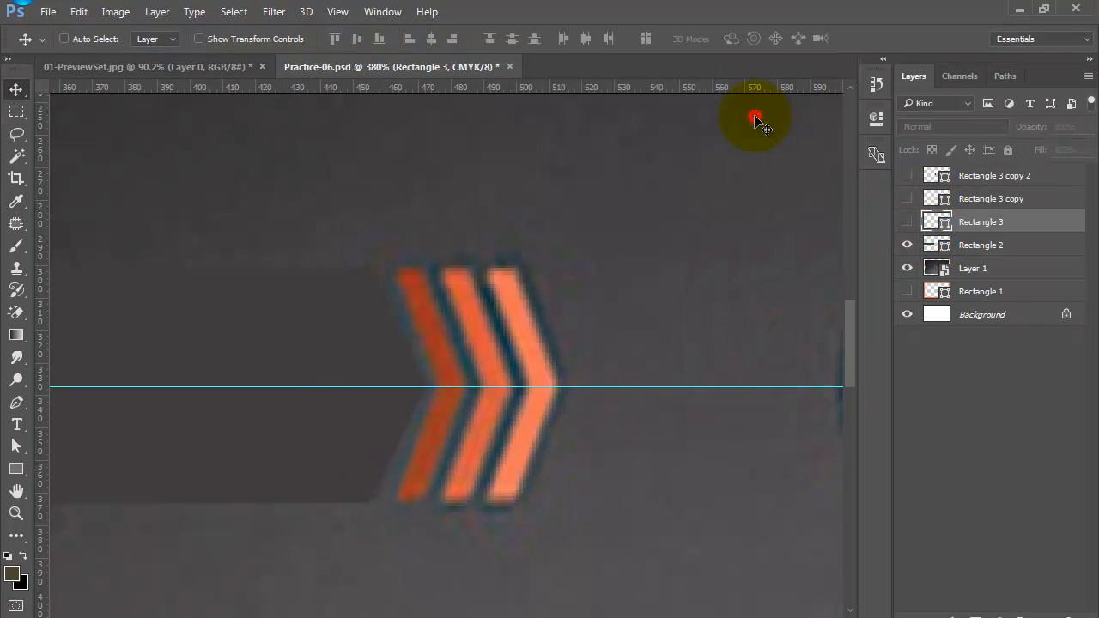
pyautogui.click(907, 222)
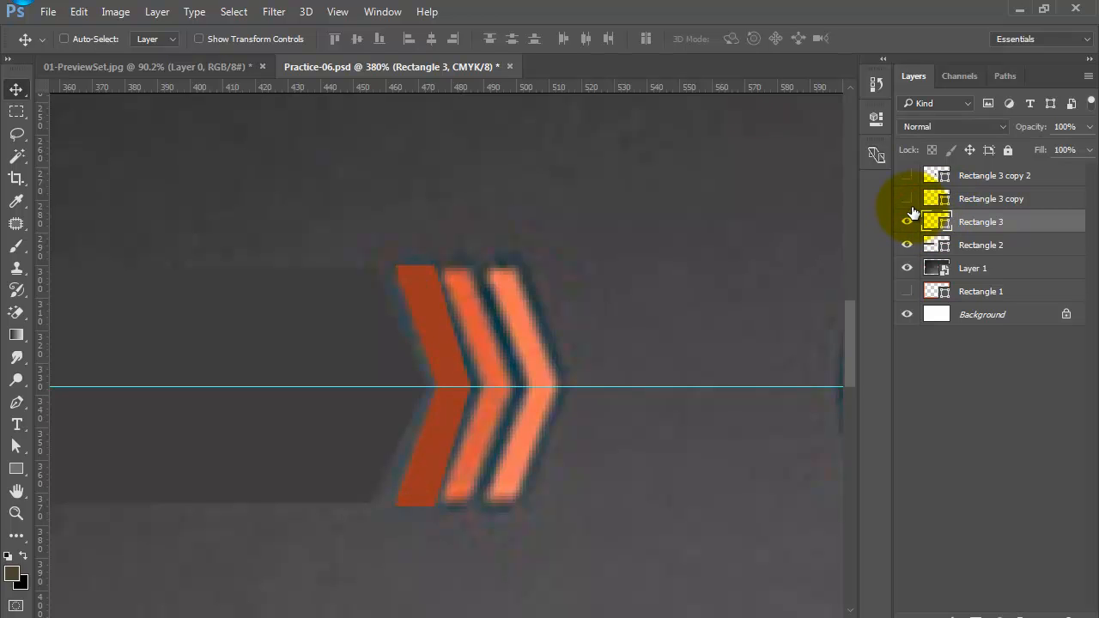
# - Fill the second chevron shape with the orange sampled from the middle reference chevron and make it visible
pyautogui.click(946, 202)
pyautogui.doubleClick(946, 202)
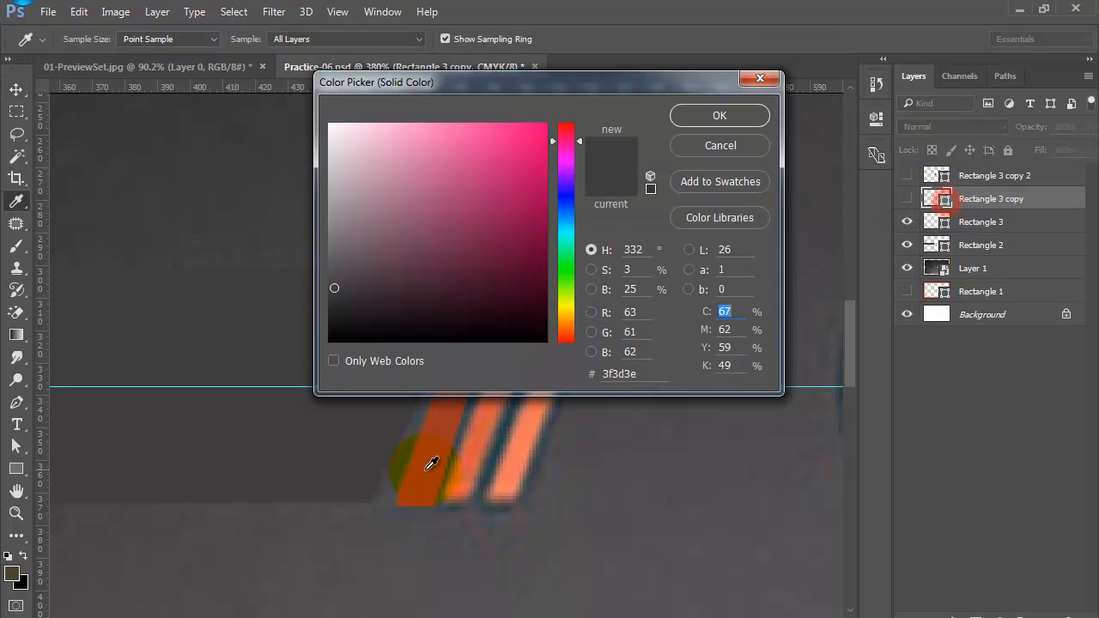
pyautogui.click(478, 430)
pyautogui.click(722, 119)
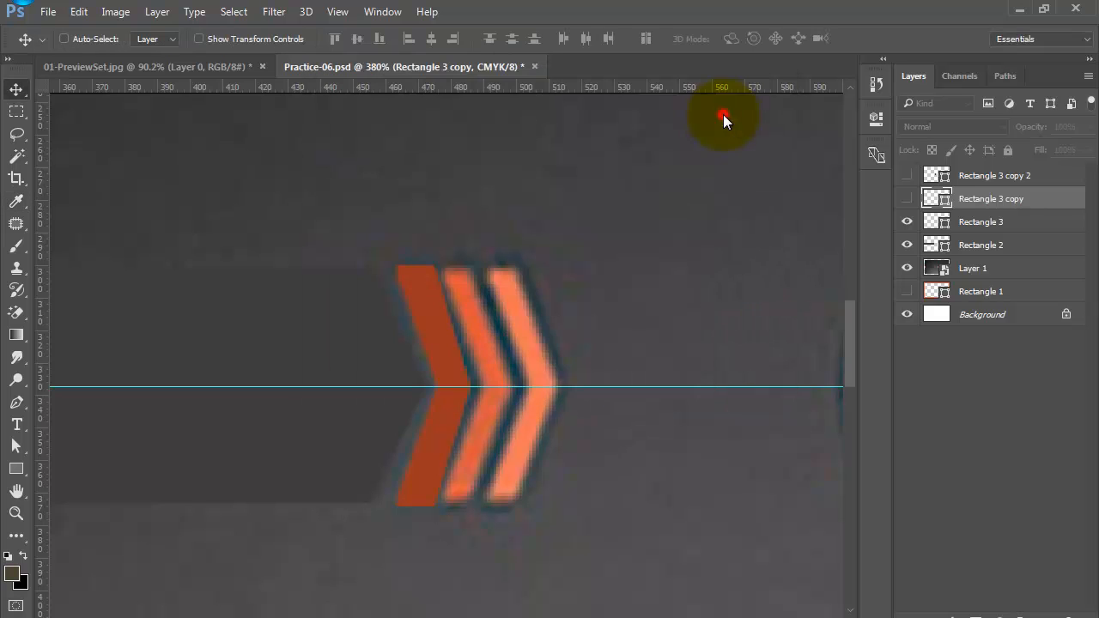
pyautogui.click(908, 199)
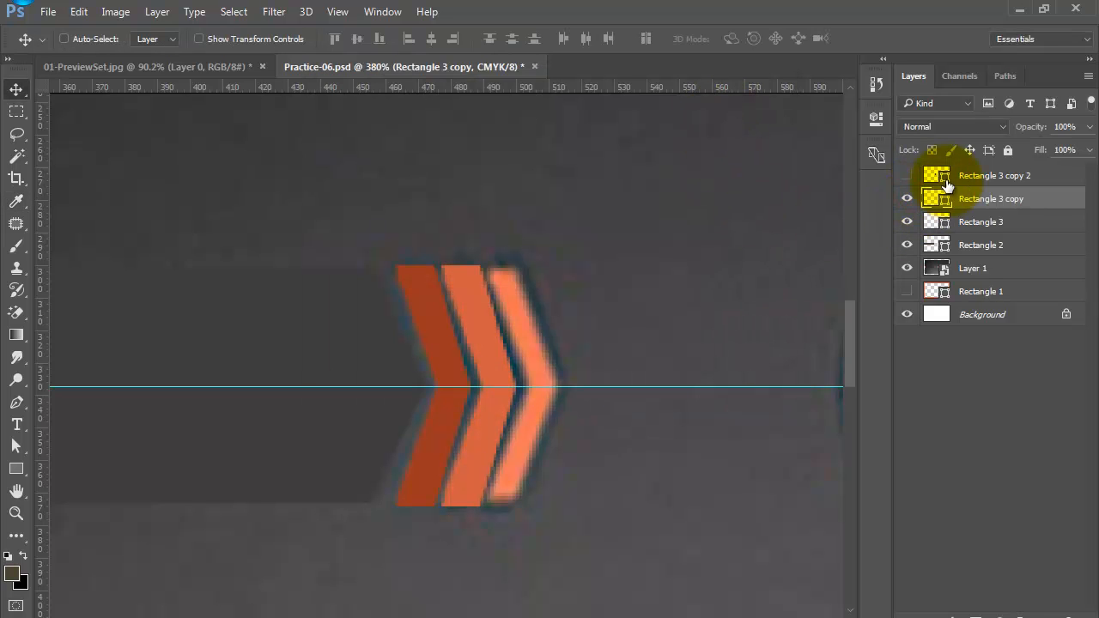
# - Fill the third chevron shape with the light orange sampled from its reference chevron and make it visible
pyautogui.doubleClick(944, 177)
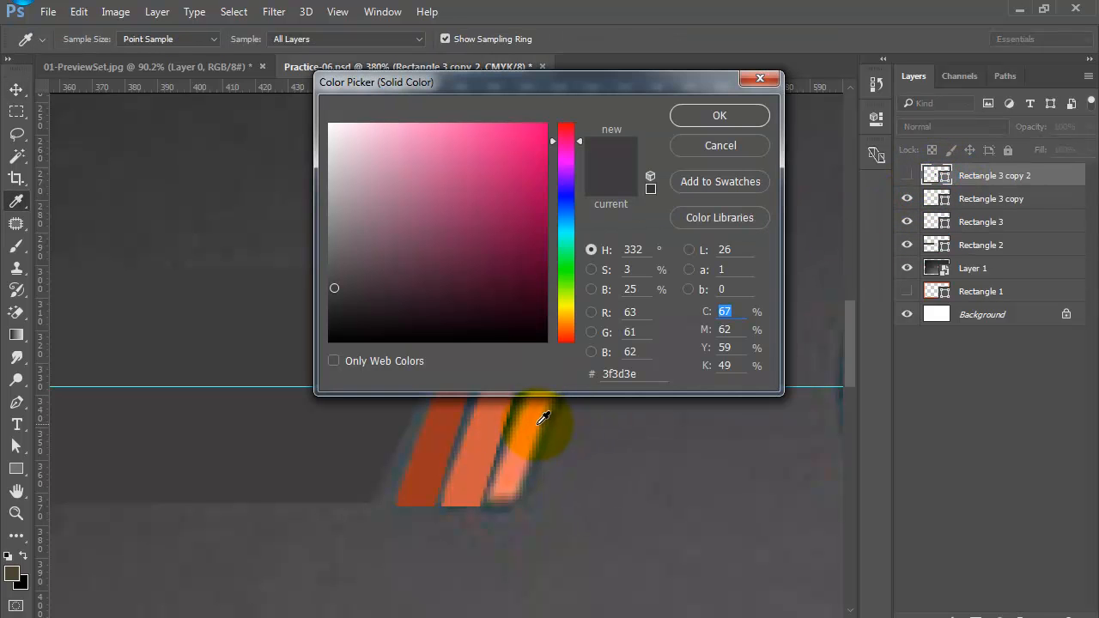
pyautogui.click(539, 415)
pyautogui.click(699, 114)
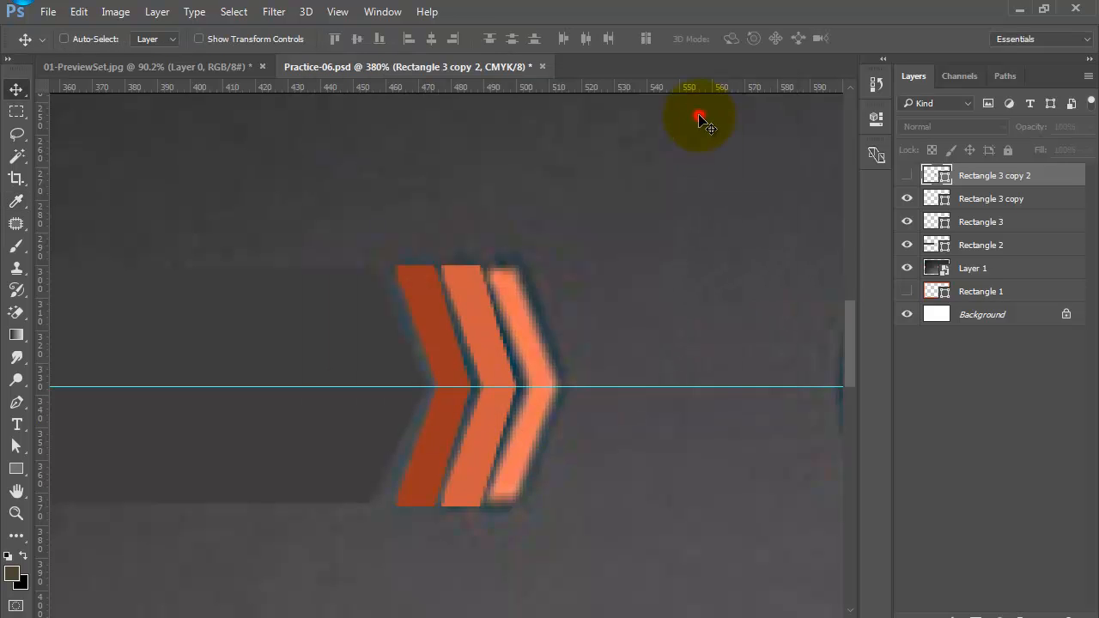
pyautogui.click(907, 176)
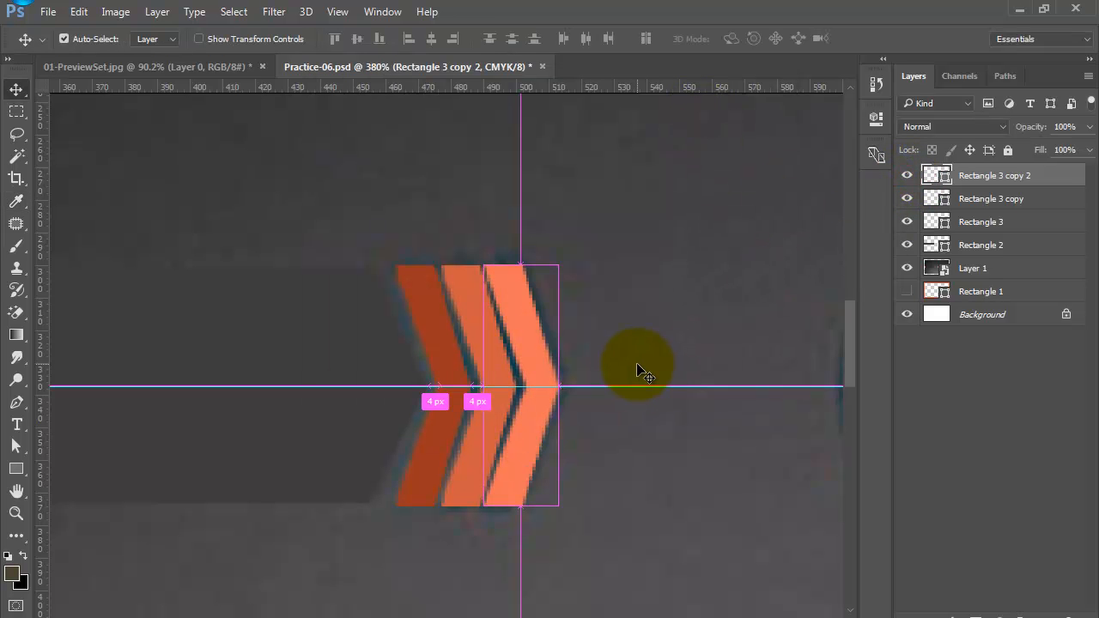
# - Nudge the third chevron slightly right to even out the gaps, and check the shapes with the reference layer temporarily hidden
pyautogui.hotkey('ctrl', '-')
pyautogui.hotkey('ctrl', '0')
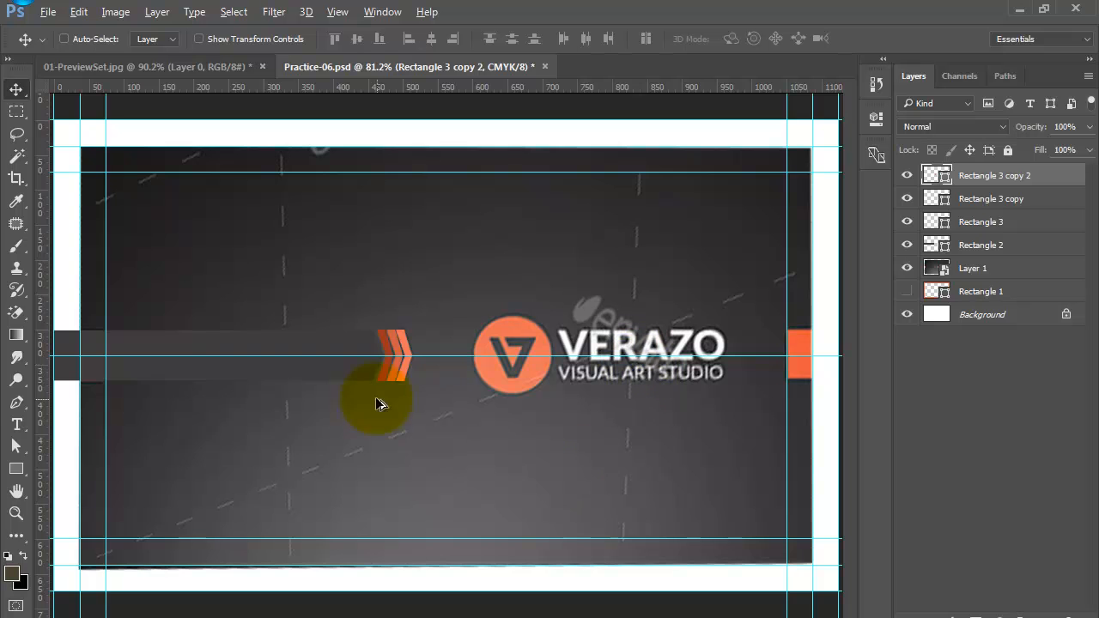
pyautogui.scroll(6, 419, 352)
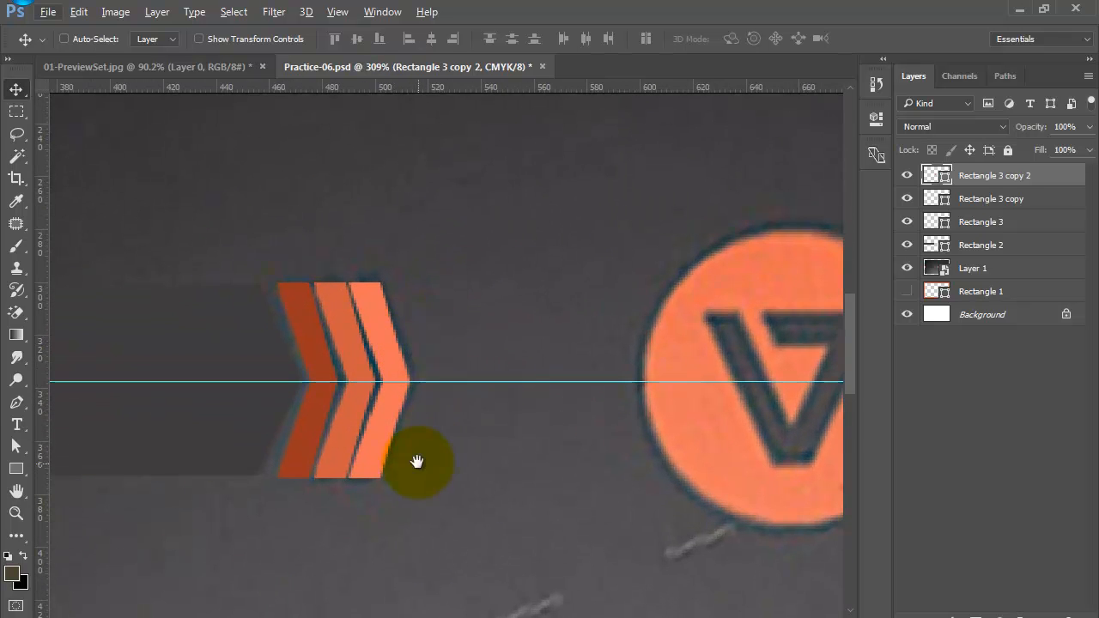
pyautogui.scroll(1, 429, 454)
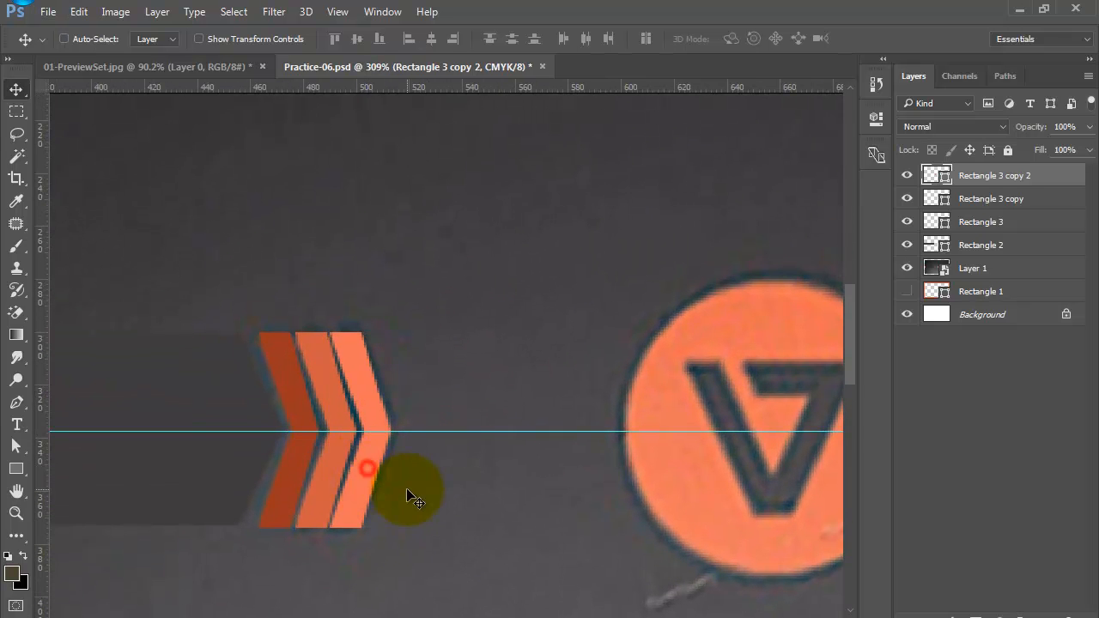
pyautogui.press('Right')
pyautogui.press('Right')
pyautogui.press('Left')
pyautogui.press('Left')
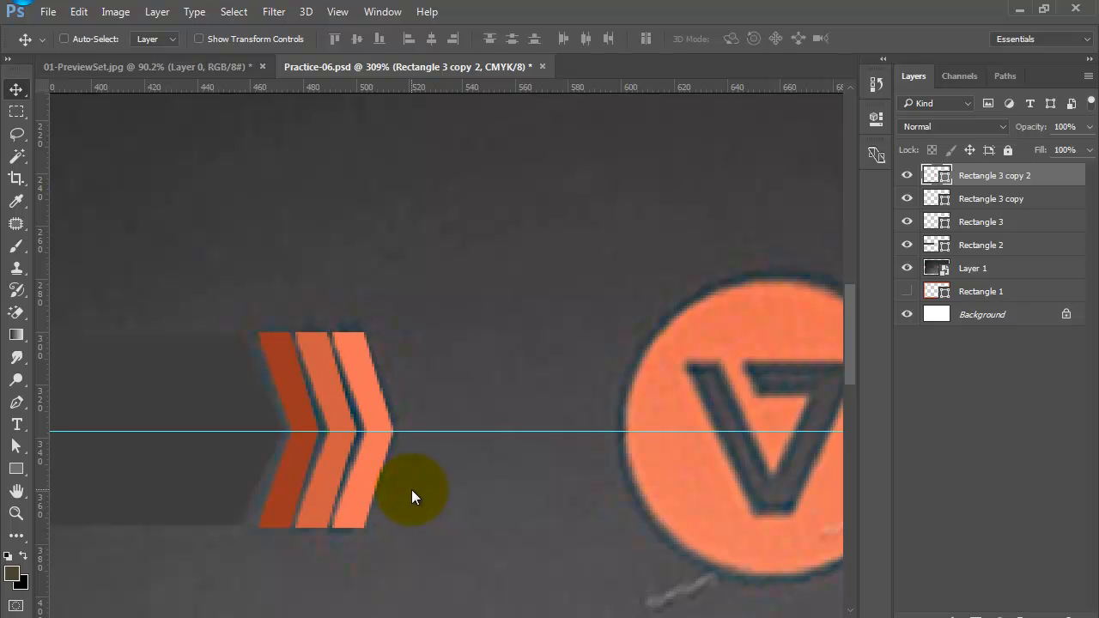
pyautogui.click(907, 268)
pyautogui.hotkey('ctrl', '0')
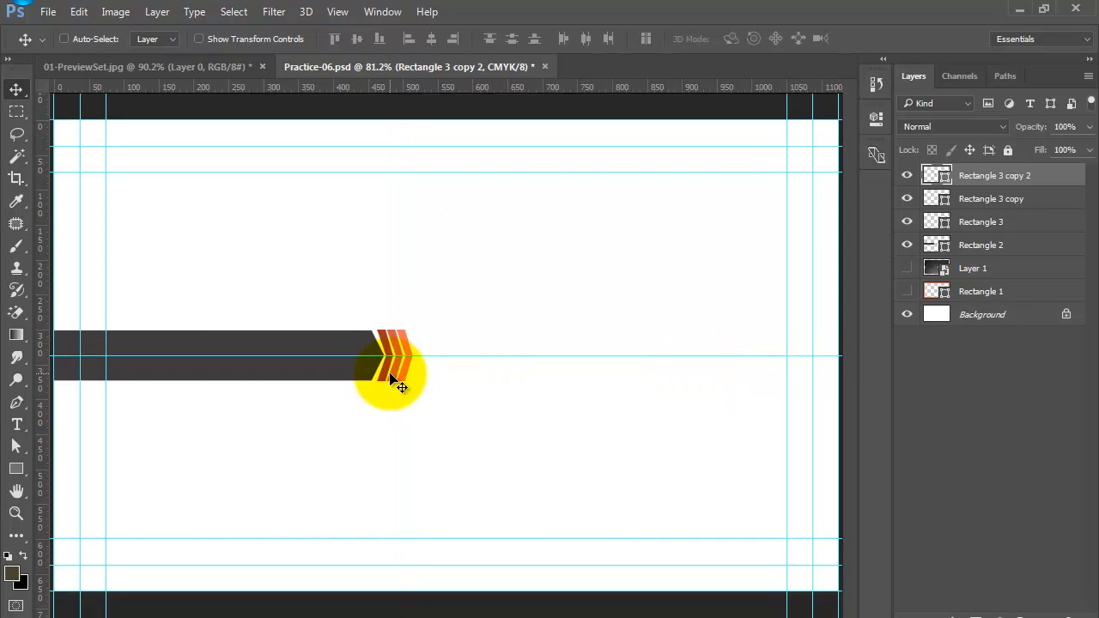
pyautogui.click(907, 268)
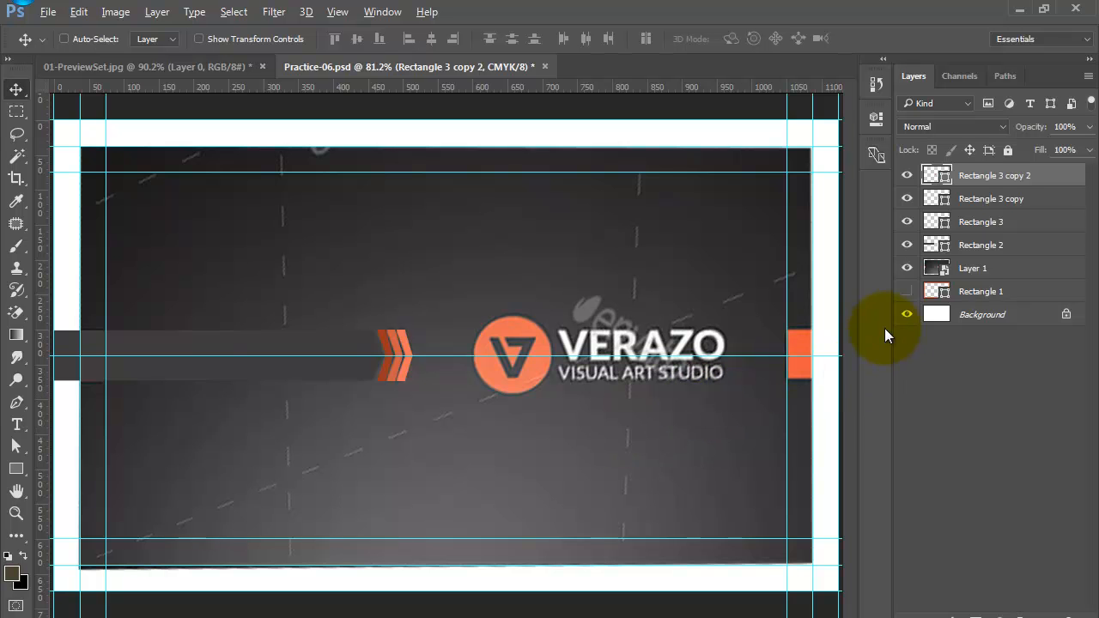
# - Draw a 75 x 73 px rectangle over the orange block at the card's right end, extending to the outer bleed guide
pyautogui.scroll(3, 834, 349)
pyautogui.hscroll(5, 738, 375)
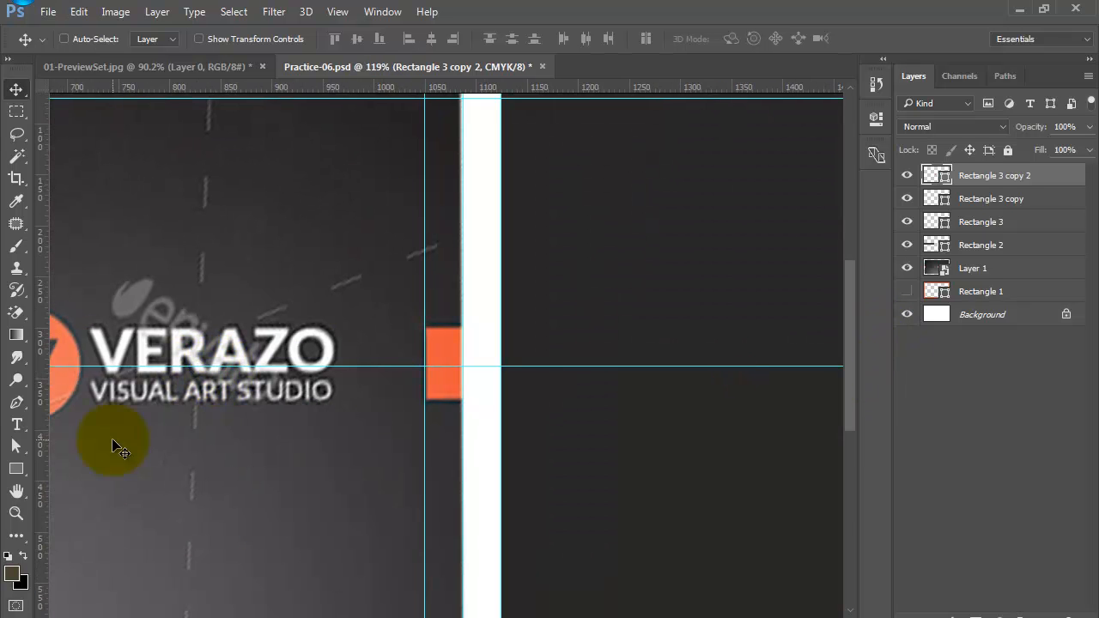
pyautogui.click(15, 470)
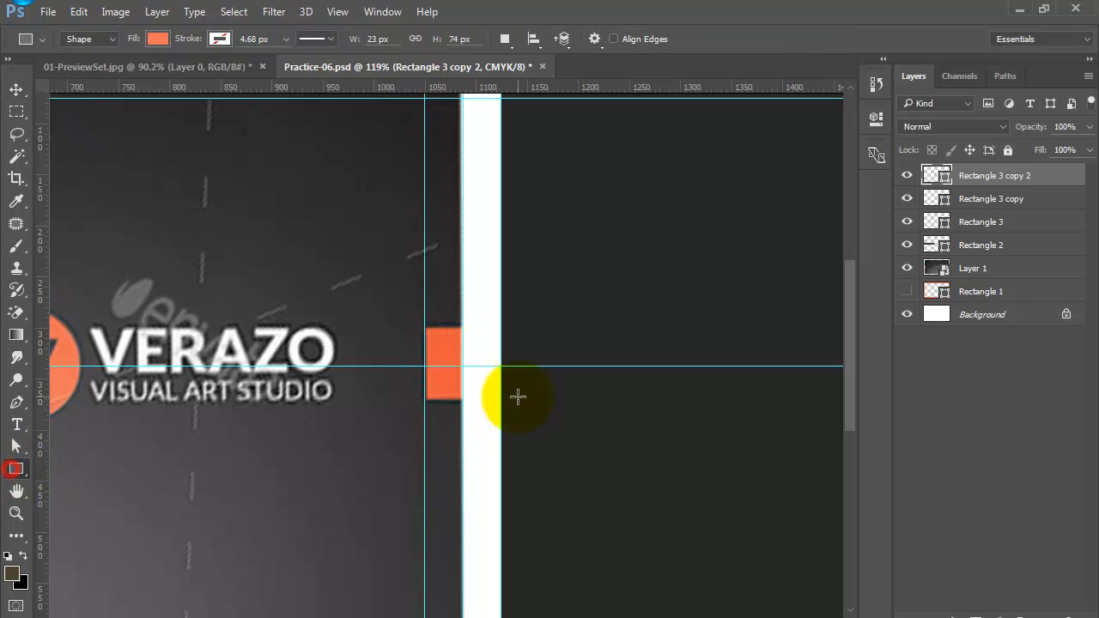
pyautogui.moveTo(423, 324); pyautogui.dragTo(502, 399)
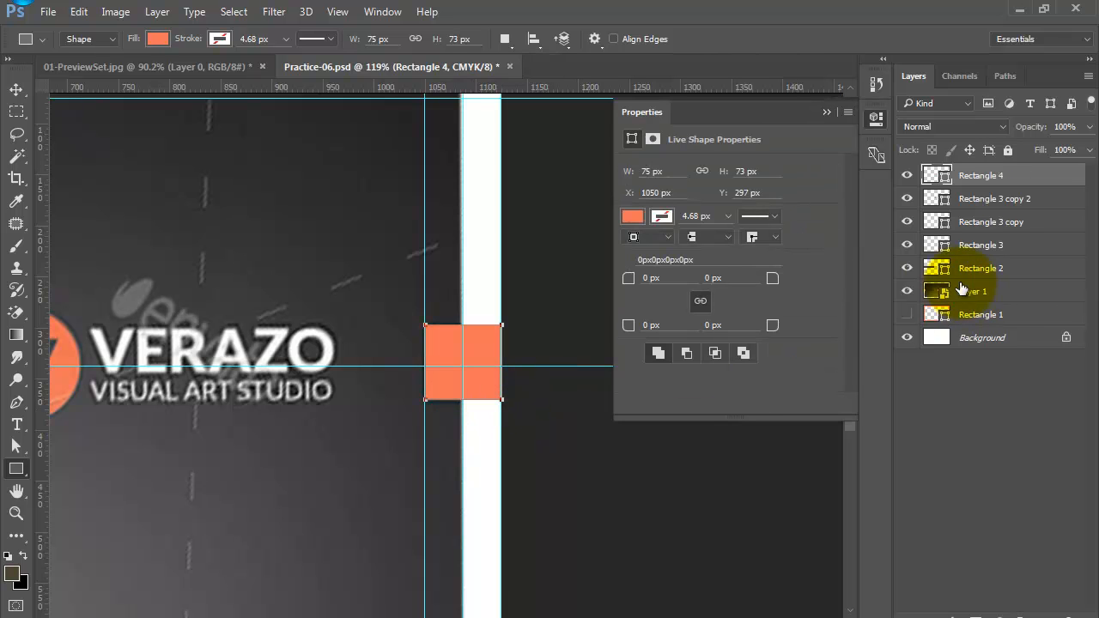
# - Hide the new rectangle, fill it with orange eb573d sampled from the reference block beneath, and show it again
pyautogui.click(907, 175)
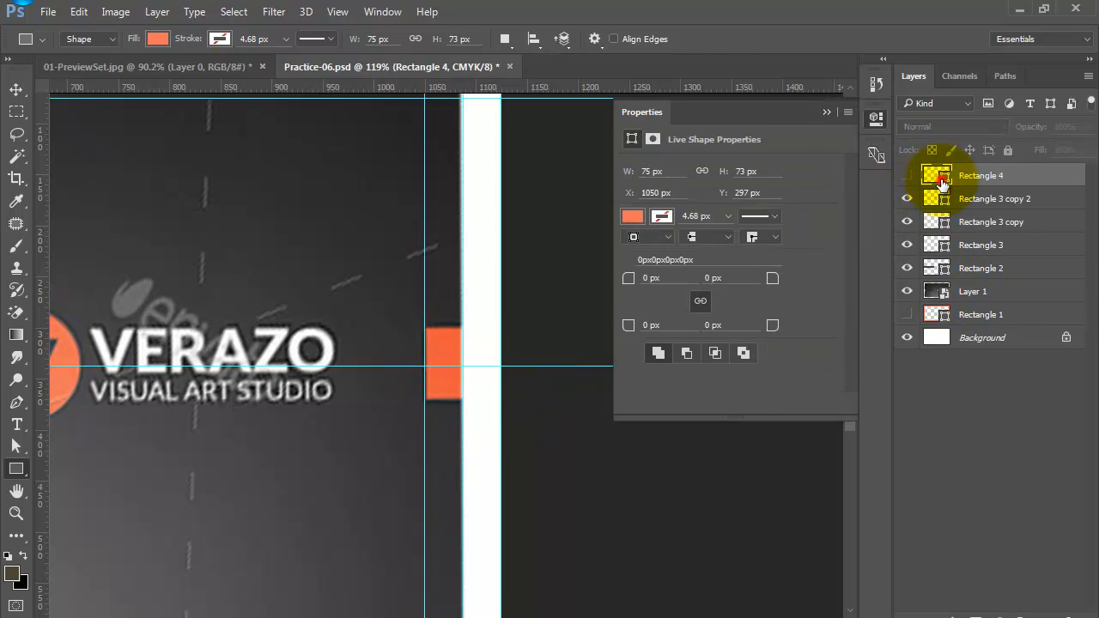
pyautogui.doubleClick(942, 183)
pyautogui.moveTo(493, 79); pyautogui.dragTo(782, 22)
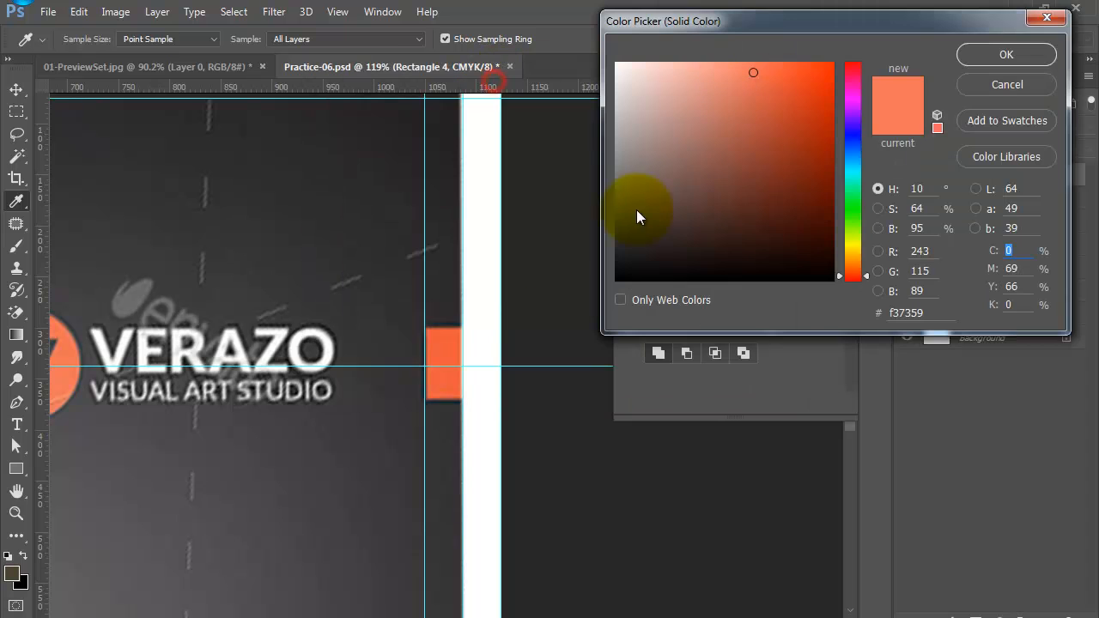
pyautogui.click(446, 347)
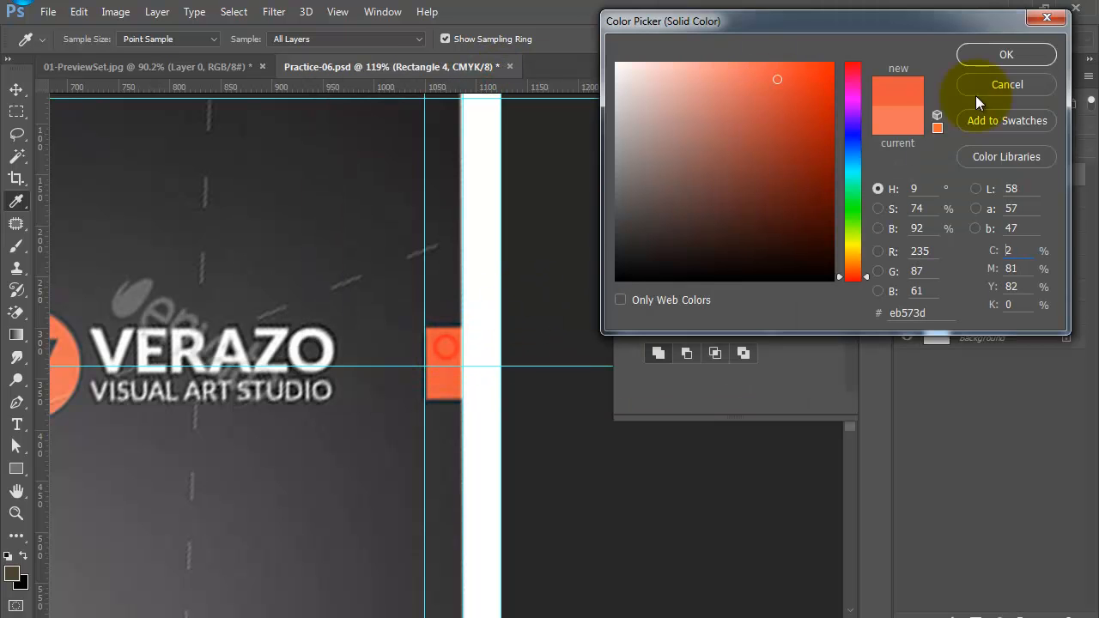
pyautogui.click(1024, 55)
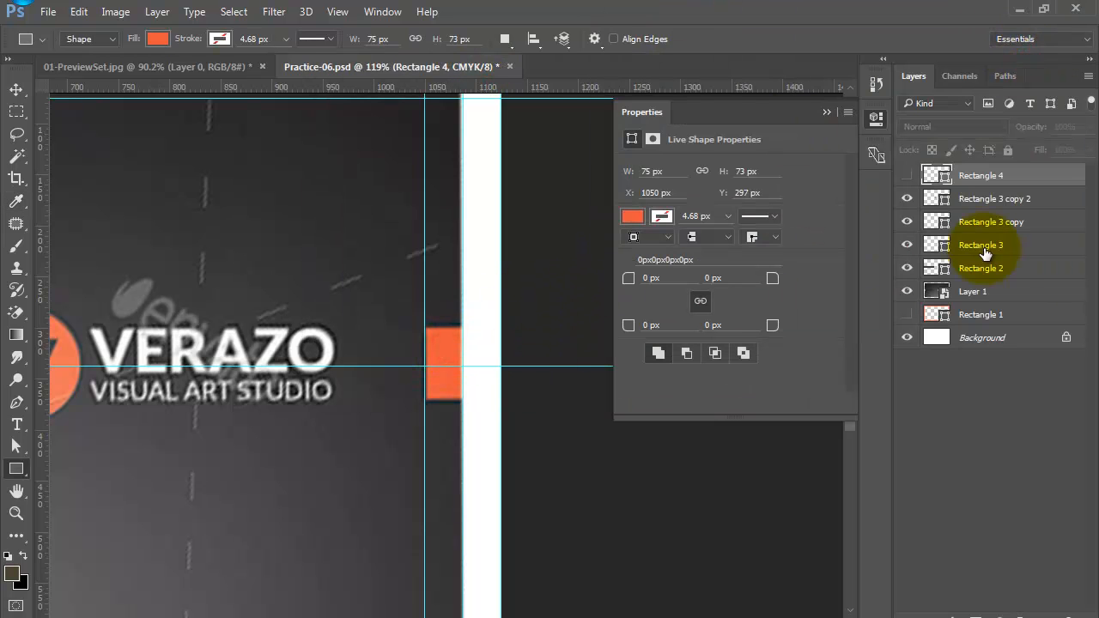
pyautogui.click(907, 175)
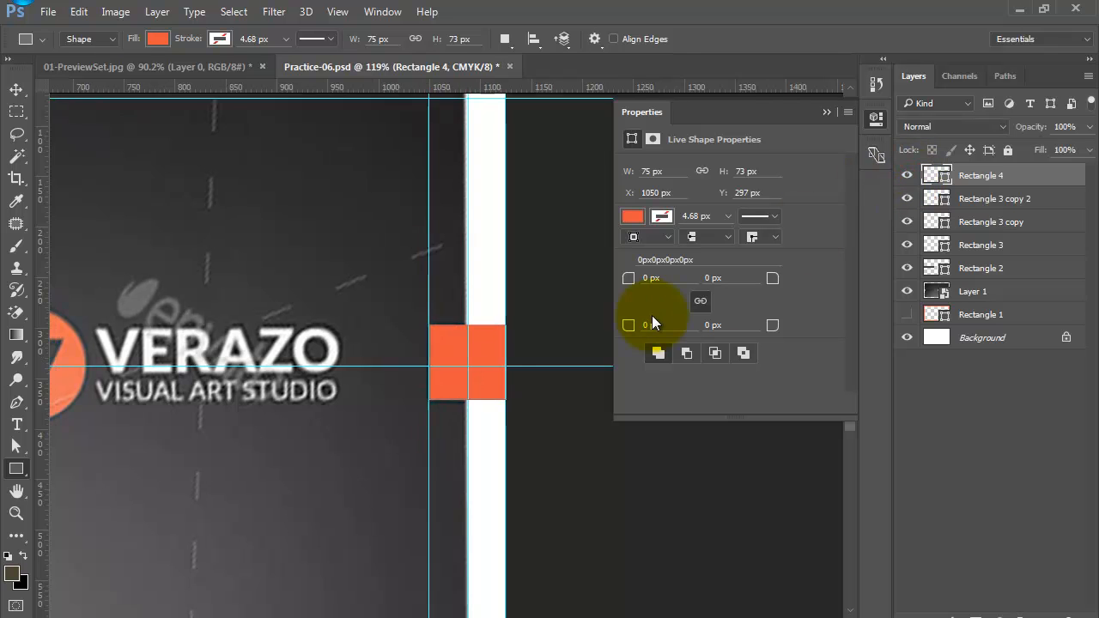
# - Unlock the background layer, fill it with dark gray sampled from the reference card, and hide the reference layer
pyautogui.hotkey('ctrl', '0')
pyautogui.click(976, 341)
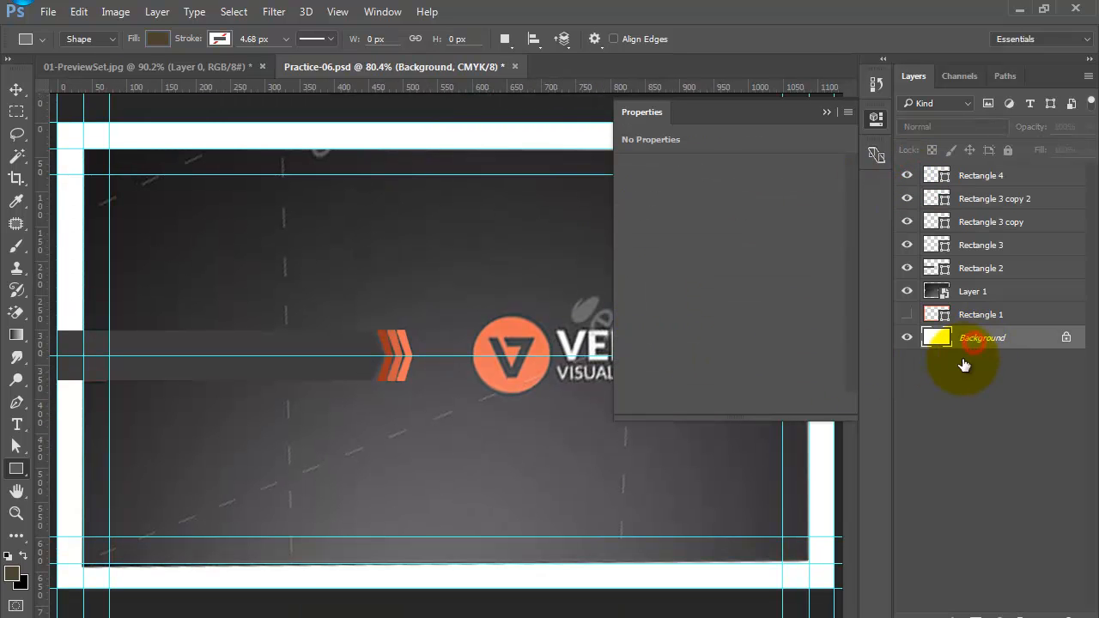
pyautogui.click(1067, 338)
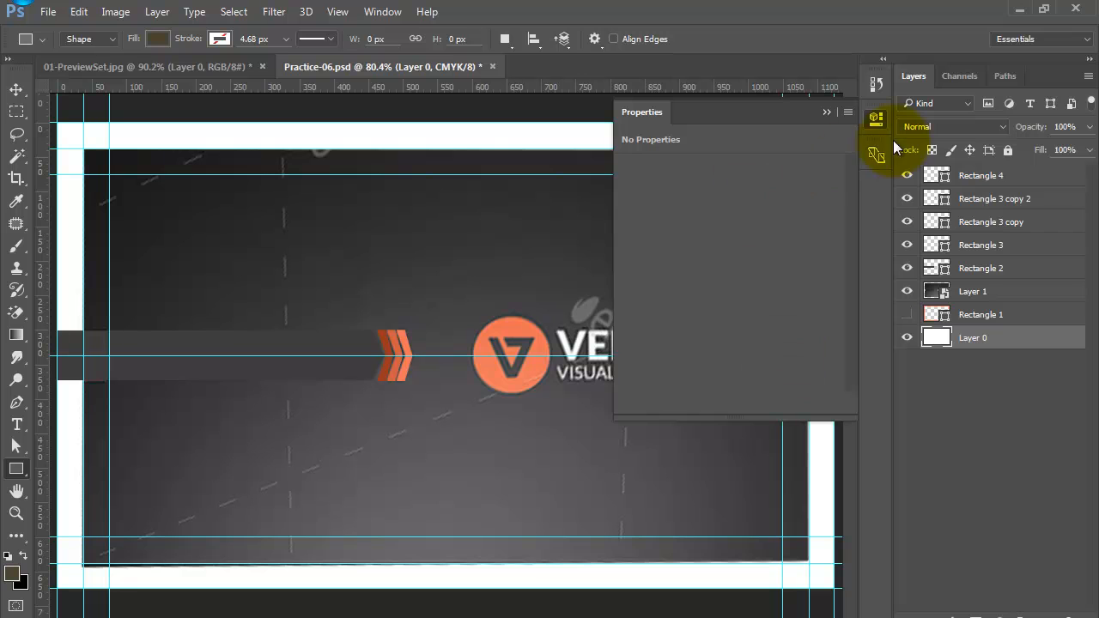
pyautogui.click(878, 117)
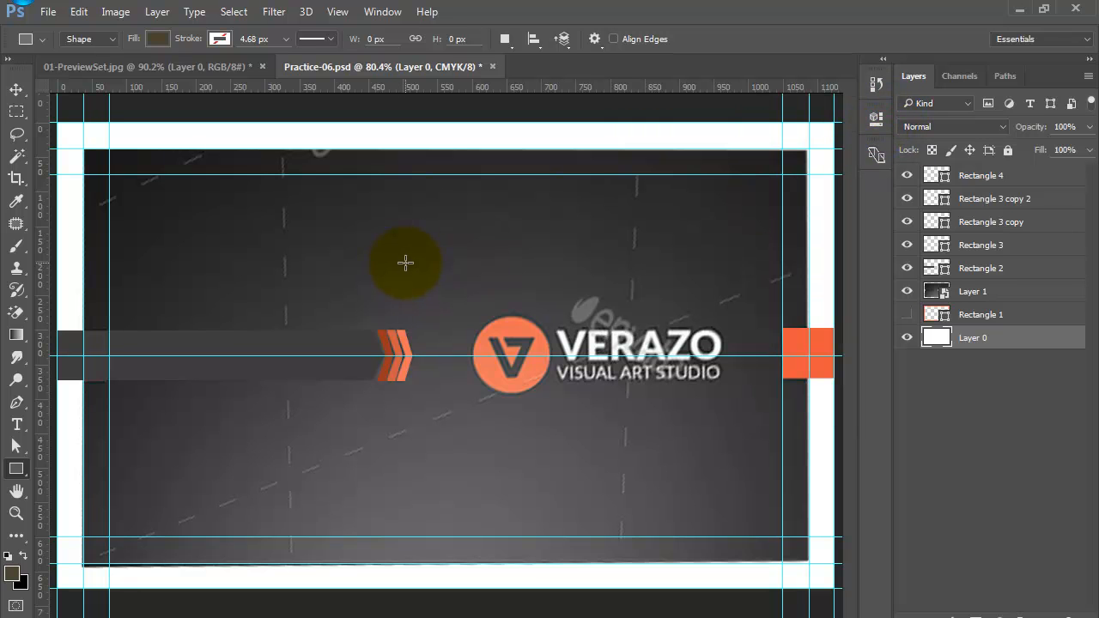
pyautogui.press('i')
pyautogui.click(227, 249)
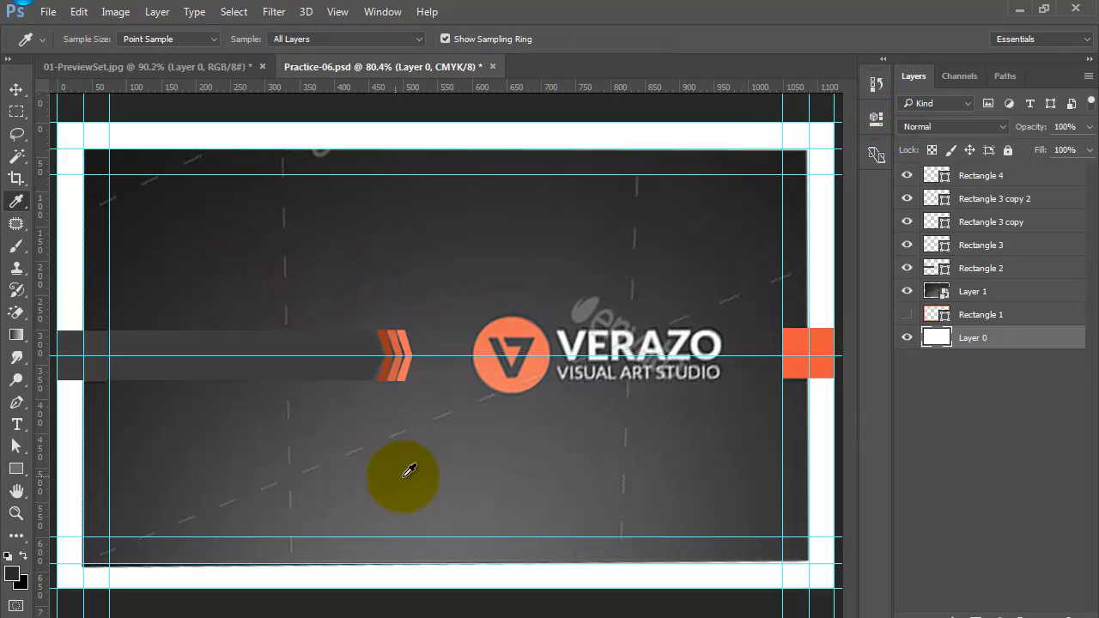
pyautogui.hotkey('alt', 'BackSpace')
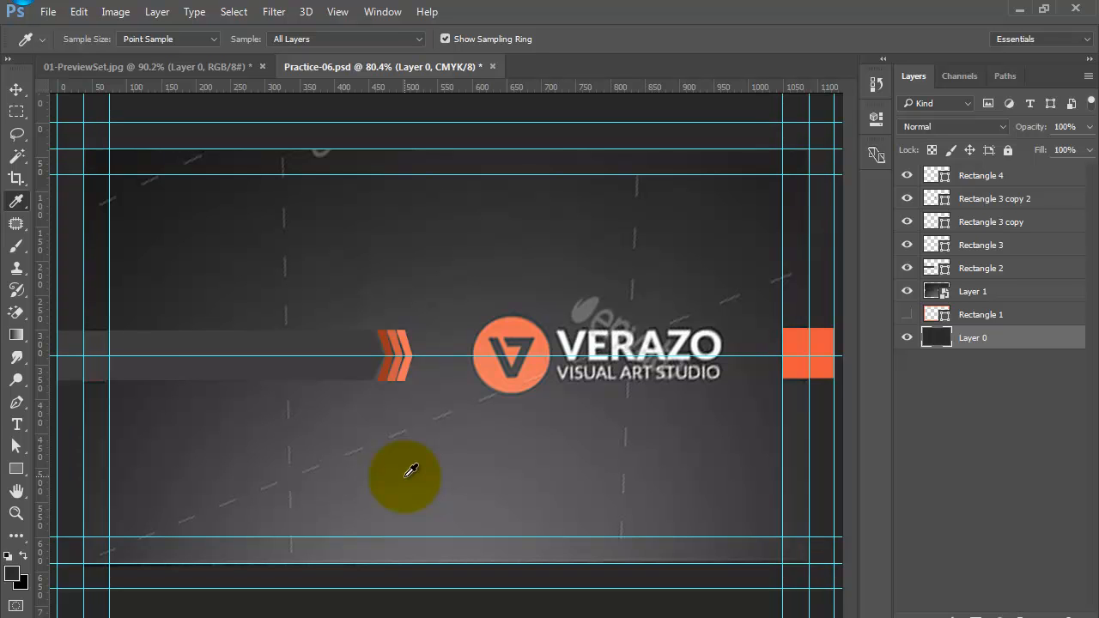
pyautogui.click(907, 291)
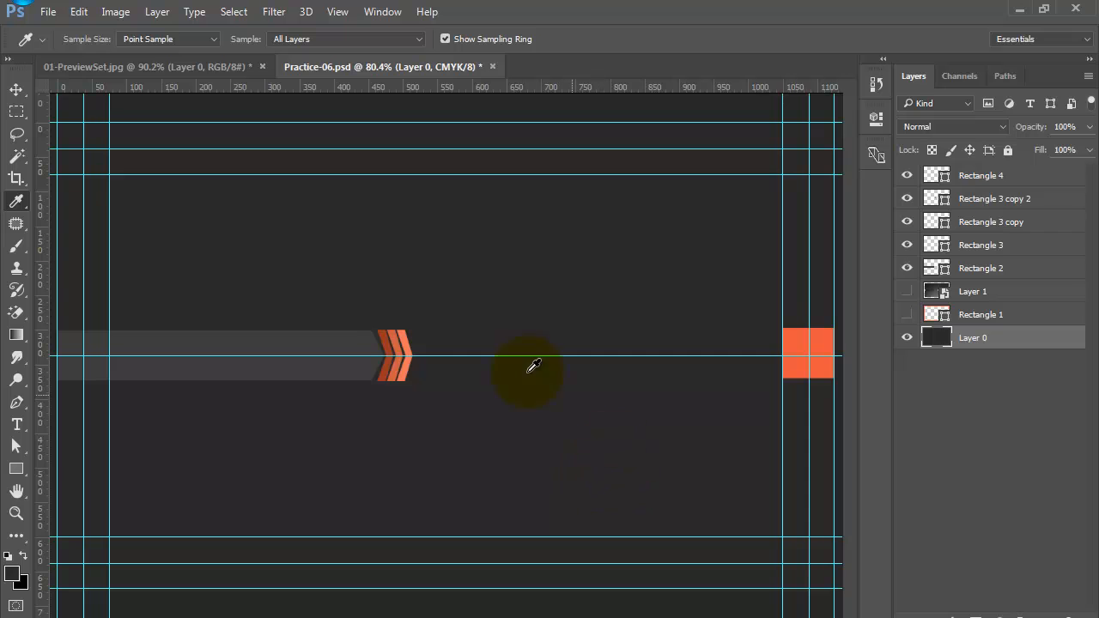
# - Switch to the file explorer and open GTI-4.png from the 05. Graph Tech IT folder on drive G in Photoshop
pyautogui.click(16, 90)
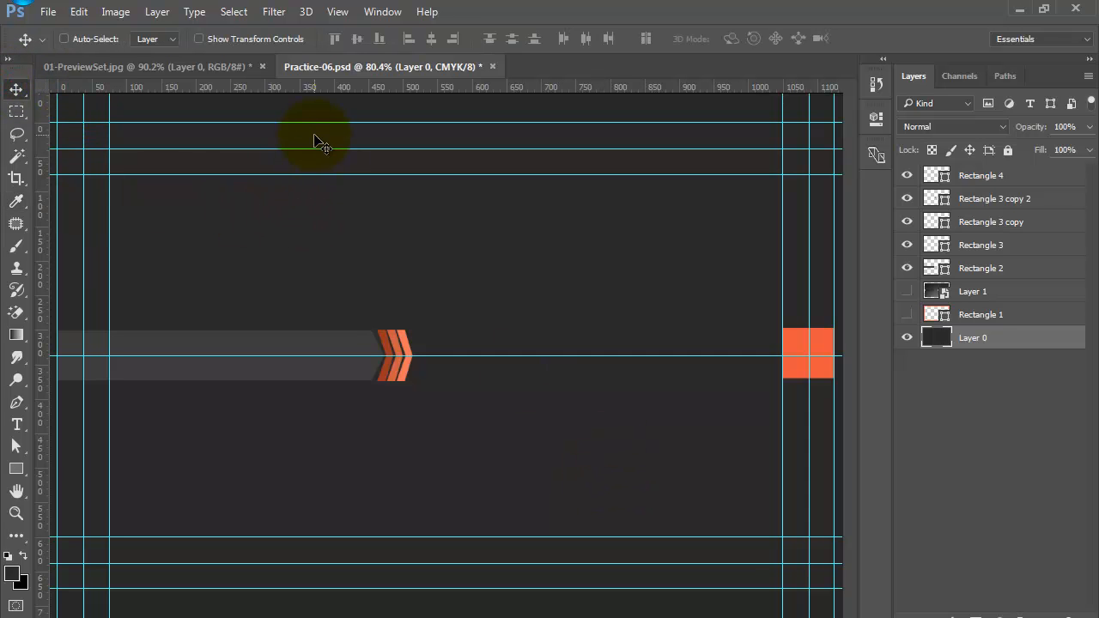
pyautogui.hotkey('alt', 'Tab')
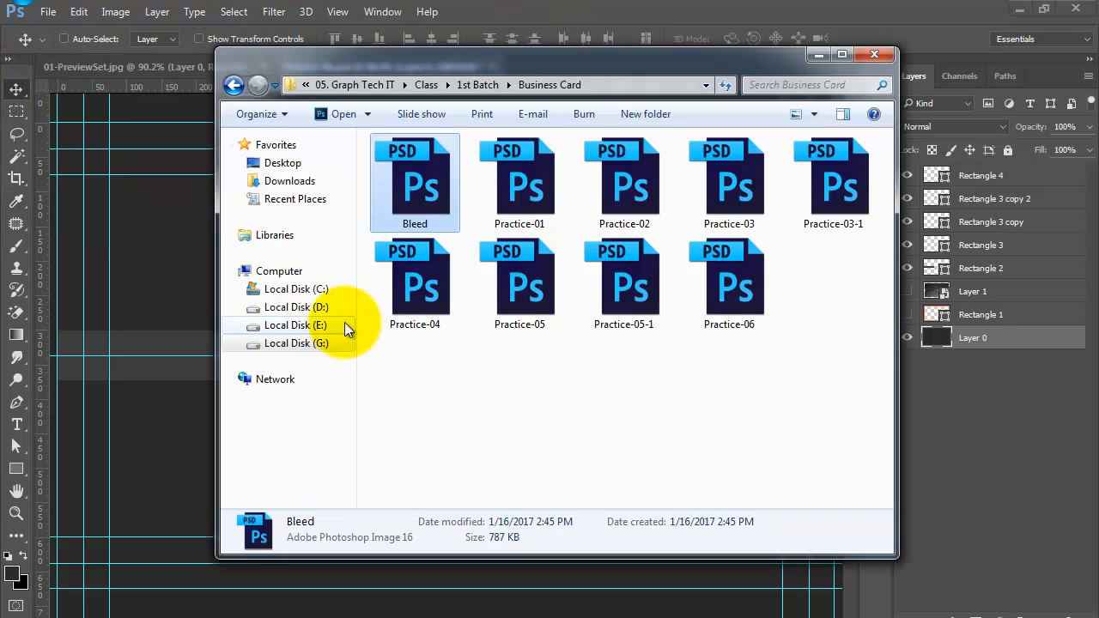
pyautogui.click(296, 343)
pyautogui.doubleClick(427, 237)
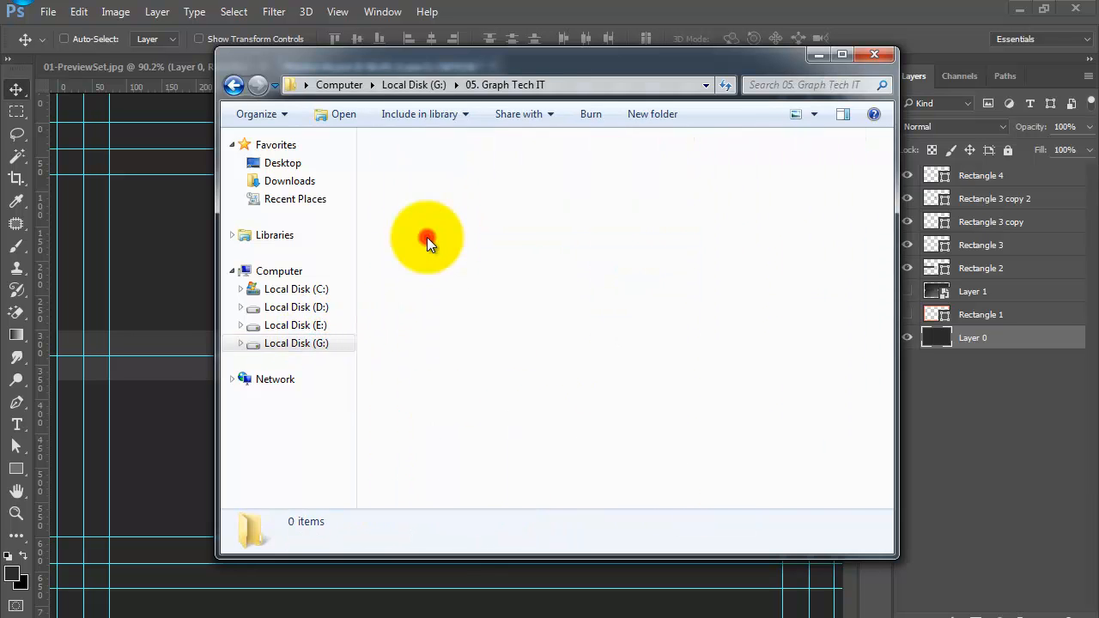
pyautogui.scroll(-10, 608, 395)
pyautogui.scroll(3, 599, 395)
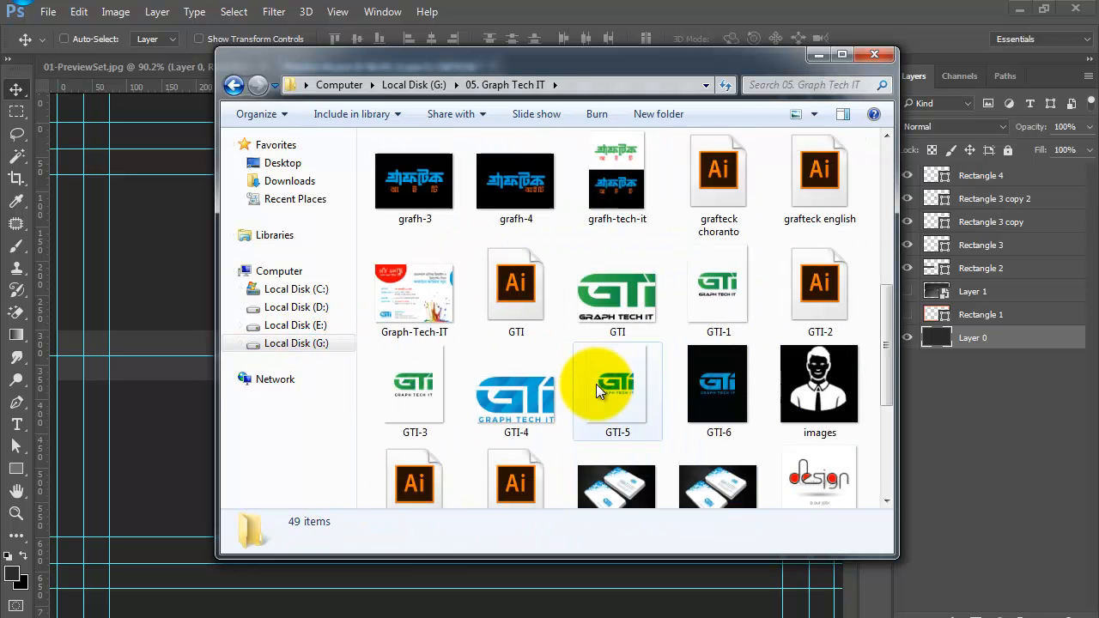
pyautogui.rightClick(530, 399)
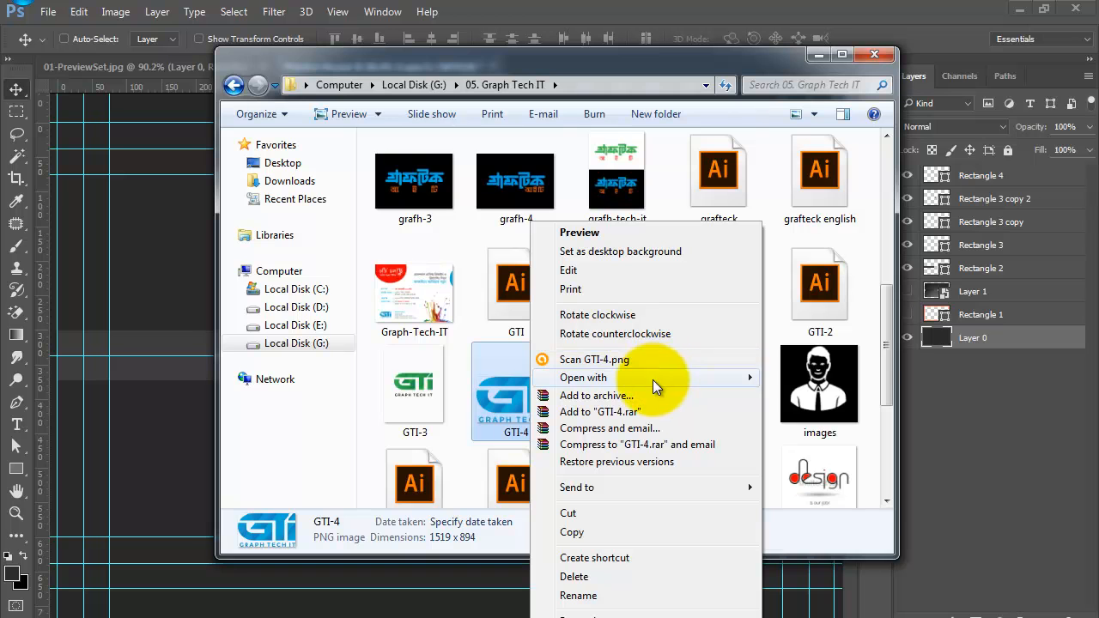
pyautogui.moveTo(653, 380)
pyautogui.click(846, 396)
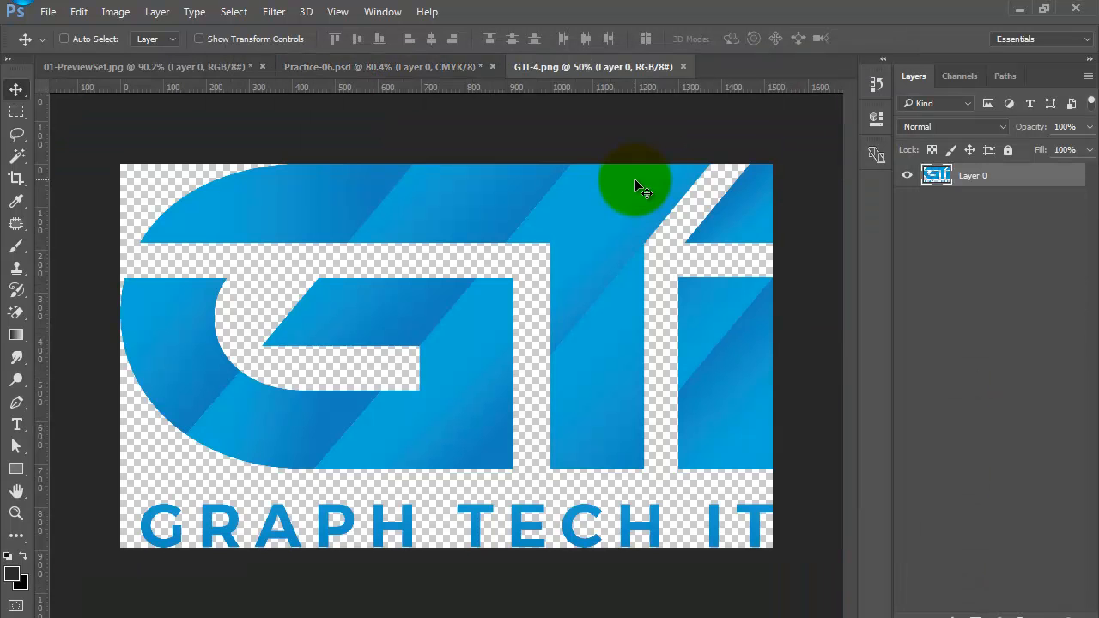
# - Bring the GTI logo into Practice-06.psd as a smart object at the top of the layer stack
pyautogui.moveTo(600, 231); pyautogui.dragTo(411, 218)
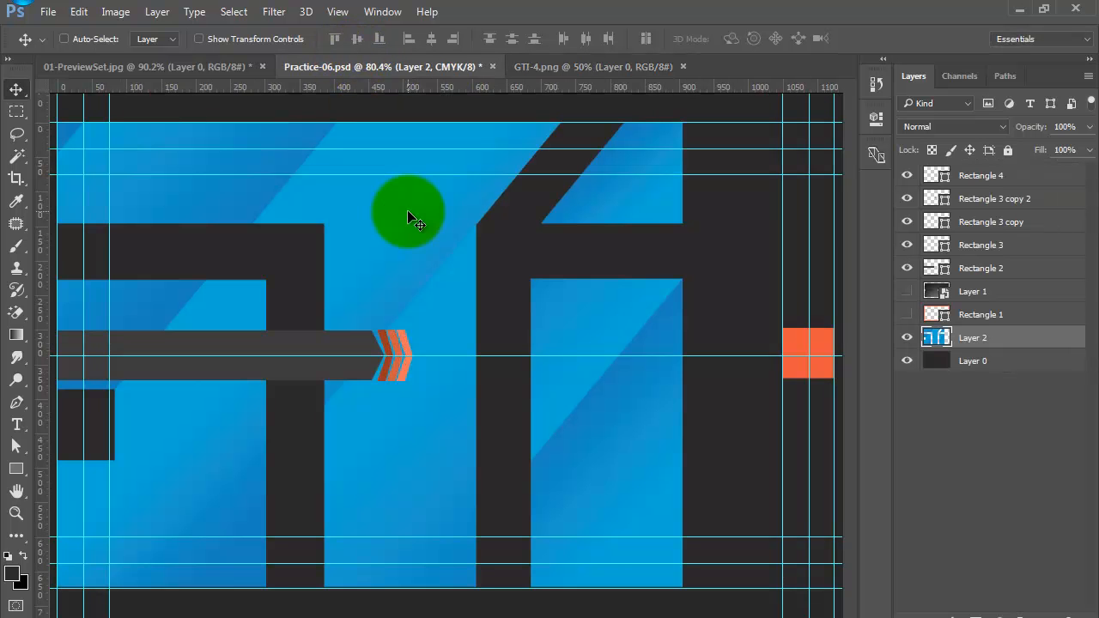
pyautogui.rightClick(1018, 339)
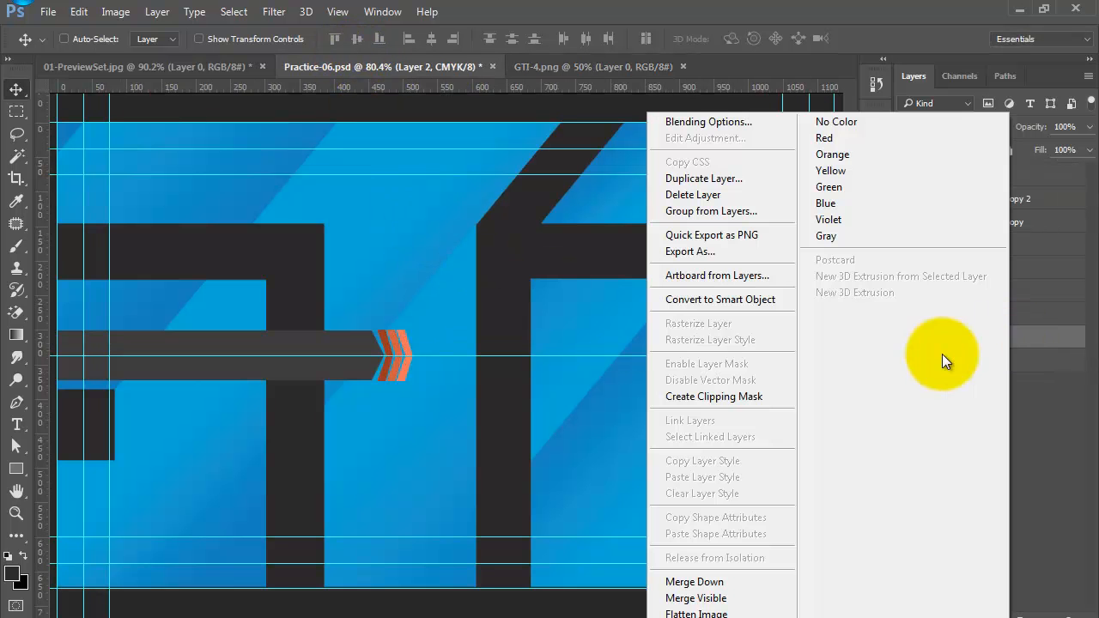
pyautogui.click(713, 299)
pyautogui.moveTo(1042, 338); pyautogui.dragTo(1054, 168)
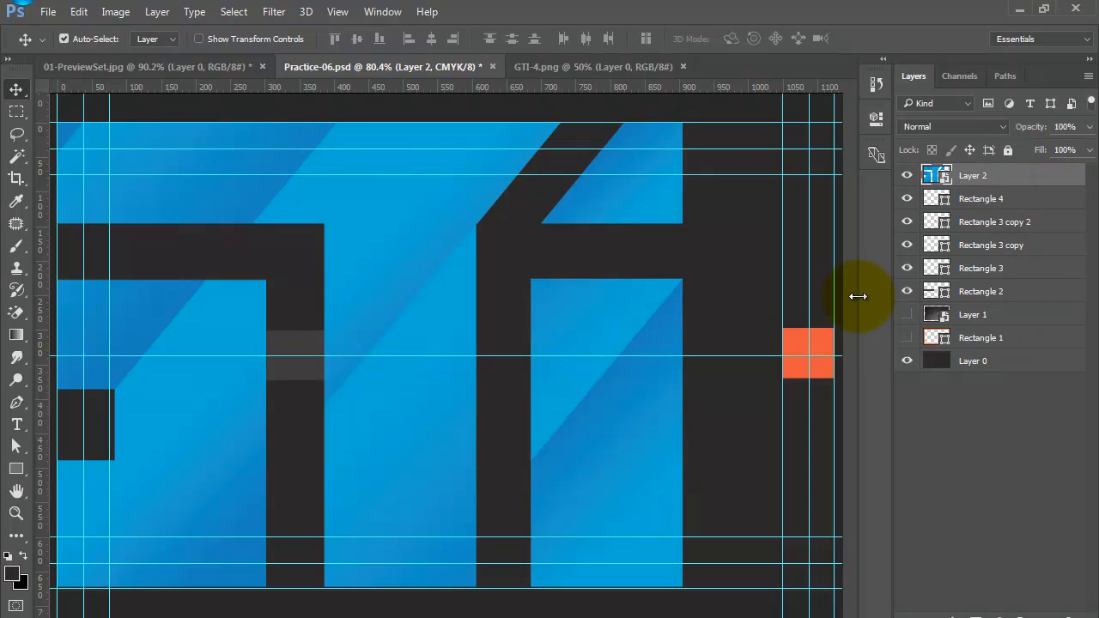
# - Select the whole canvas and center the logo layer on it vertically and horizontally
pyautogui.hotkey('ctrl', 'a')
pyautogui.click(357, 40)
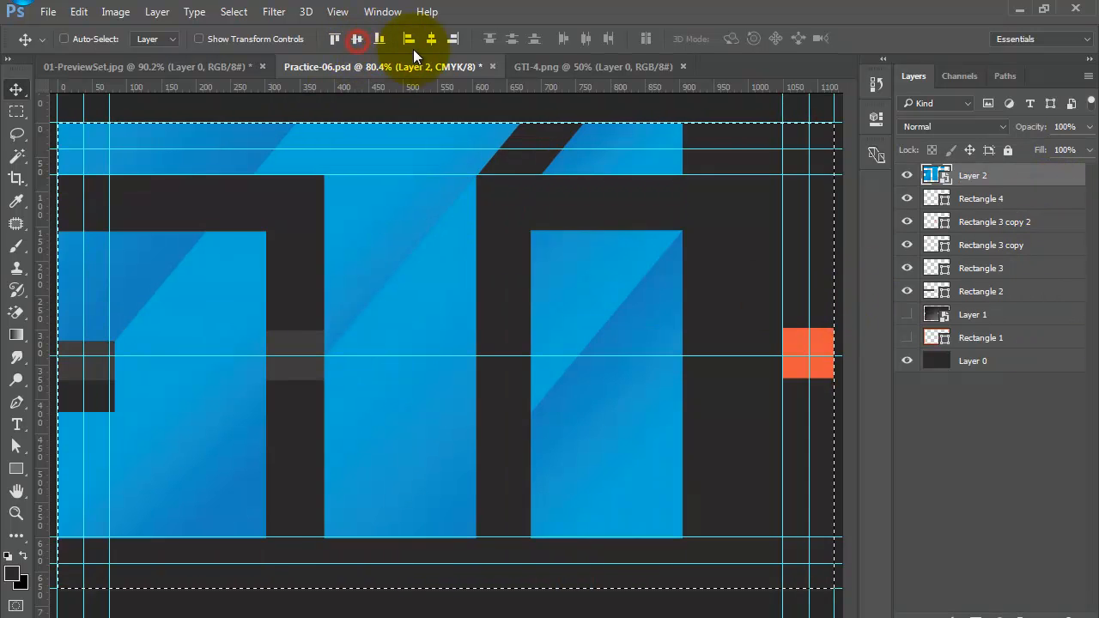
pyautogui.click(432, 40)
pyautogui.scroll(1, 433, 140)
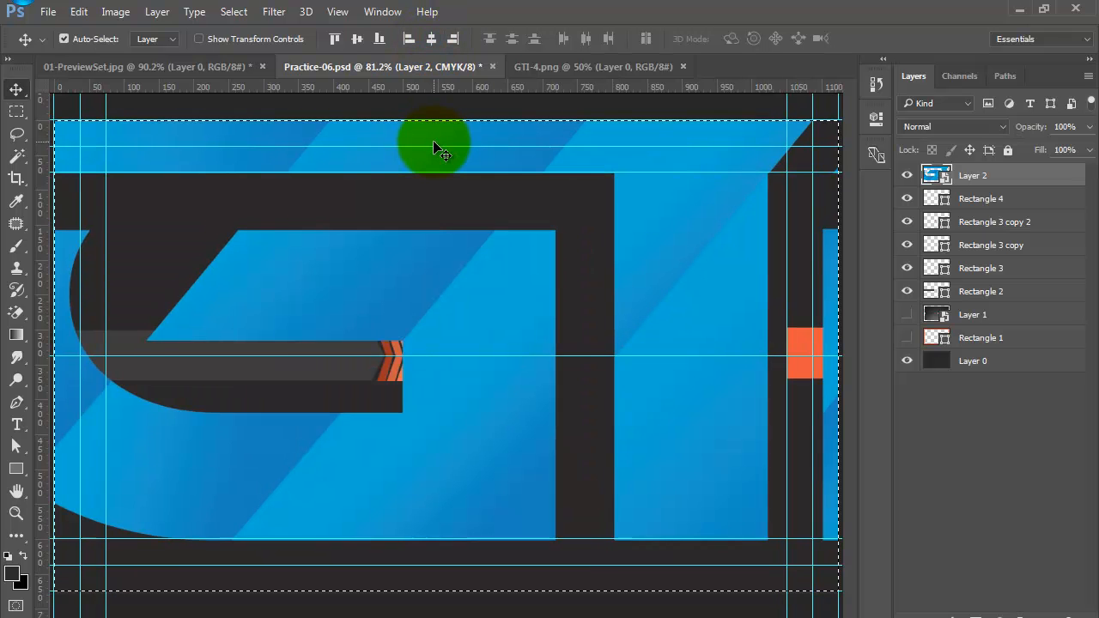
pyautogui.scroll(-4, 433, 140)
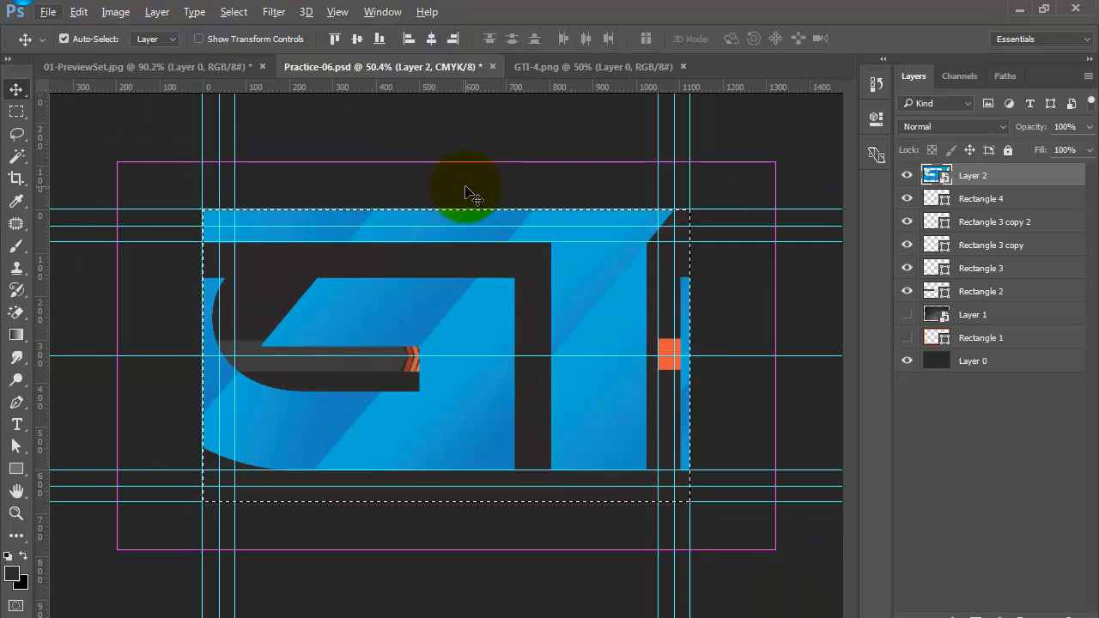
# - Scale the logo down about its center and move it along the horizontal centerline toward the orange square
pyautogui.hotkey('ctrl', 't')
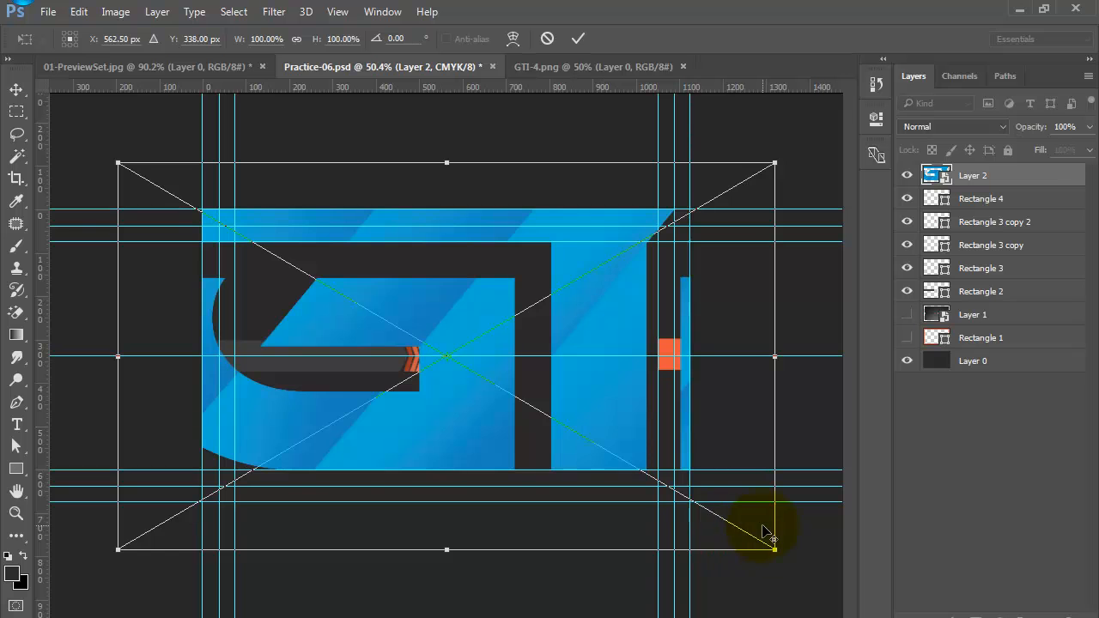
pyautogui.moveTo(774, 548); pyautogui.dragTo(549, 303)
pyautogui.press('Return')
pyautogui.scroll(5, 502, 337)
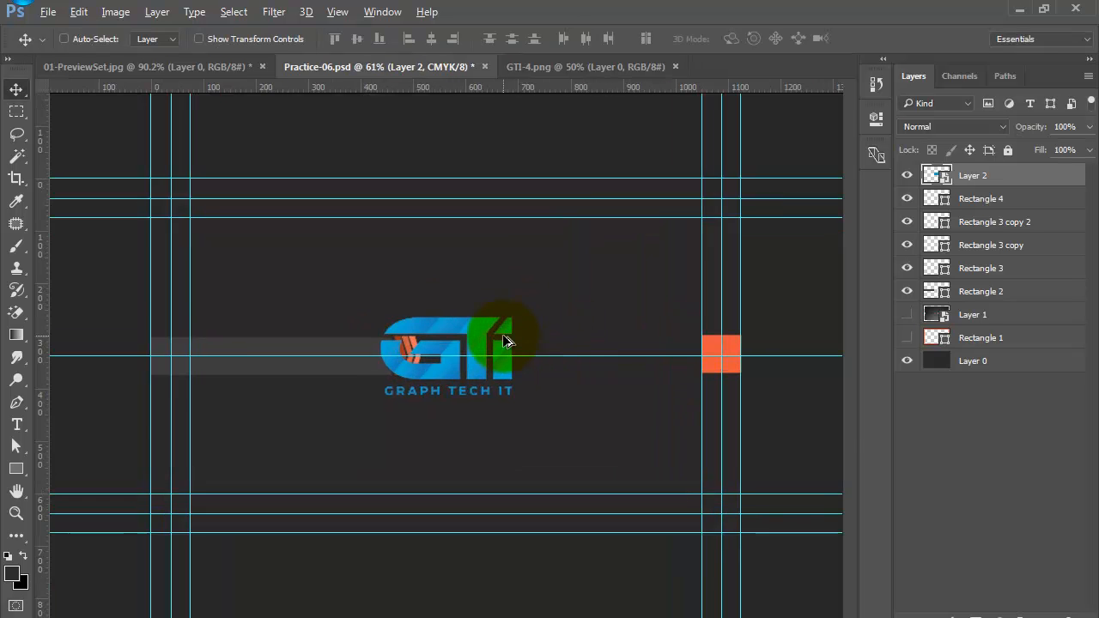
pyautogui.moveTo(481, 401); pyautogui.dragTo(736, 449)
pyautogui.scroll(-3, 736, 449)
# - Show the reference layer and scale the logo to about 11.6% to match the reference logo's height
pyautogui.click(907, 314)
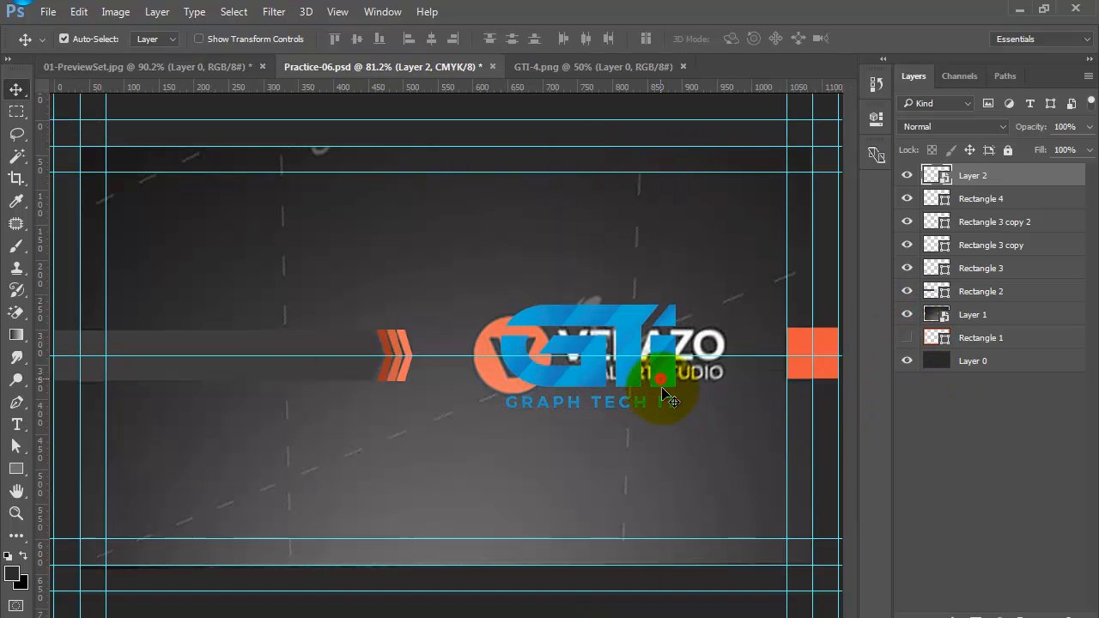
pyautogui.hotkey('ctrl', 't')
pyautogui.moveTo(674, 407)
pyautogui.mouseDown()
pyautogui.moveTo(648, 393)
pyautogui.moveTo(655, 400)
pyautogui.mouseUp()
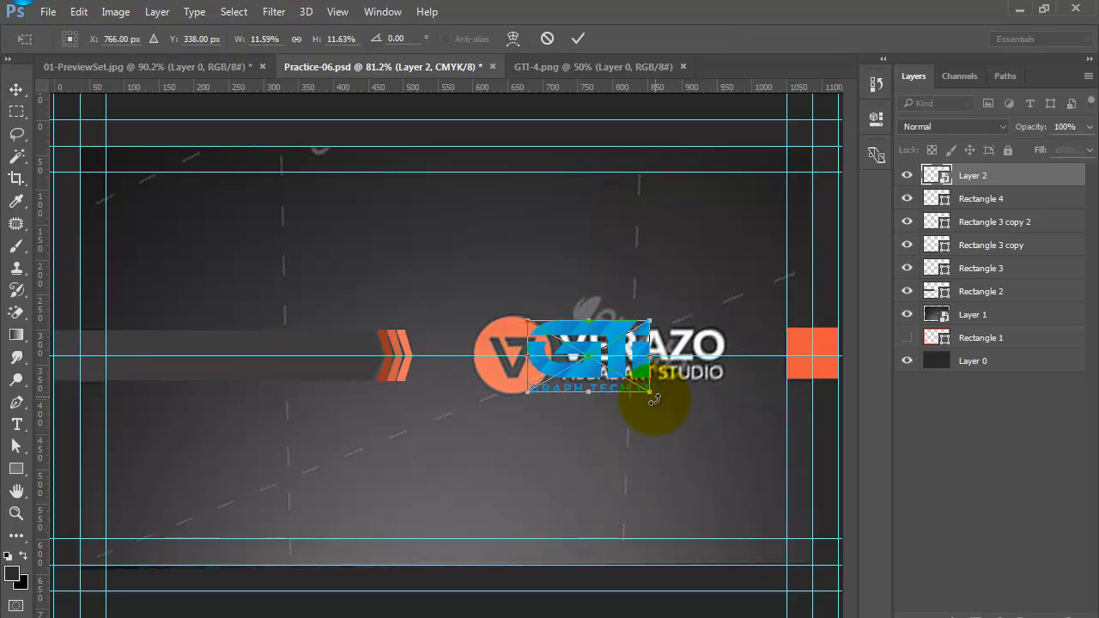
# - Nudge the logo horizontally to X 793 px over the reference logo and apply the transform
pyautogui.hotkey('shift', 'Right')
pyautogui.hotkey('shift', 'Right')
pyautogui.hotkey('shift', 'Right')
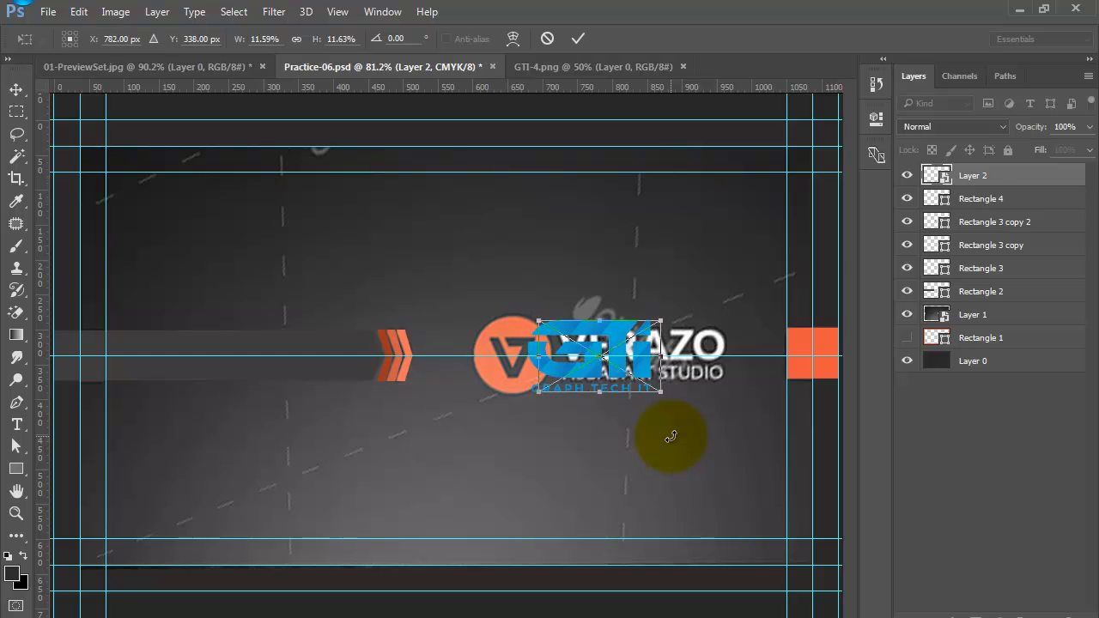
pyautogui.press('Right')
pyautogui.press('Right')
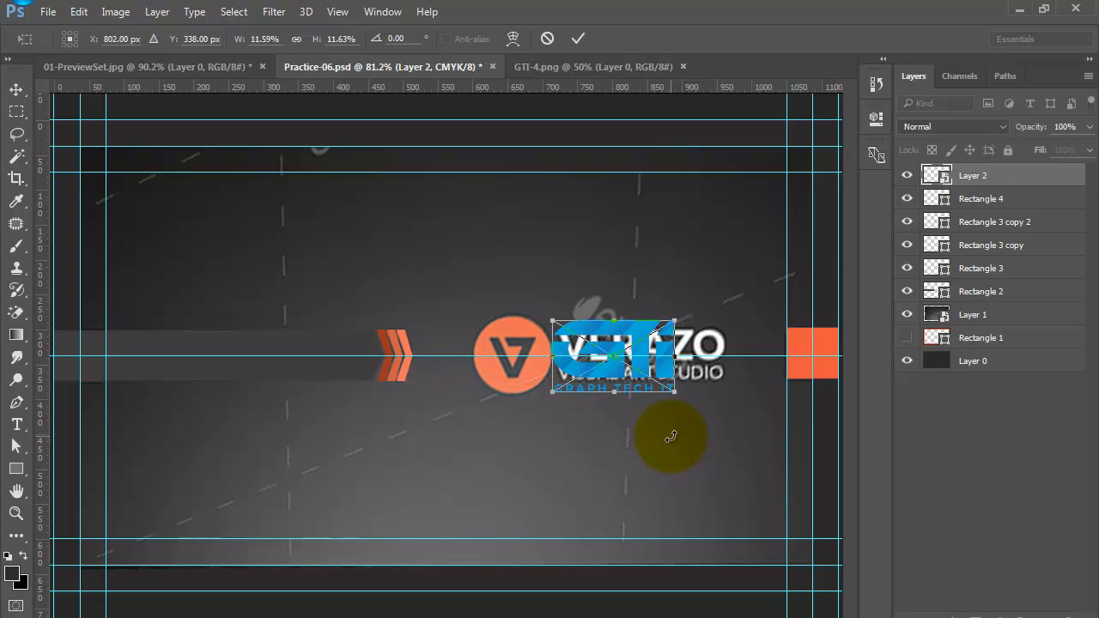
pyautogui.press('Left')
pyautogui.press('Left')
pyautogui.press('Left')
pyautogui.press('Left')
pyautogui.press('Left')
pyautogui.press('Left')
pyautogui.press('Left')
pyautogui.press('Left')
pyautogui.press('Left')
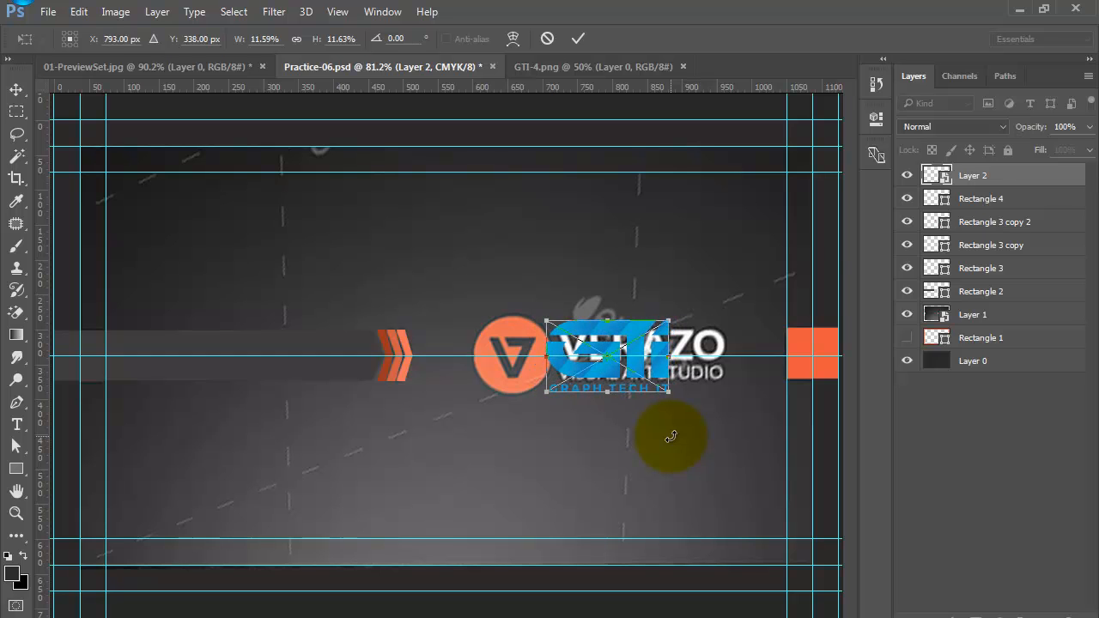
pyautogui.press('Return')
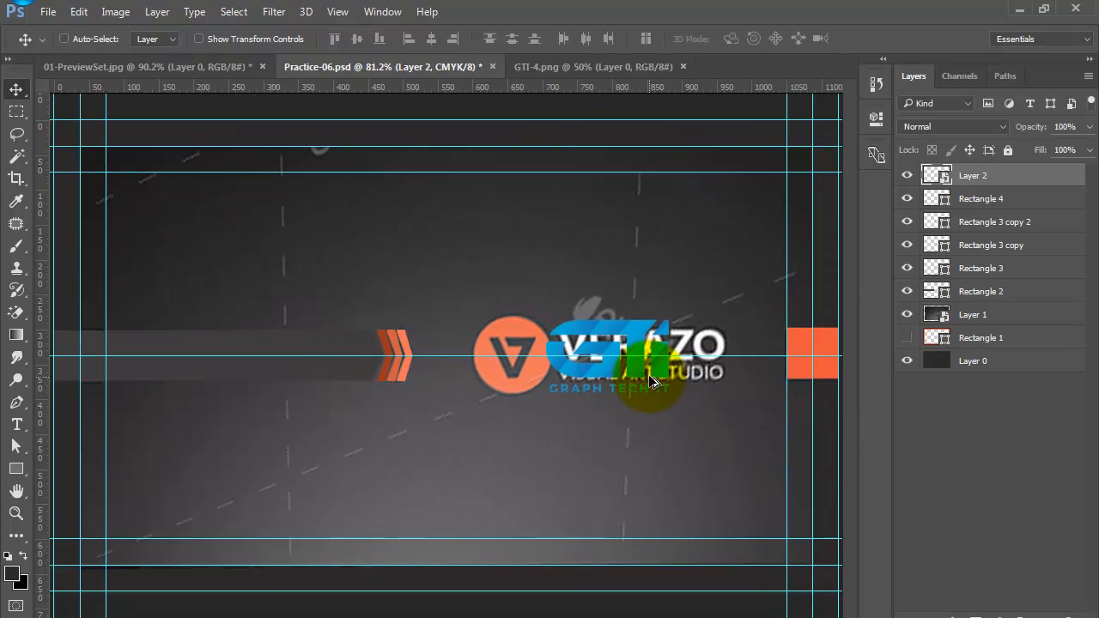
# - Sample the orange of the reference logo's circle as foreground color and open the GTI logo smart object's contents
pyautogui.scroll(2, 650, 382)
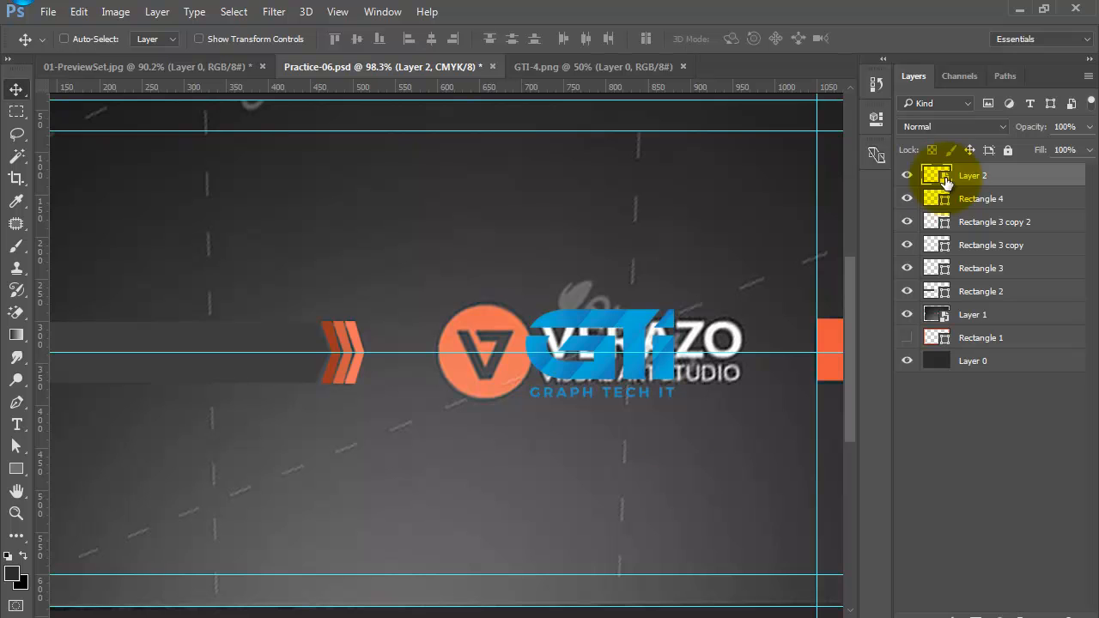
pyautogui.press('i')
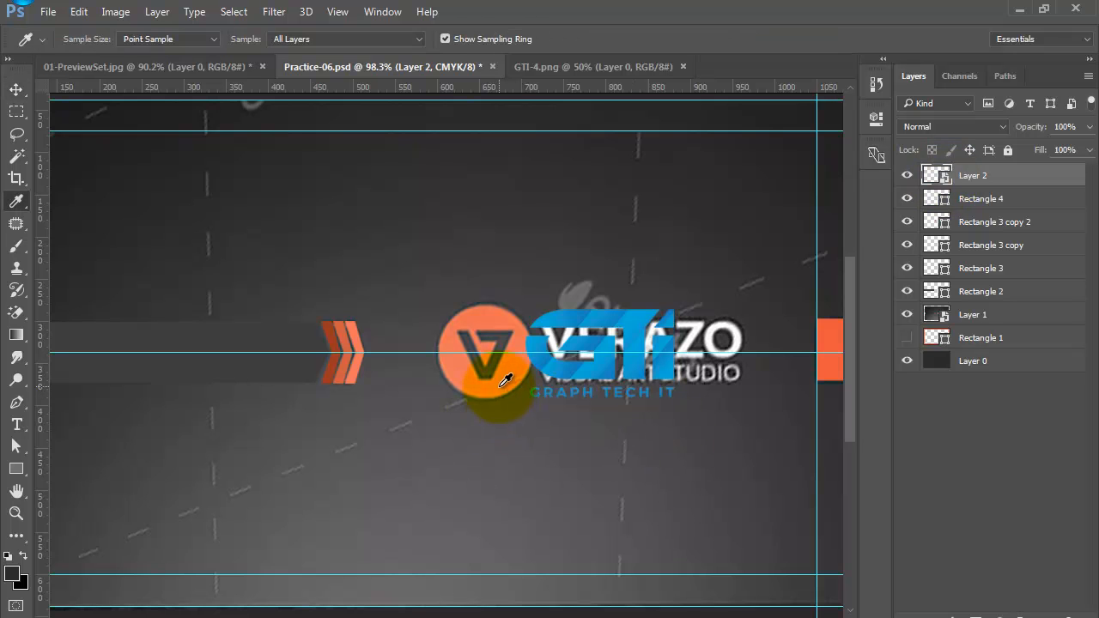
pyautogui.doubleClick(944, 179)
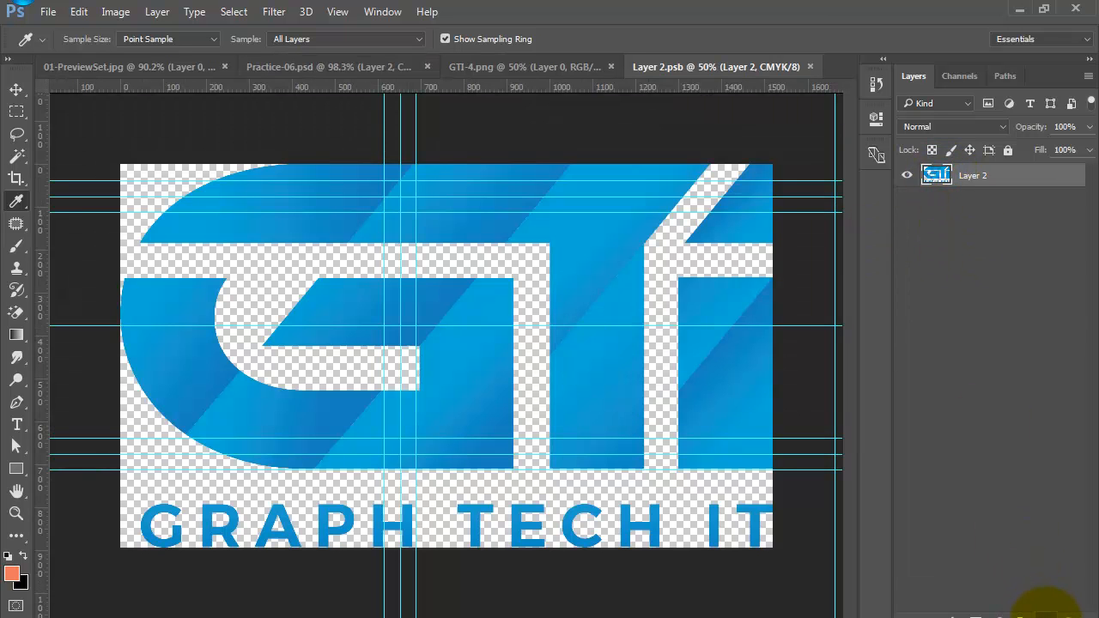
# - Add a new layer above the logo, fill the logo's outline selection with the sampled orange, and deselect
pyautogui.click(1045, 610)
pyautogui.moveTo(945, 202); pyautogui.dragTo(941, 205)
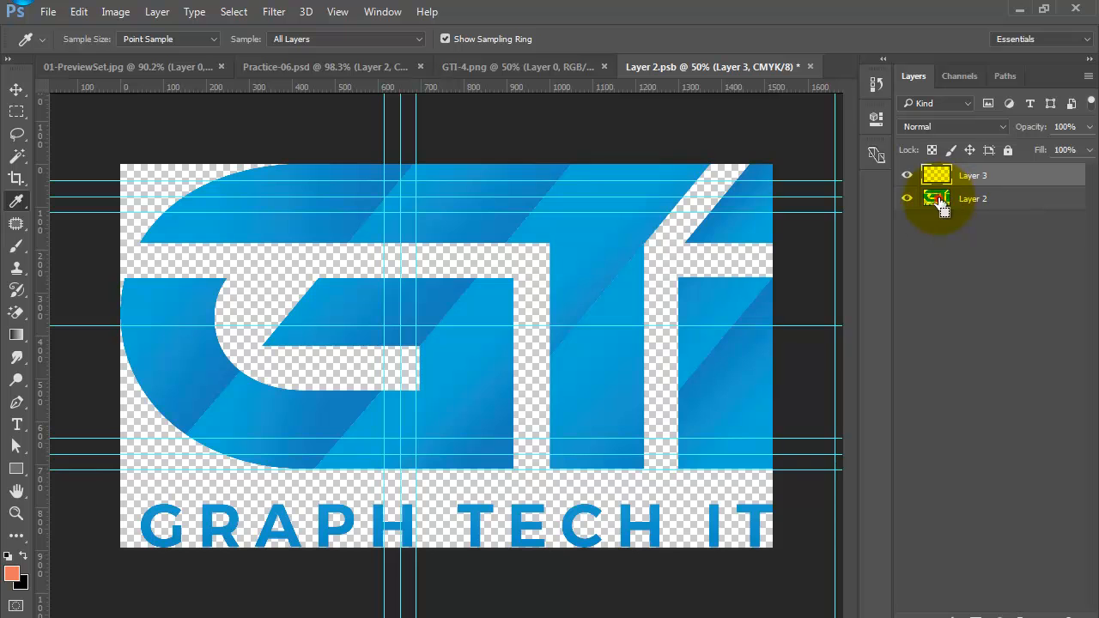
pyautogui.keyDown('ctrl'); pyautogui.click(939, 200); pyautogui.keyUp('ctrl')
pyautogui.hotkey('alt', 'BackSpace')
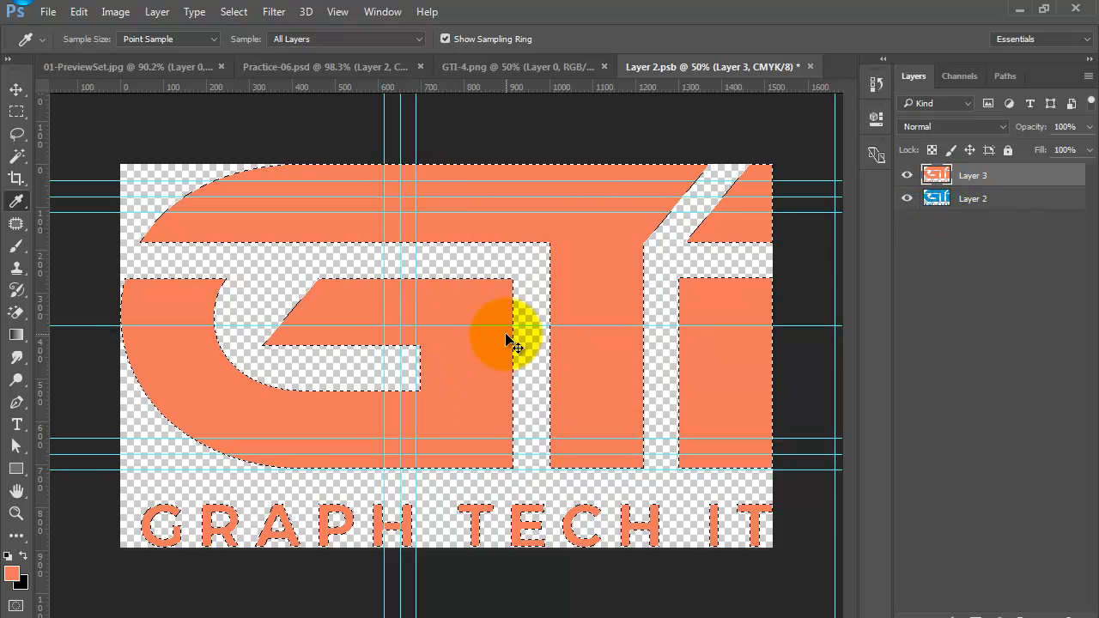
pyautogui.hotkey('ctrl', 'd')
# - Try successive blend modes on the orange layer and set it to Linear Light
pyautogui.click(927, 126)
pyautogui.click(928, 139)
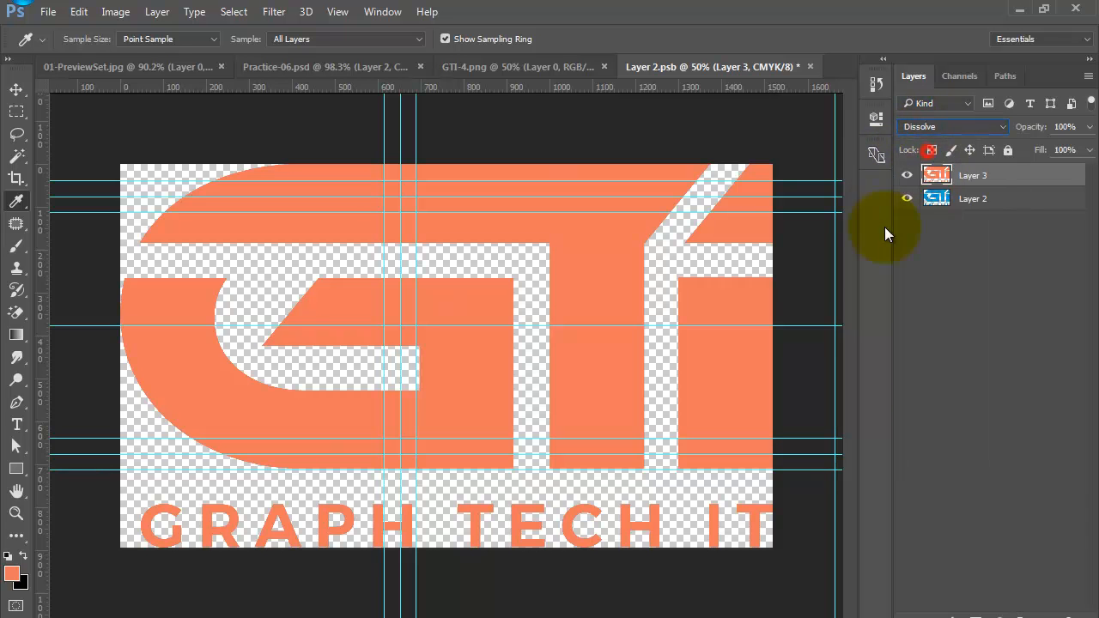
pyautogui.press('Down')
pyautogui.press('Down')
pyautogui.press('Down')
pyautogui.press('Down')
pyautogui.press('Down')
pyautogui.press('Down')
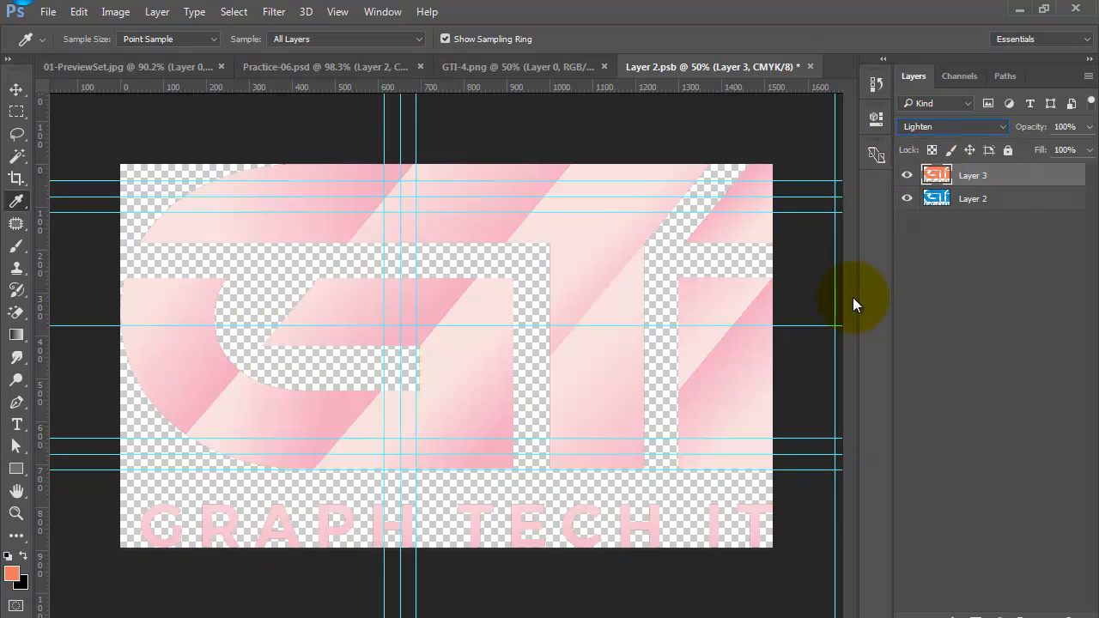
pyautogui.press('Down')
pyautogui.press('Down')
pyautogui.press('Down')
pyautogui.press('Down')
pyautogui.press('Down')
pyautogui.press('Down')
pyautogui.press('Down')
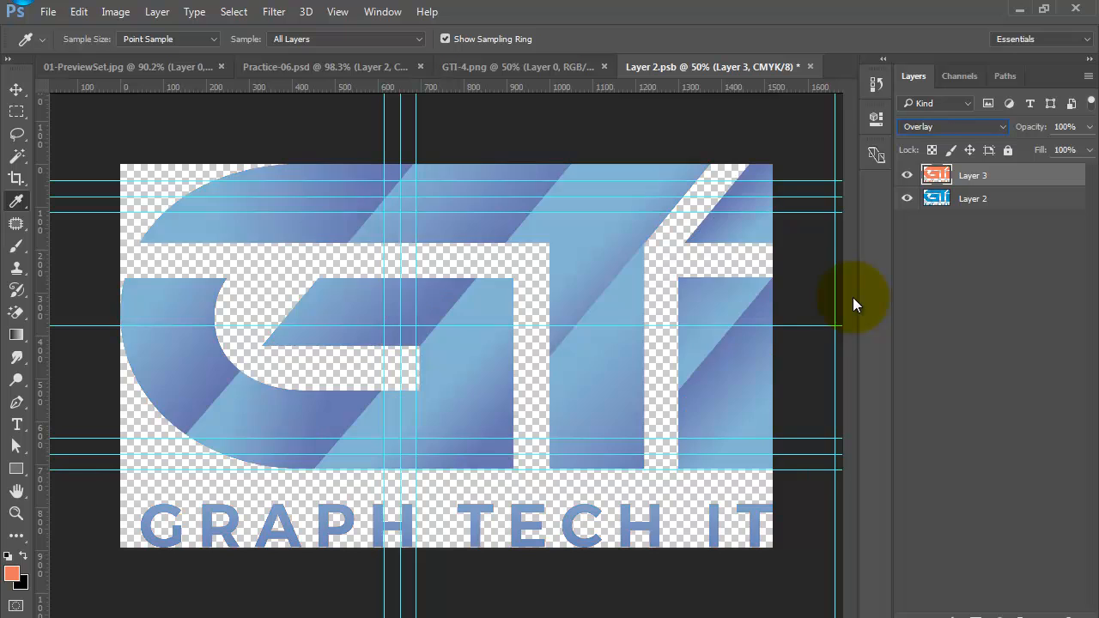
pyautogui.press('Down')
pyautogui.press('Down')
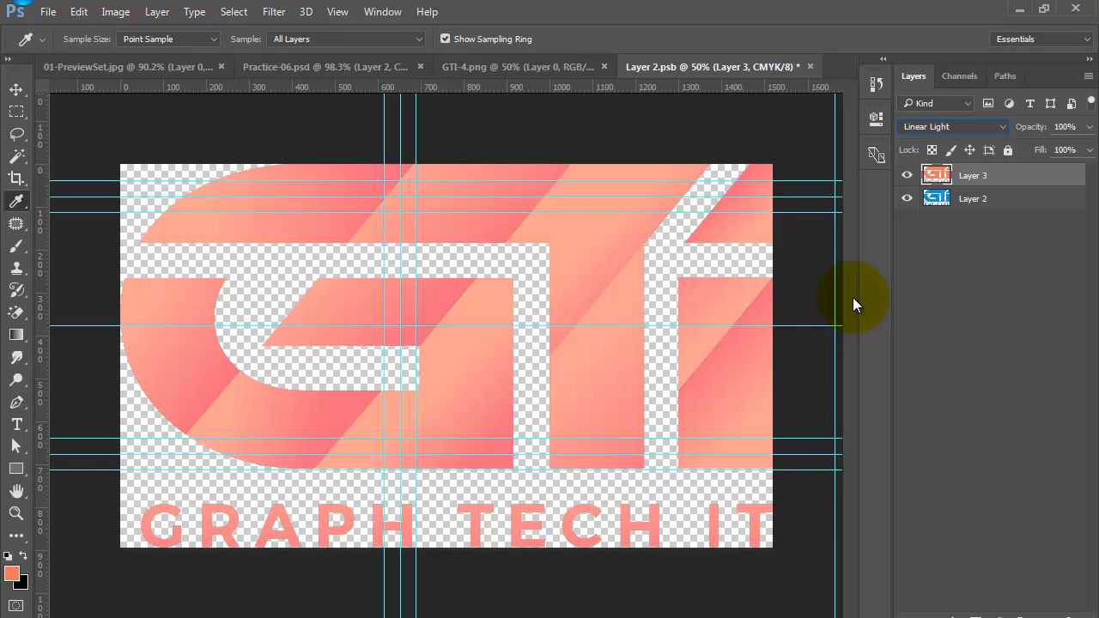
pyautogui.press('Down')
pyautogui.press('Up')
# - Save and close the logo smart object, and close GTI-4.png
pyautogui.hotkey('ctrl', 's')
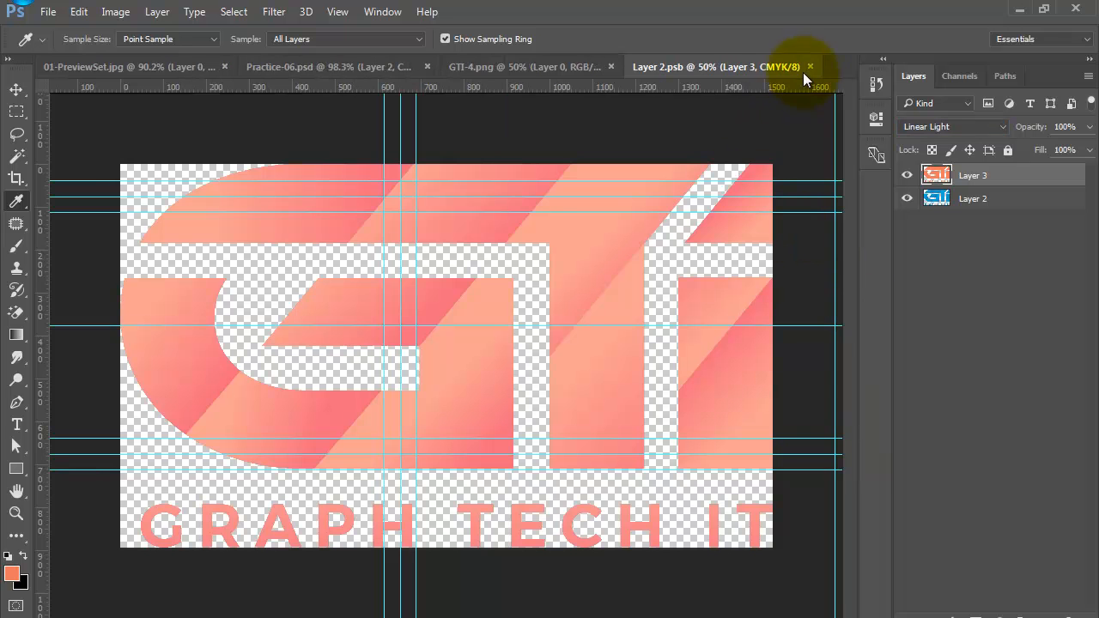
pyautogui.click(810, 67)
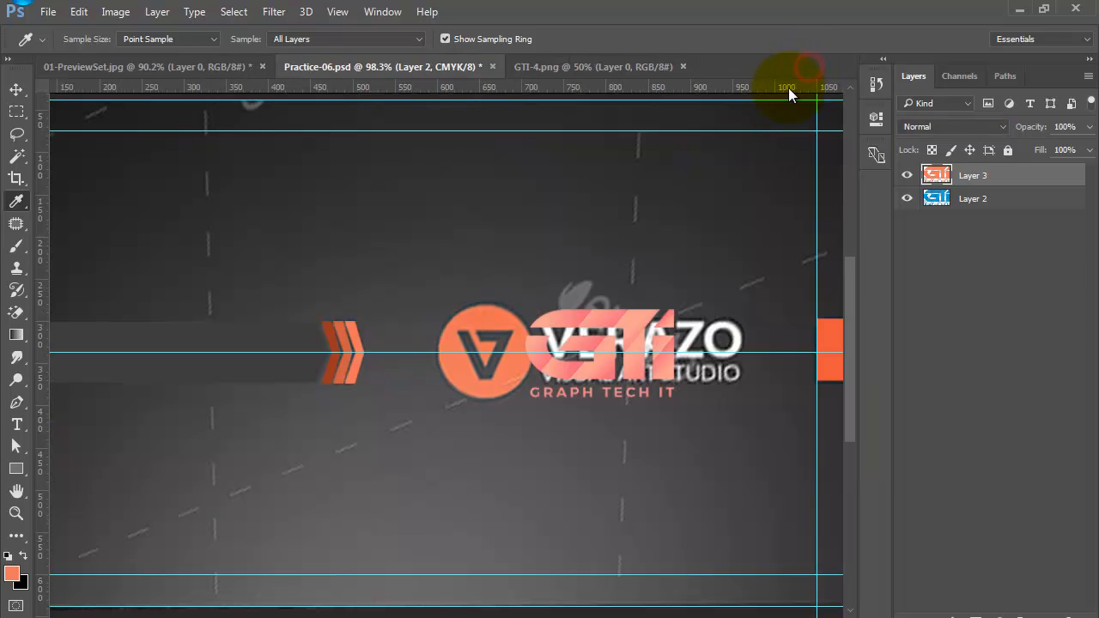
pyautogui.click(687, 67)
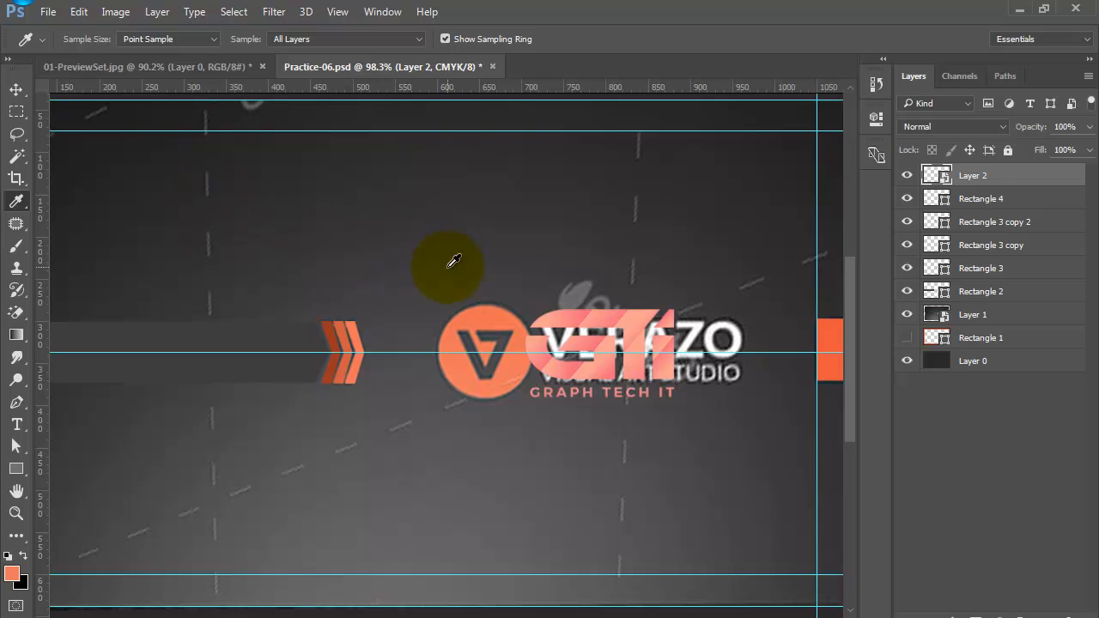
pyautogui.click(539, 328)
pyautogui.moveTo(539, 328); pyautogui.dragTo(555, 320)
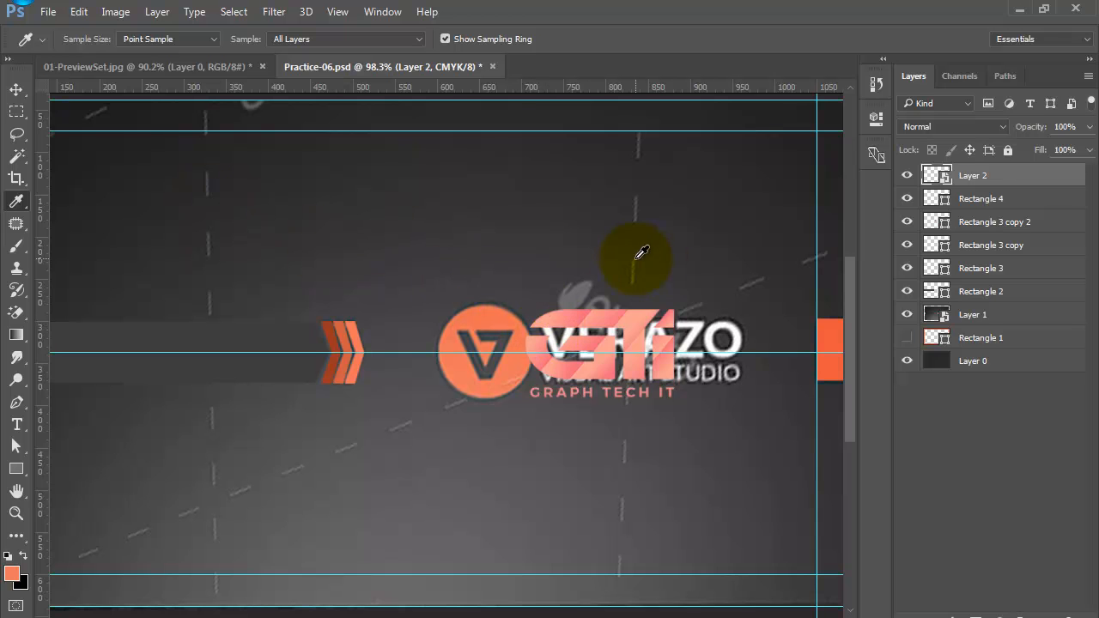
# - Reopen the logo smart object, set the orange layer's blend mode to Color, save it, and return to Practice-06.psd
pyautogui.doubleClick(949, 180)
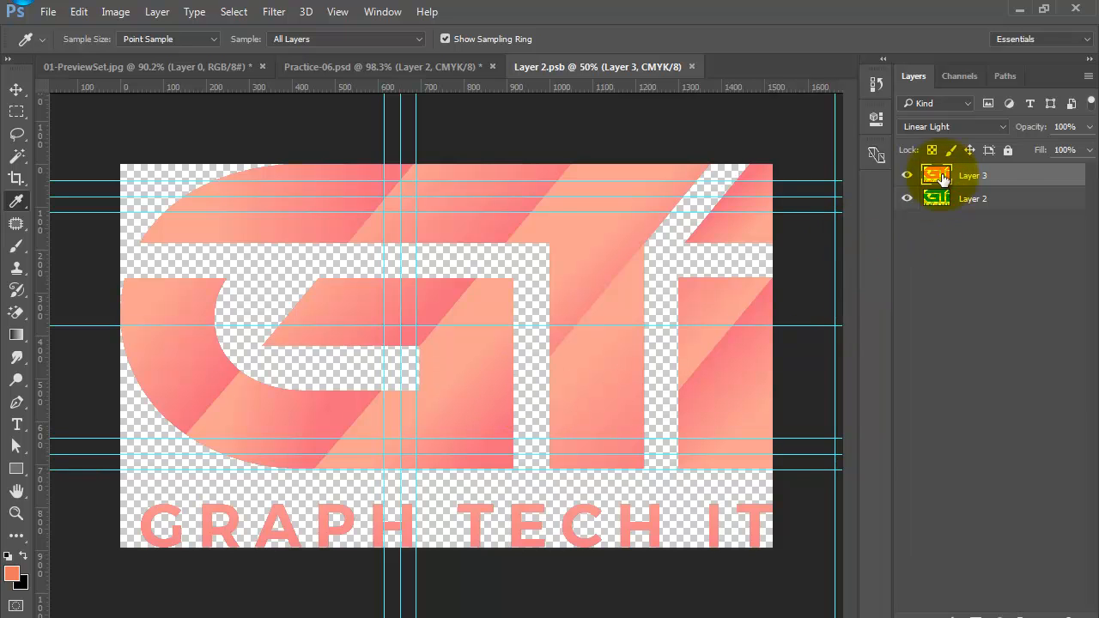
pyautogui.click(950, 127)
pyautogui.click(920, 453)
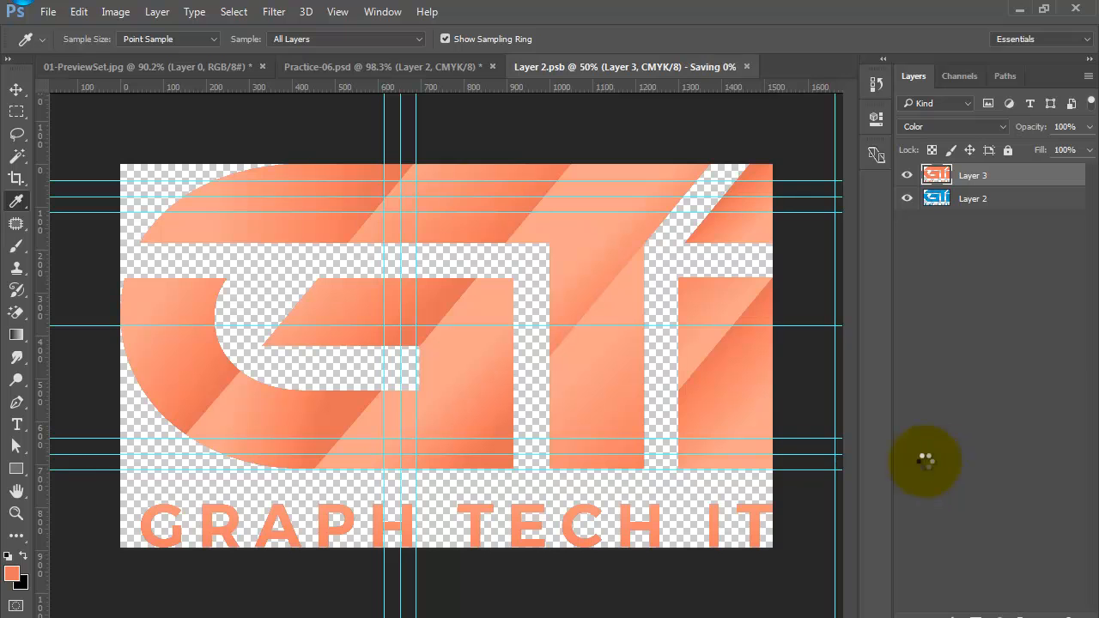
pyautogui.click(419, 67)
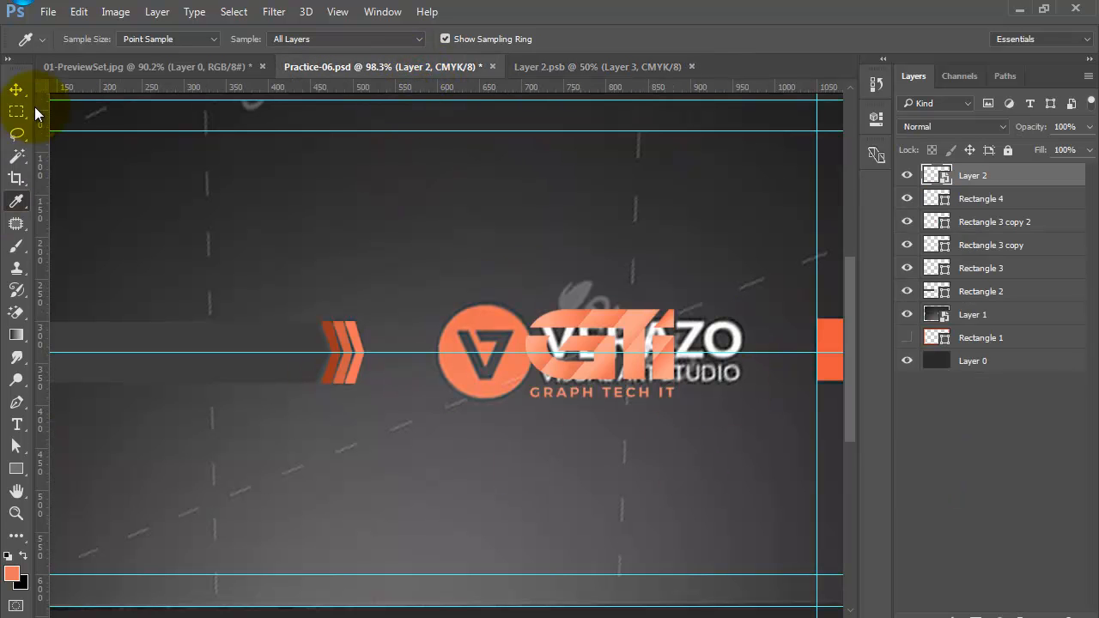
# - Hide the reference layer and the guides to view the finished card with the Move tool active
pyautogui.click(907, 314)
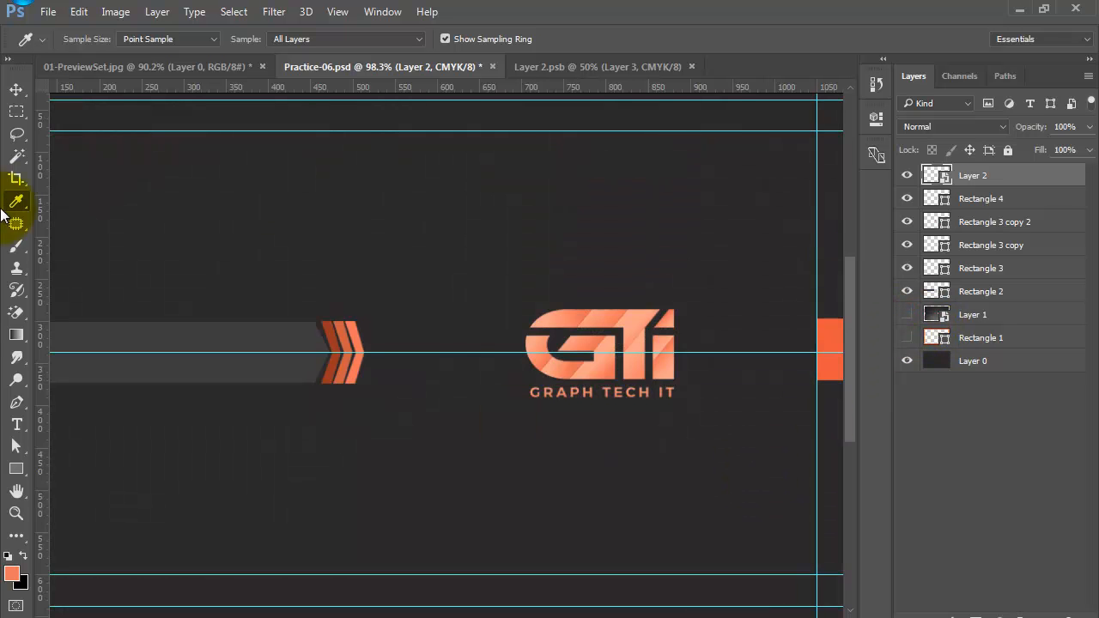
pyautogui.click(22, 88)
pyautogui.hotkey('ctrl', '0')
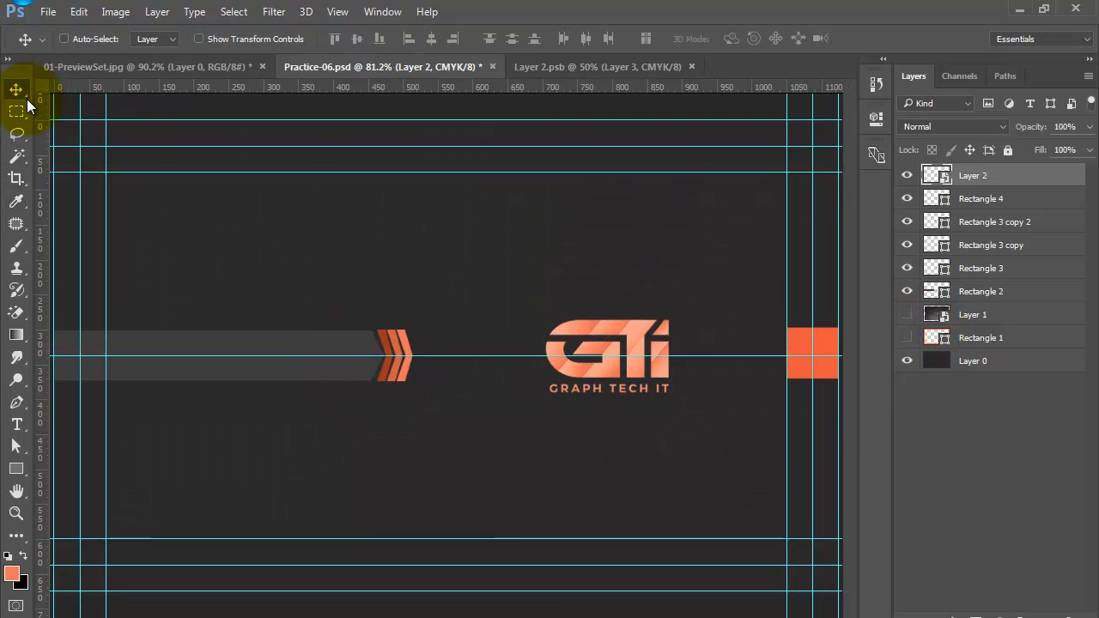
pyautogui.press('ctrl')
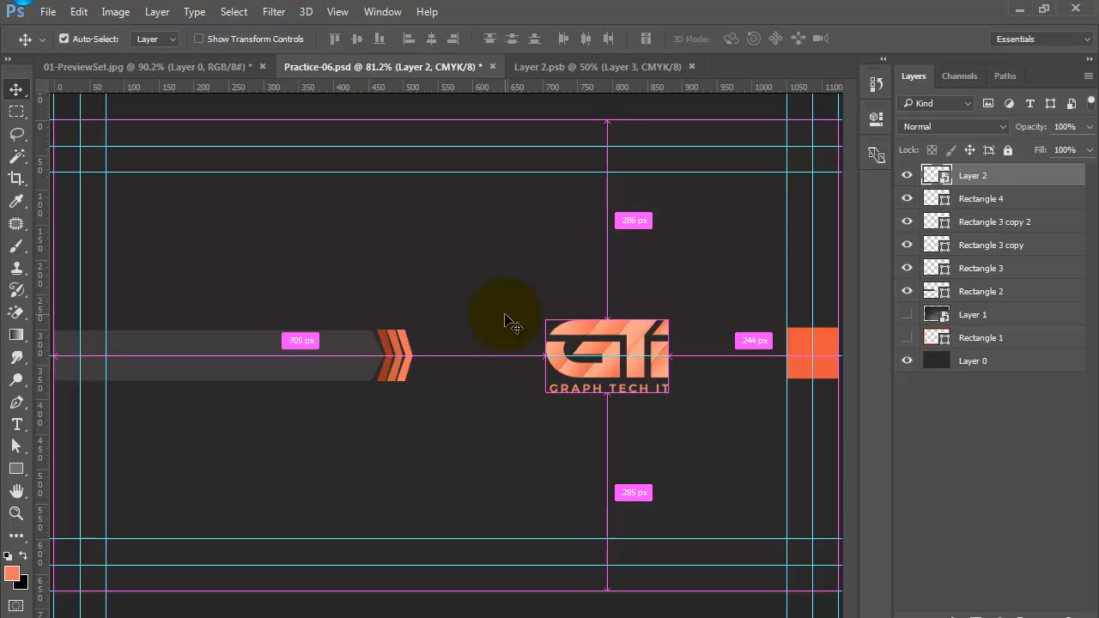
pyautogui.hotkey('ctrl', ';')
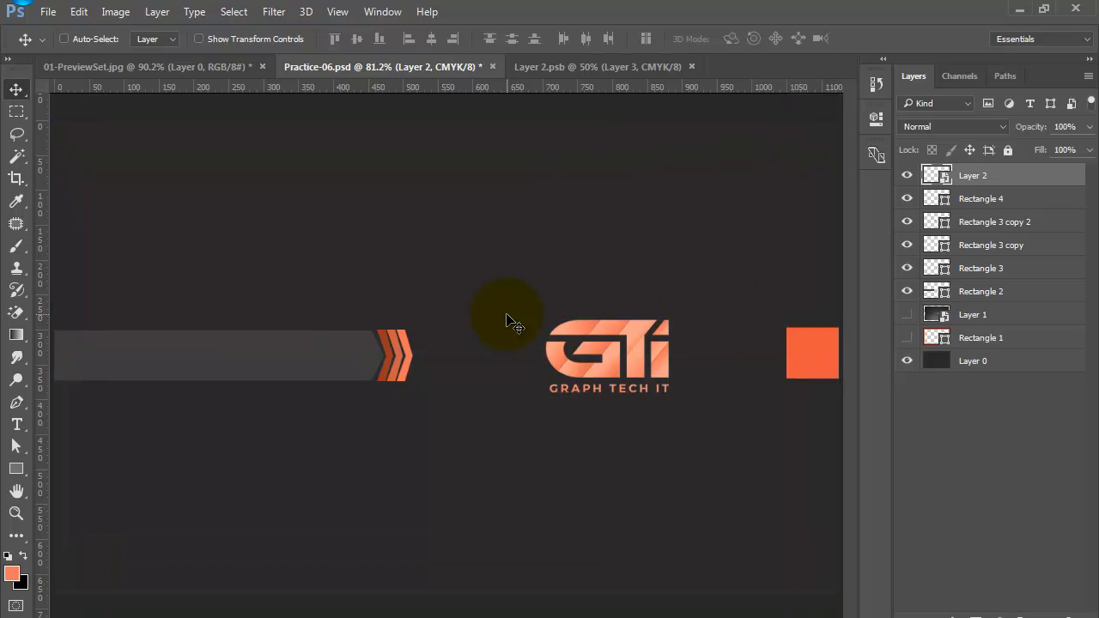
pyautogui.scroll(-2, 507, 327)
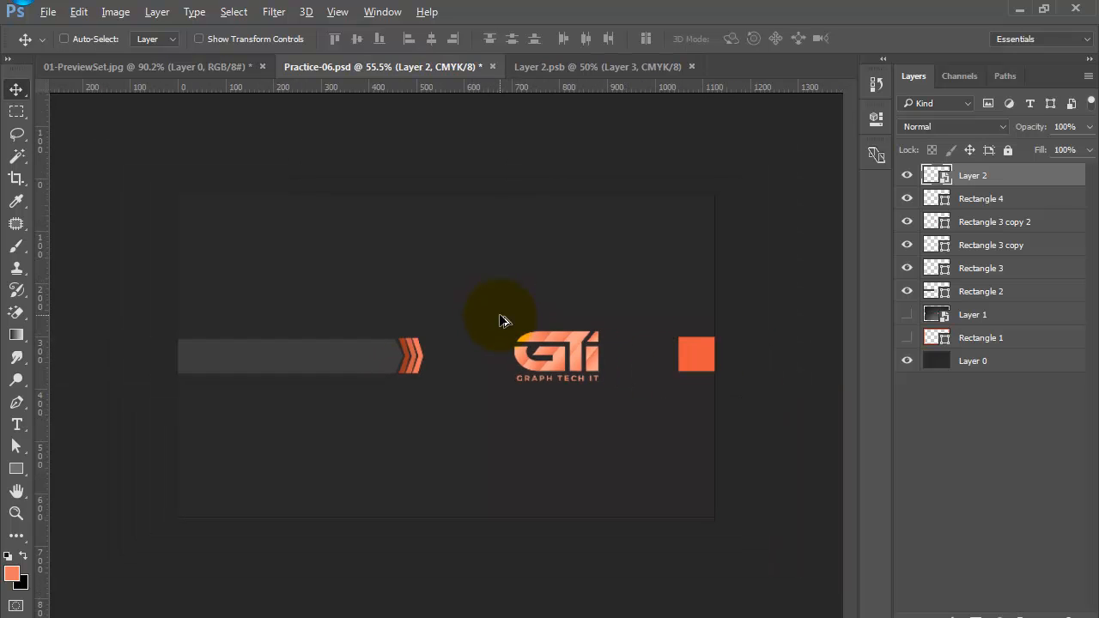